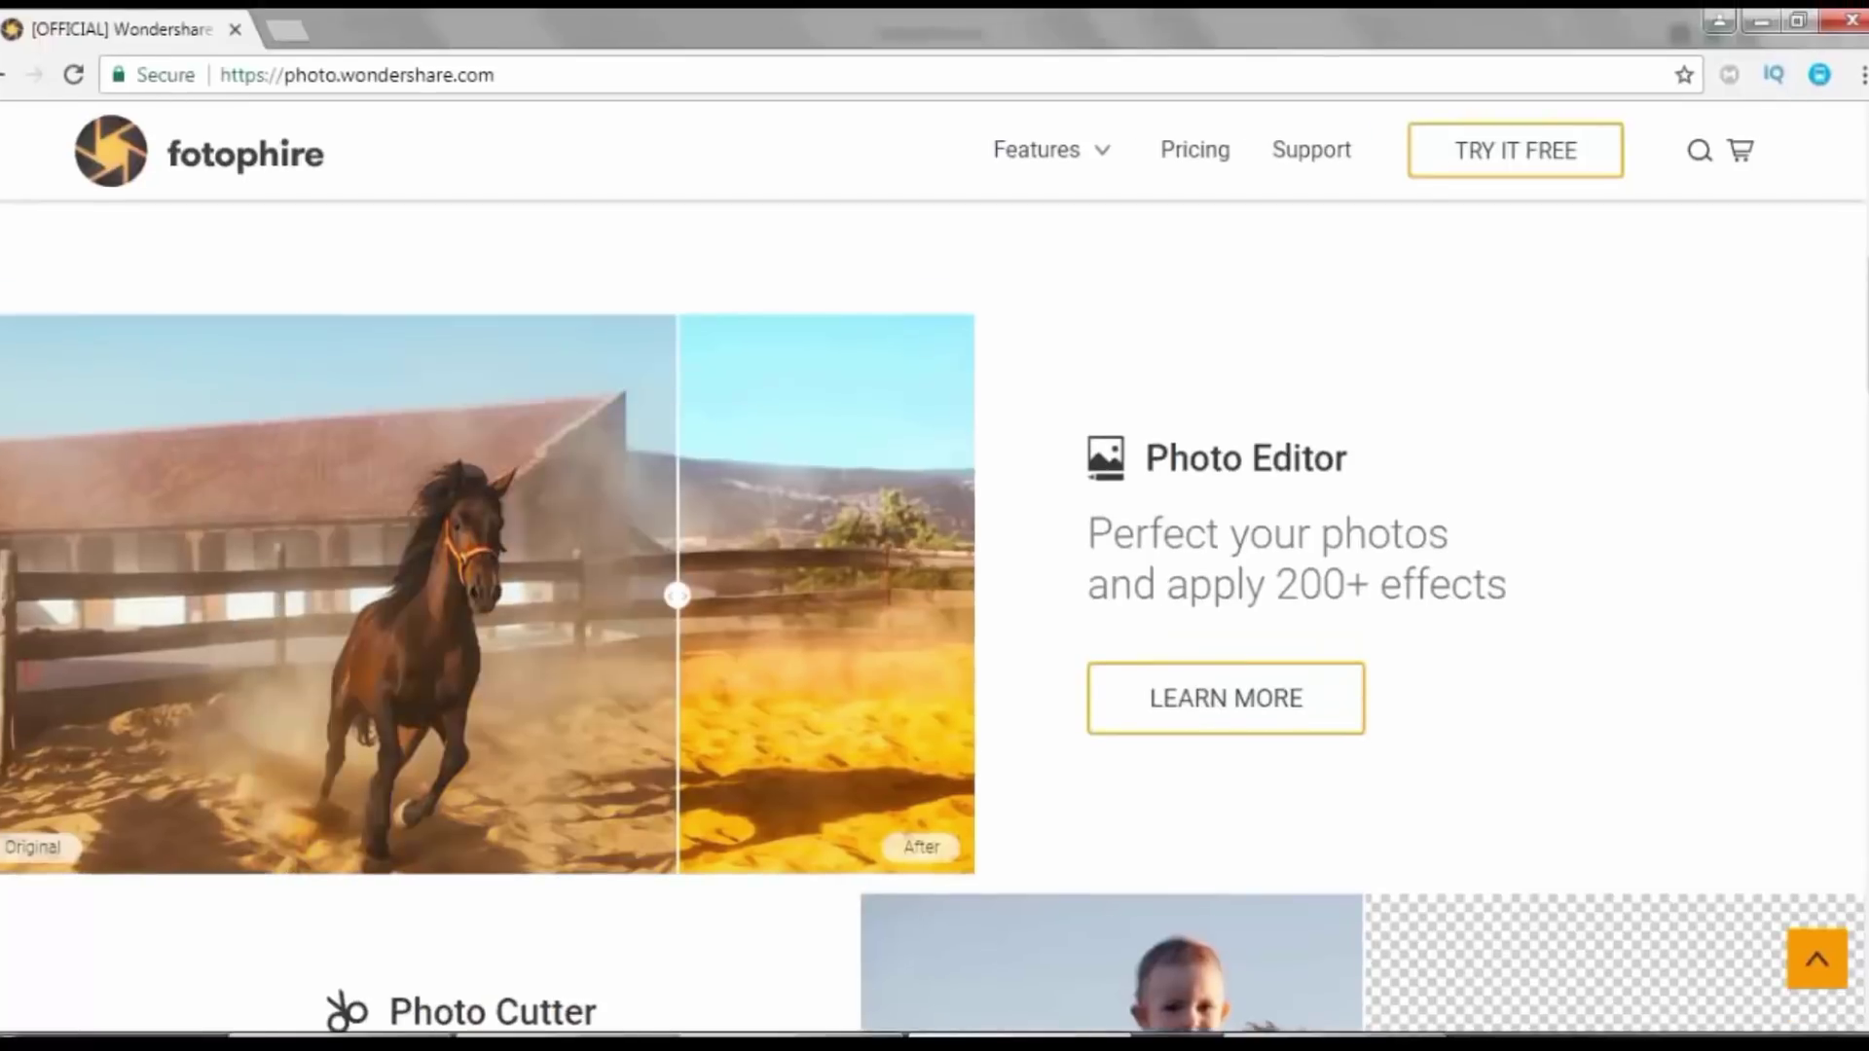
Review the Fotophire web page's sections on Photo Editor, Photo Cutter, Photo Eraser, the extensions and the customer testimonials
{"action": "scroll", "coordinate": [935, 617], "scroll_direction": "down", "scroll_amount": 5}
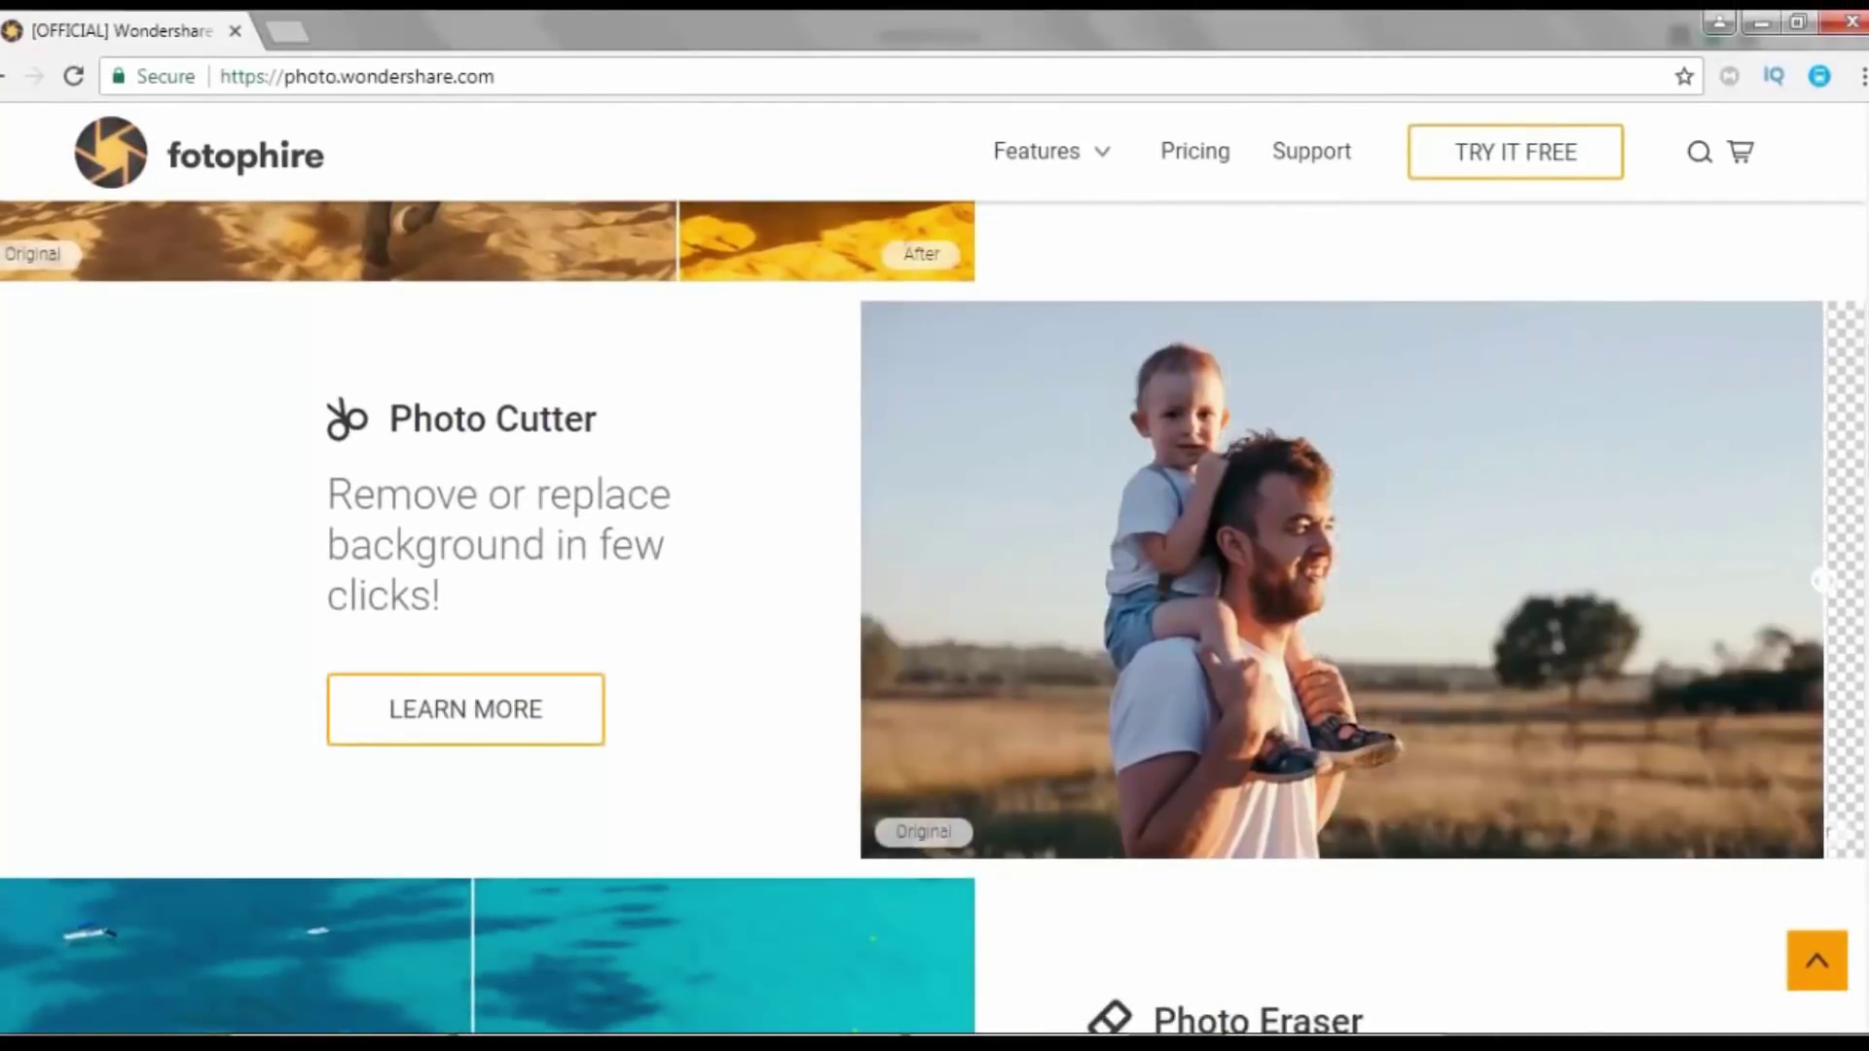
{"action": "scroll", "coordinate": [935, 584], "scroll_direction": "down", "scroll_amount": 5}
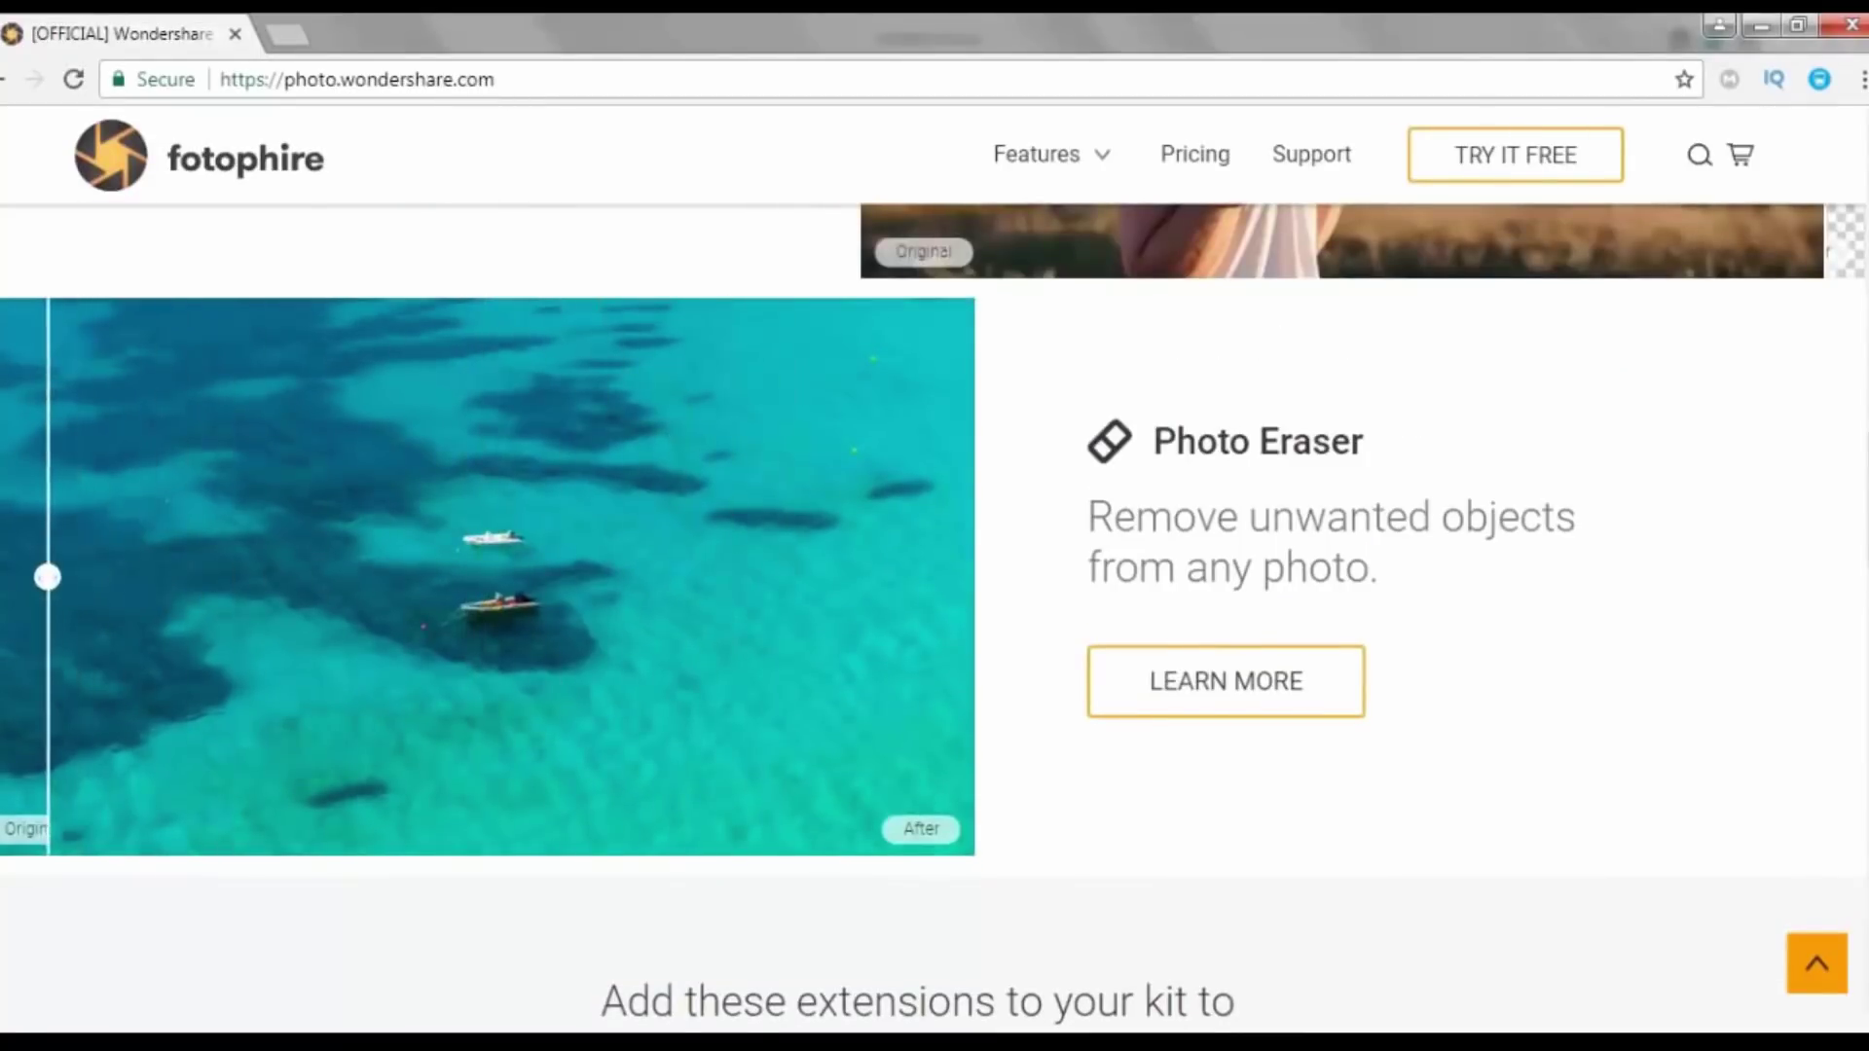
{"action": "scroll", "coordinate": [934, 613], "scroll_direction": "down", "scroll_amount": 3}
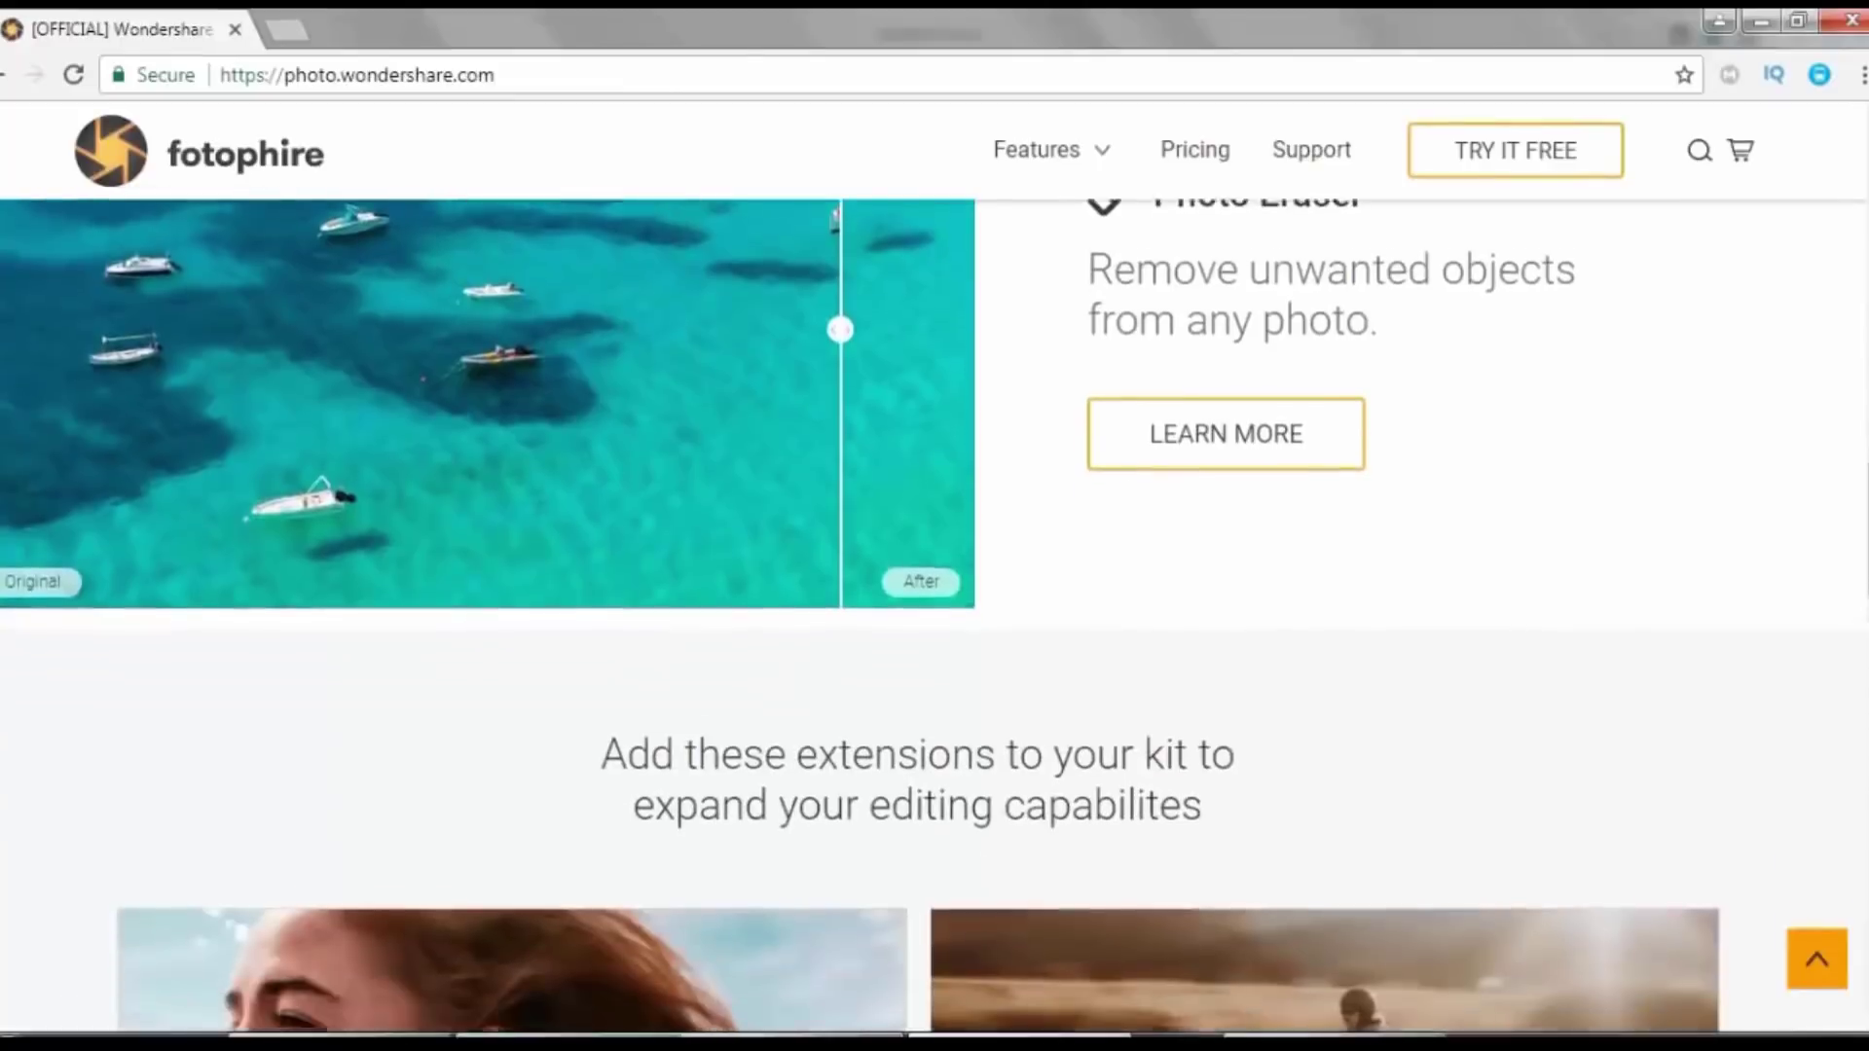
{"action": "scroll", "coordinate": [935, 613], "scroll_direction": "down", "scroll_amount": 5}
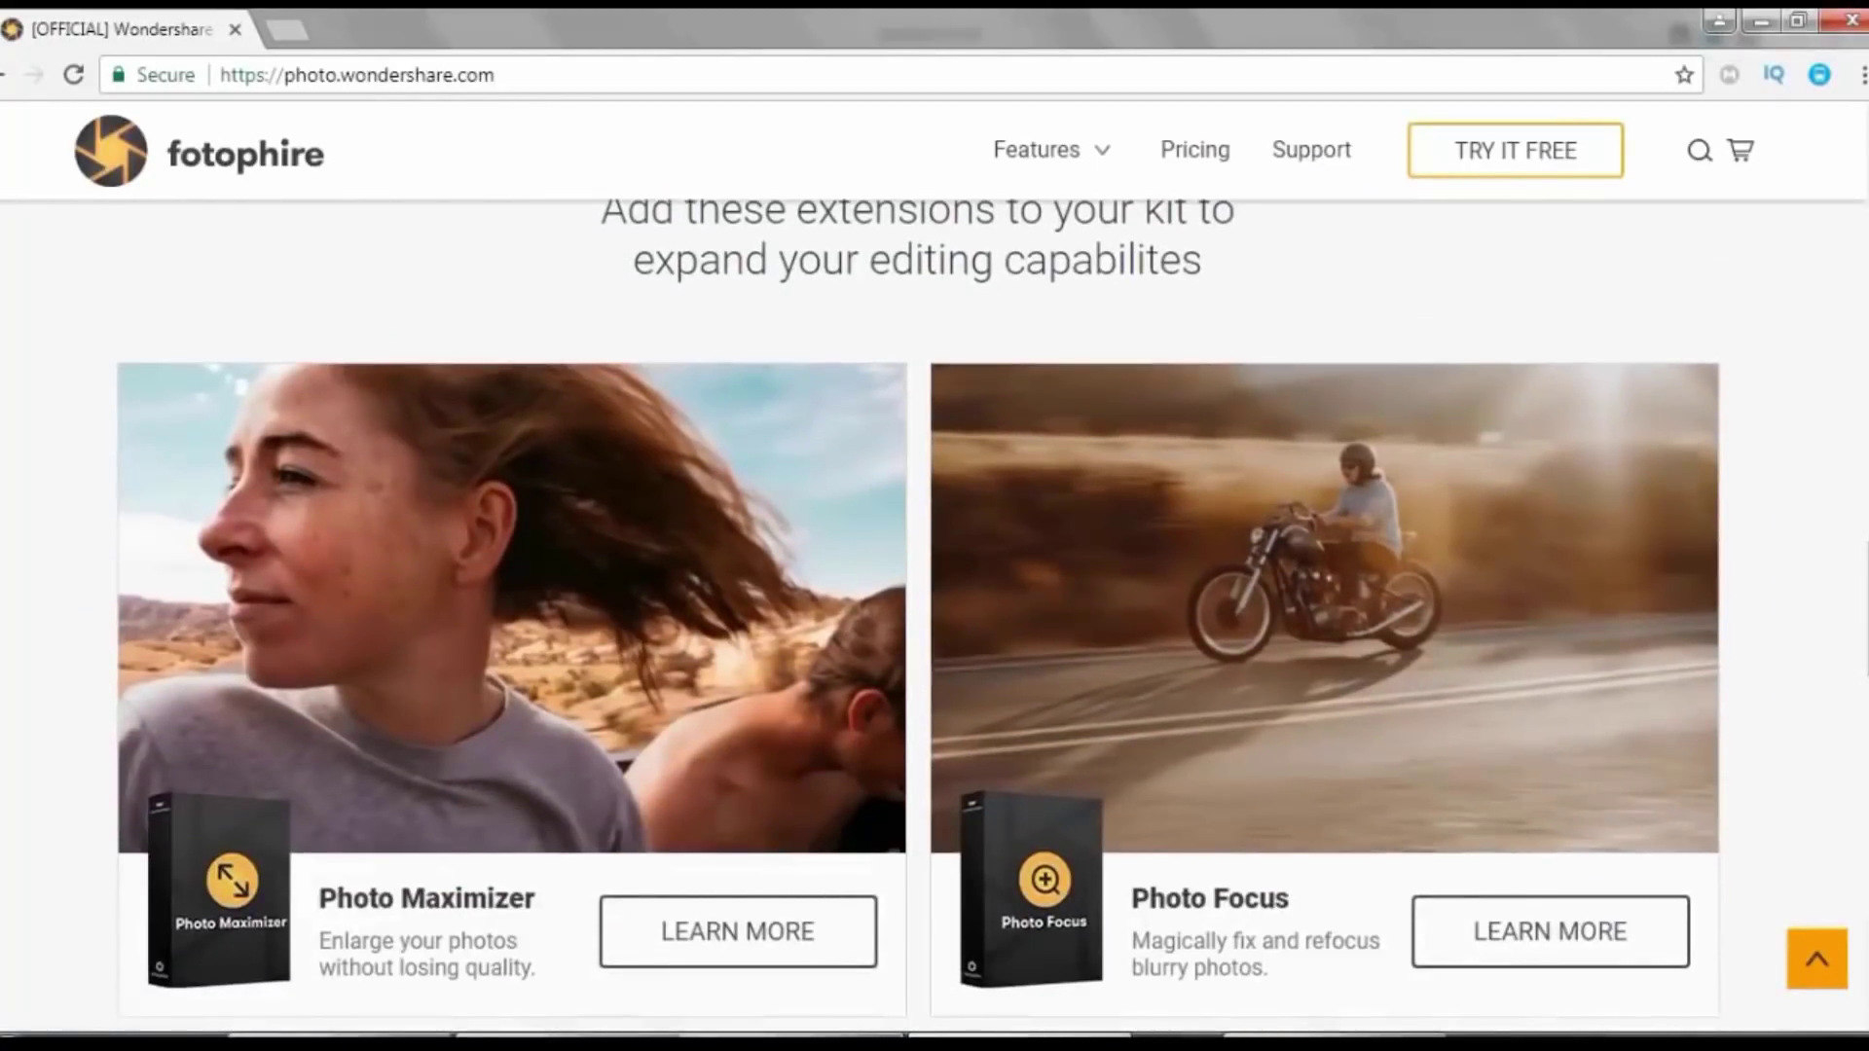
{"action": "scroll", "coordinate": [935, 614], "scroll_direction": "down", "scroll_amount": 10}
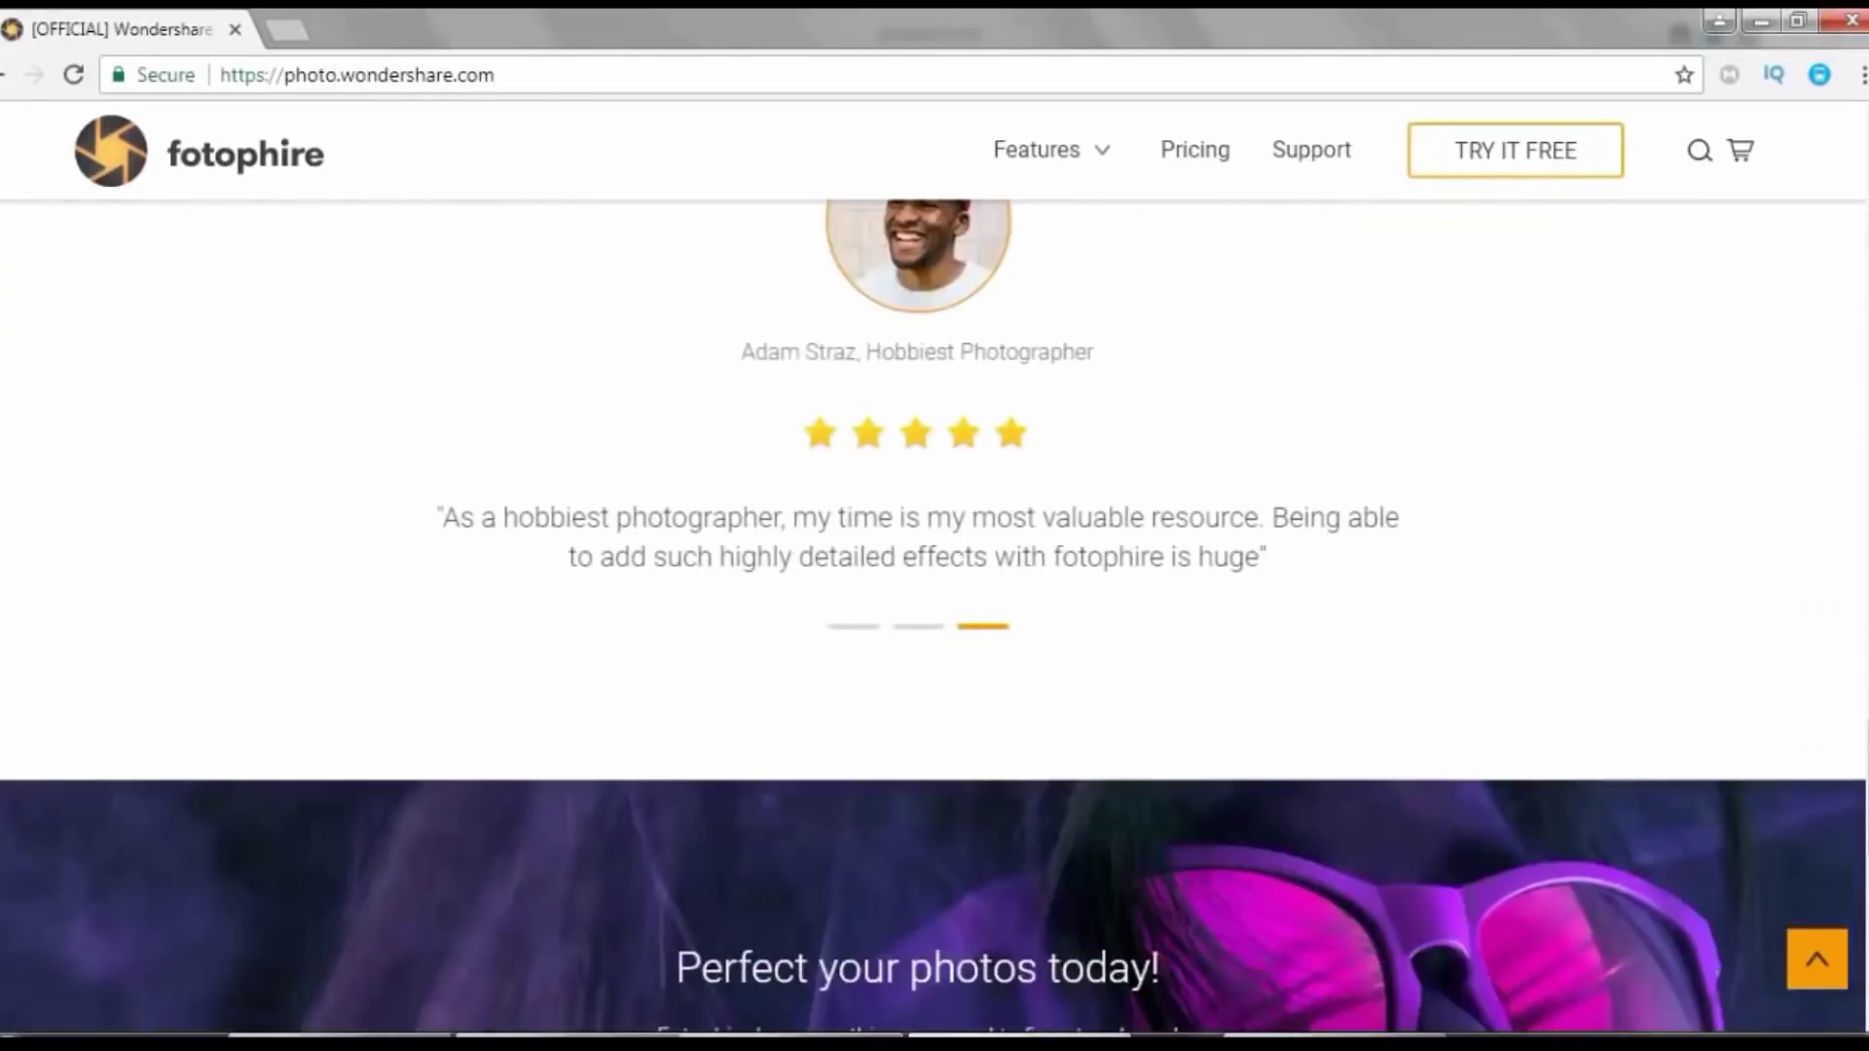
{"action": "scroll", "coordinate": [935, 614], "scroll_direction": "up", "scroll_amount": 2}
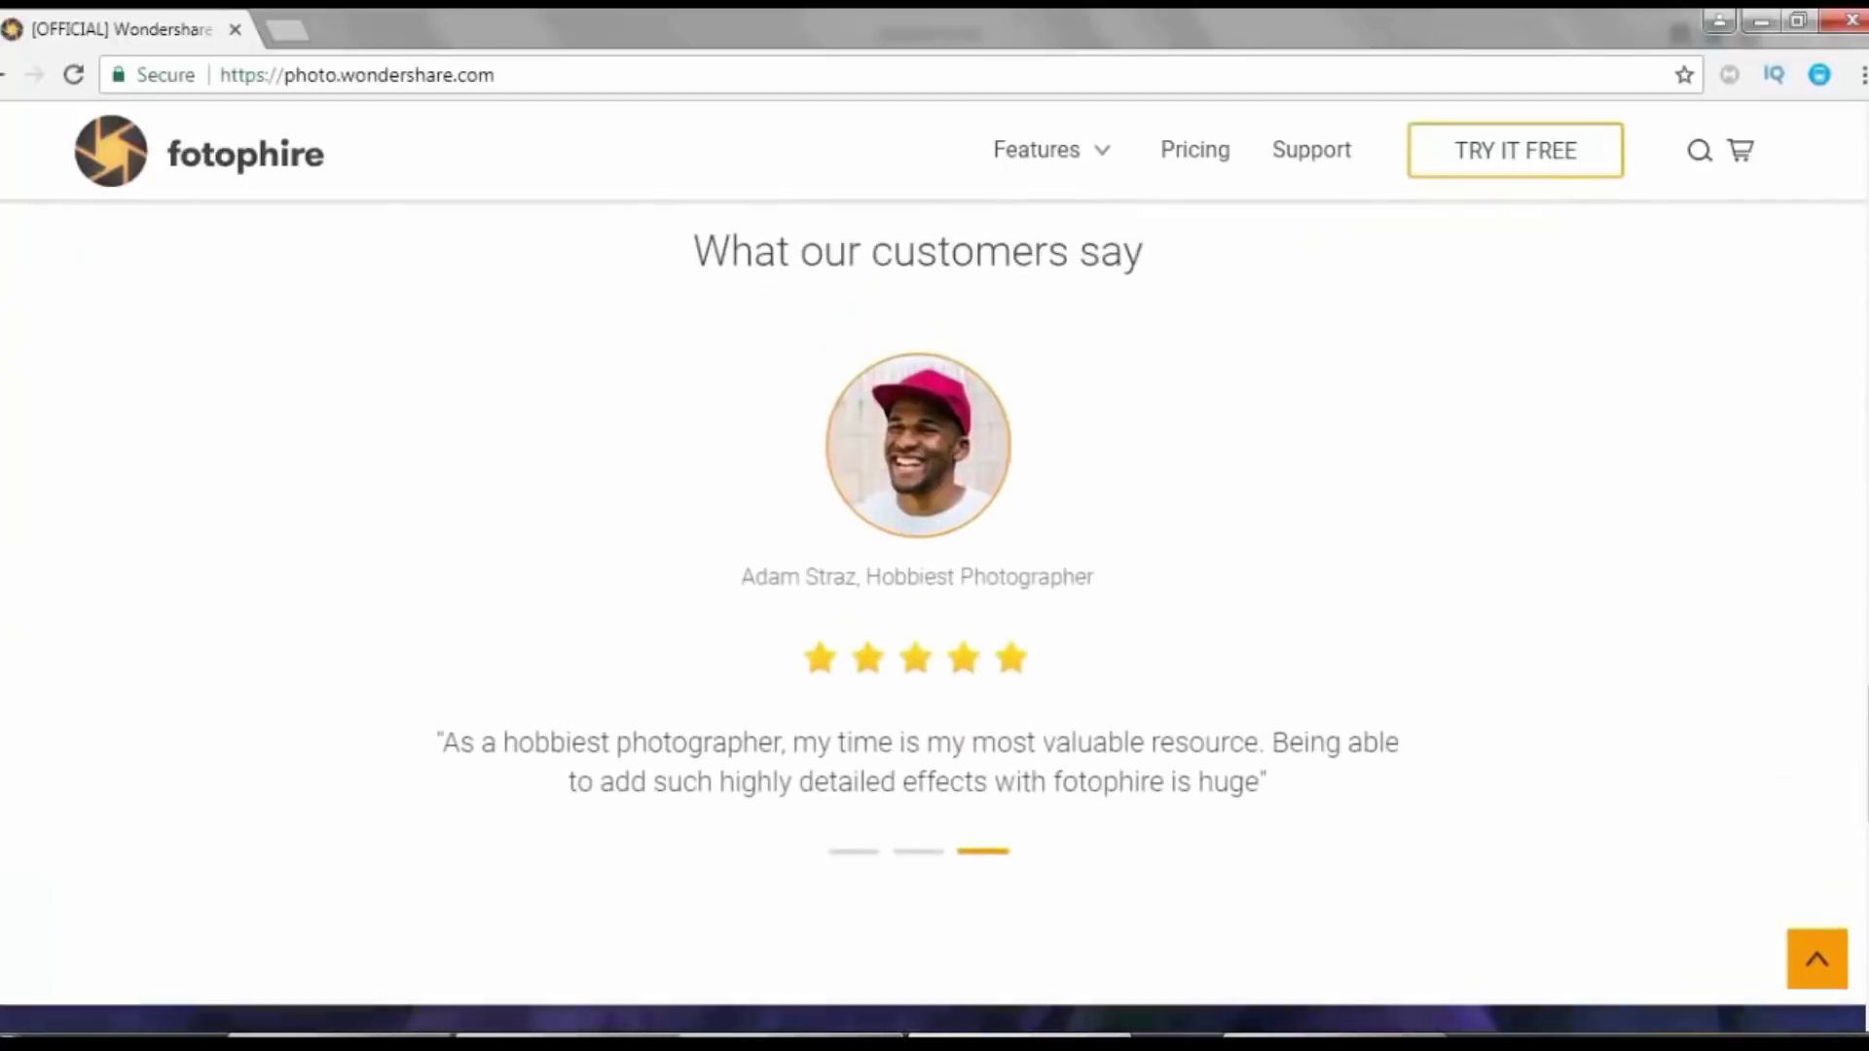
{"action": "scroll", "coordinate": [935, 613], "scroll_direction": "down", "scroll_amount": 2}
{"action": "scroll", "coordinate": [934, 613], "scroll_direction": "up", "scroll_amount": 20}
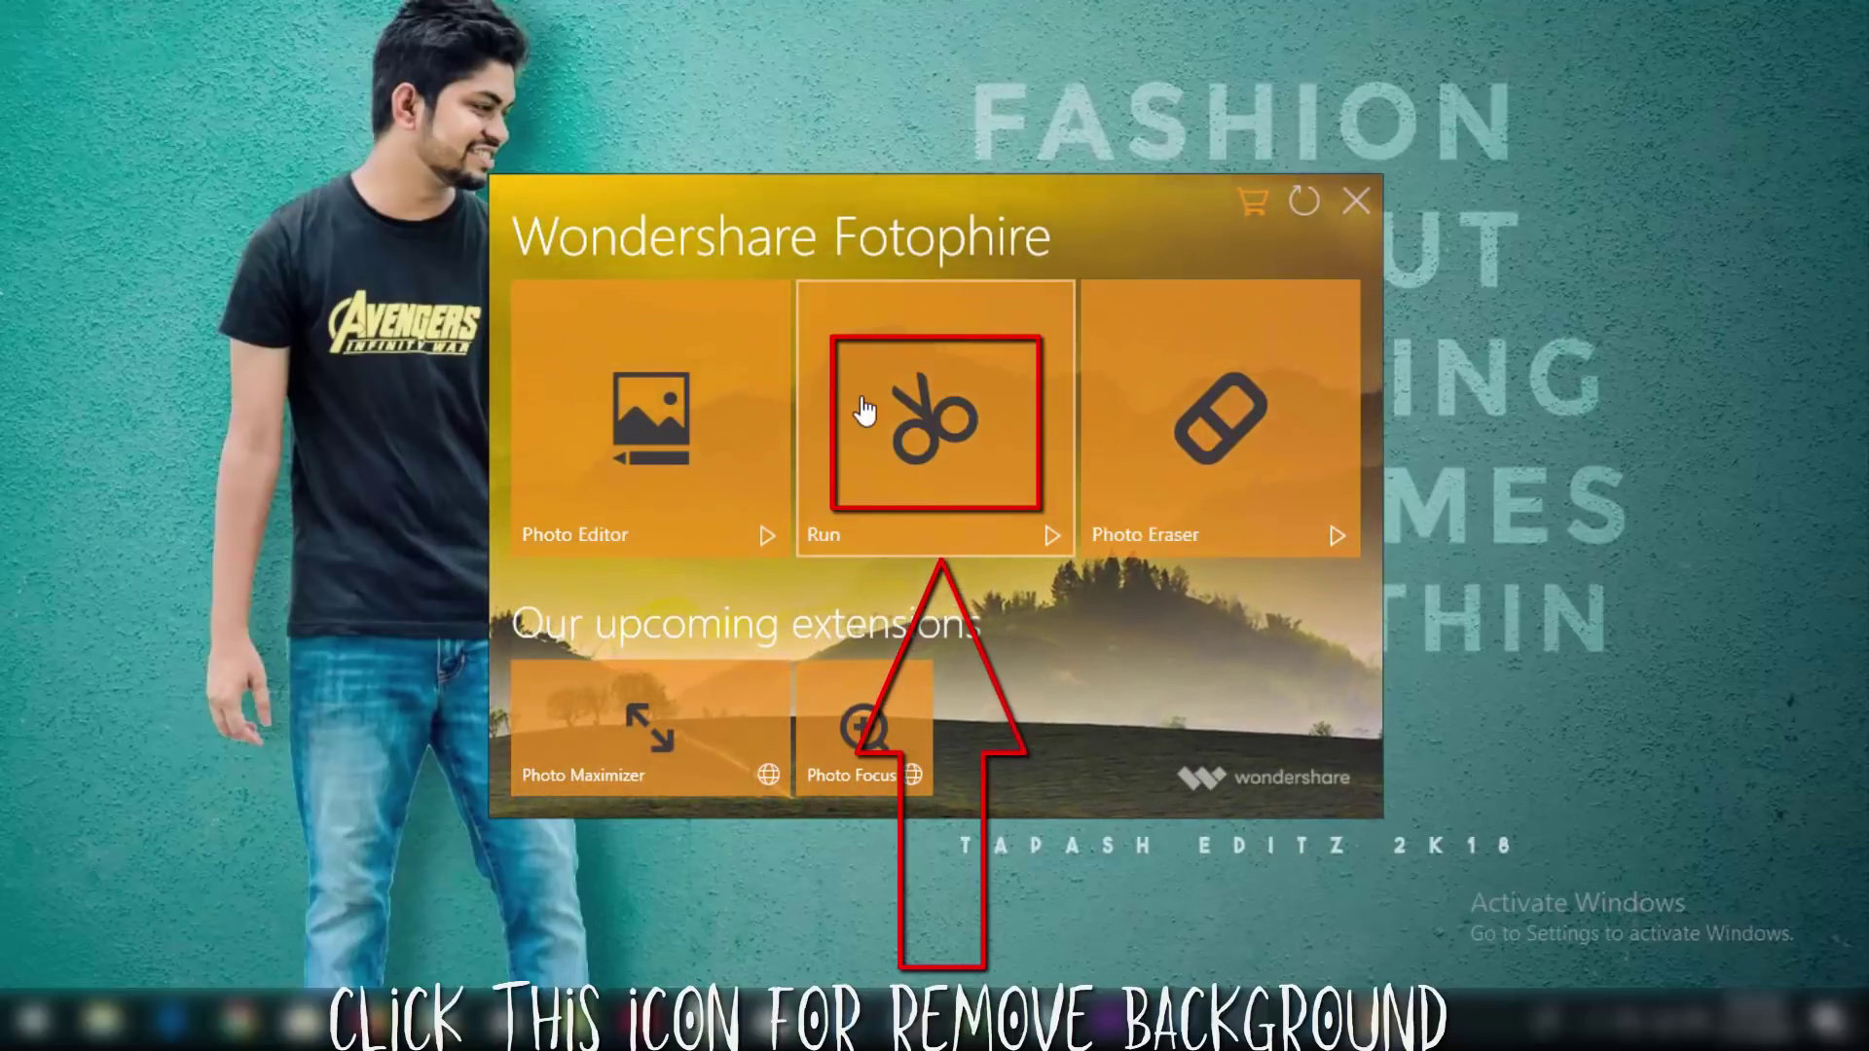
Launch Photo Cutter from the Wondershare Fotophire launcher and open the recent file fotophire1.jpg
{"action": "left_click", "coordinate": [917, 424]}
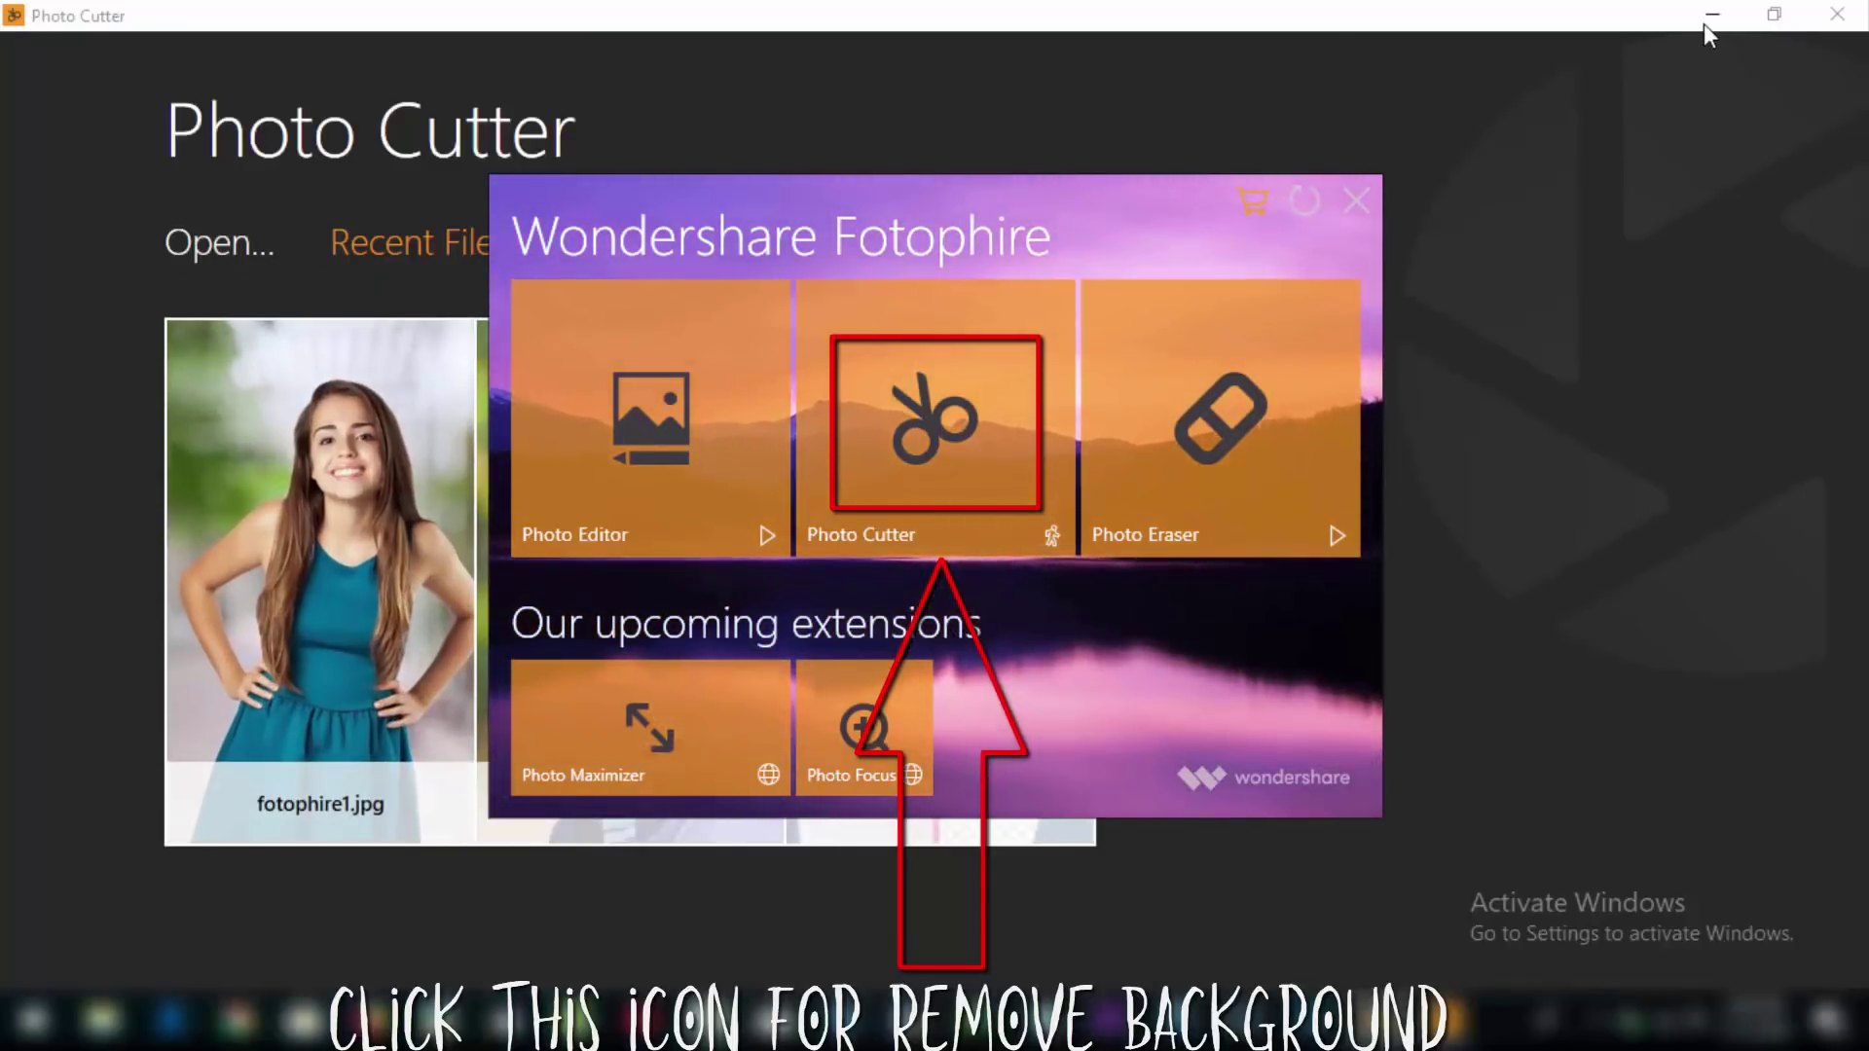
{"action": "left_click", "coordinate": [1708, 23]}
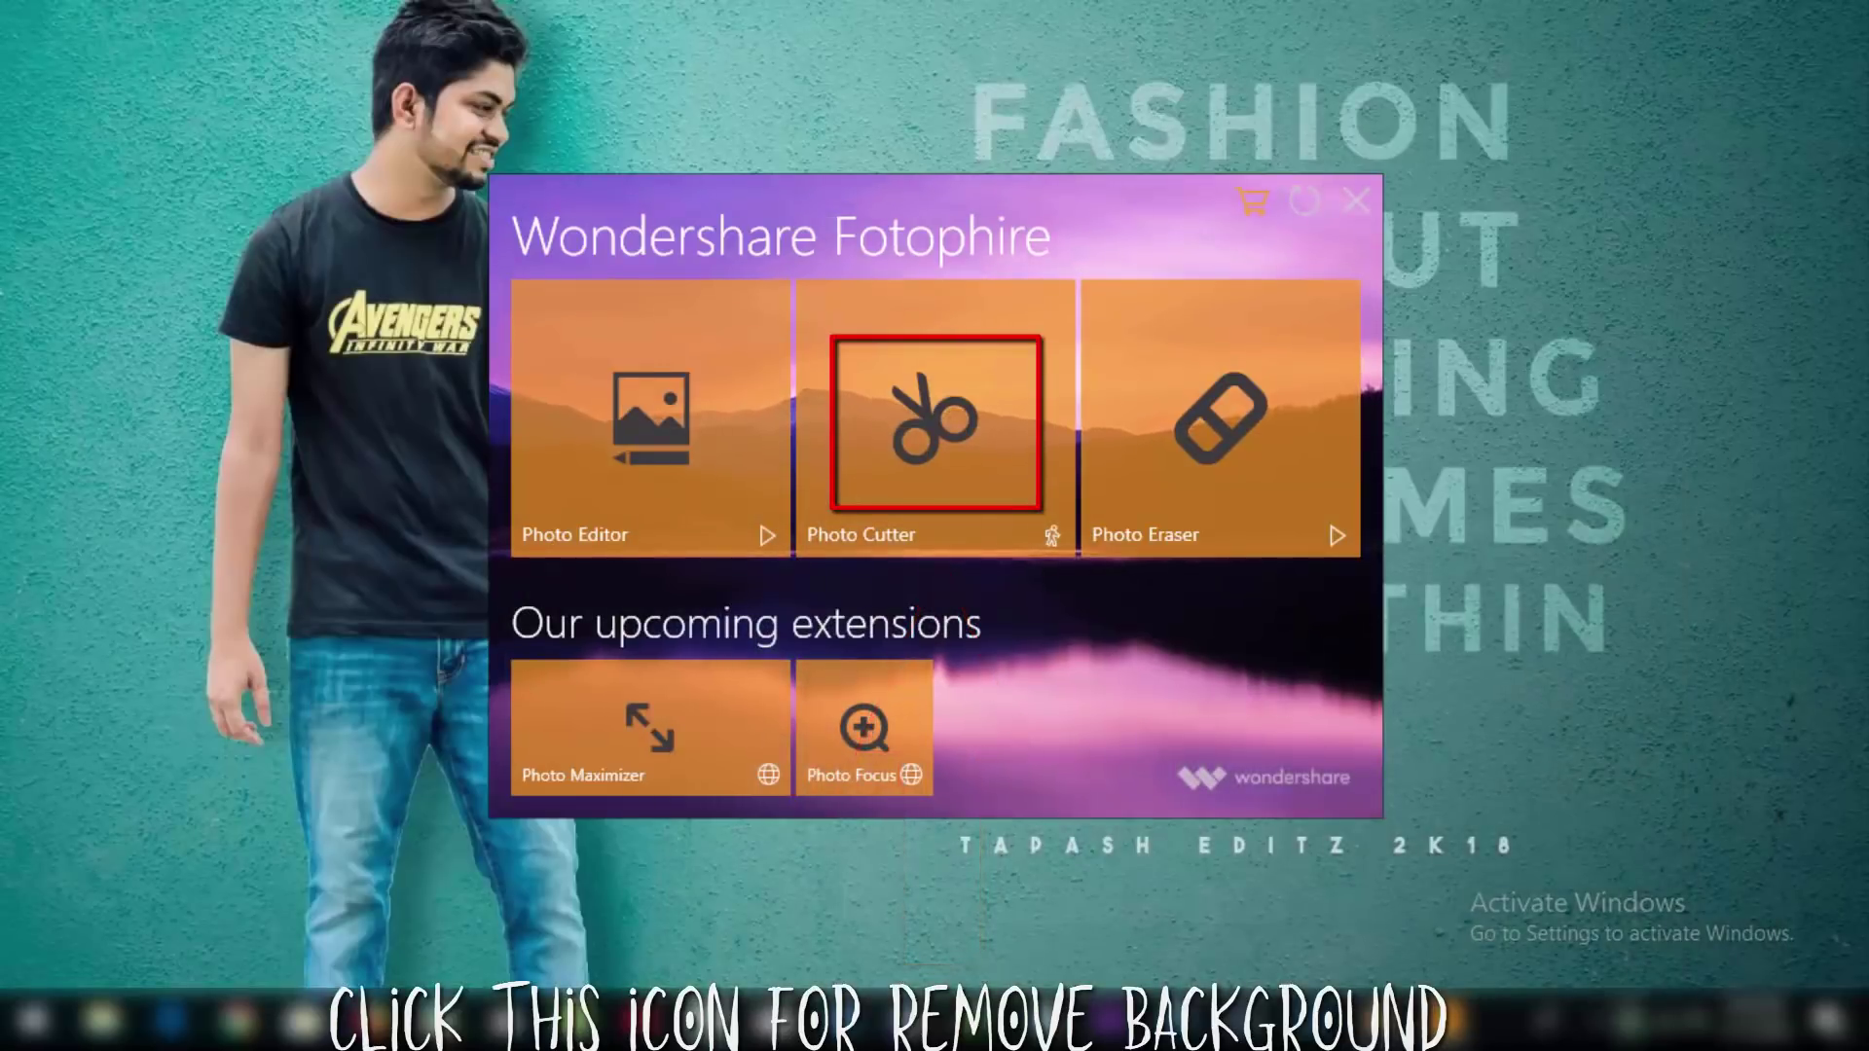
{"action": "left_click", "coordinate": [1445, 1020]}
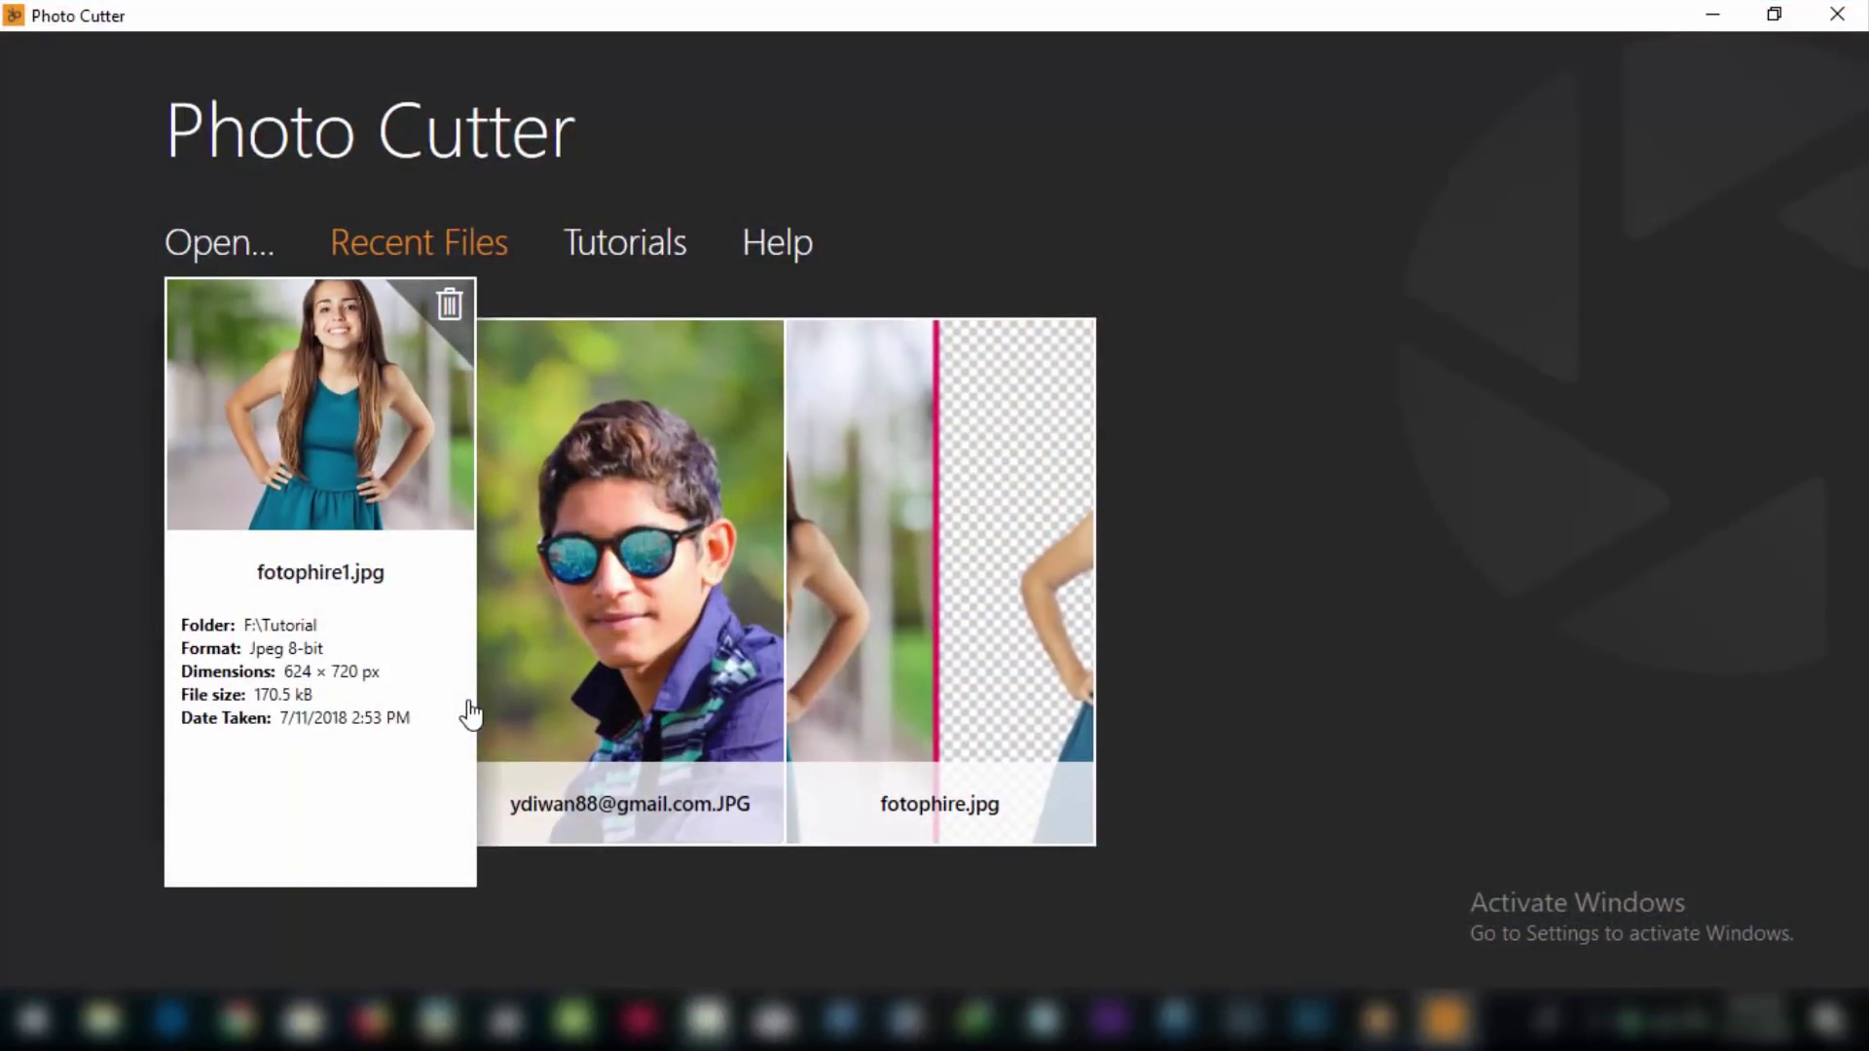
{"action": "left_click", "coordinate": [290, 487]}
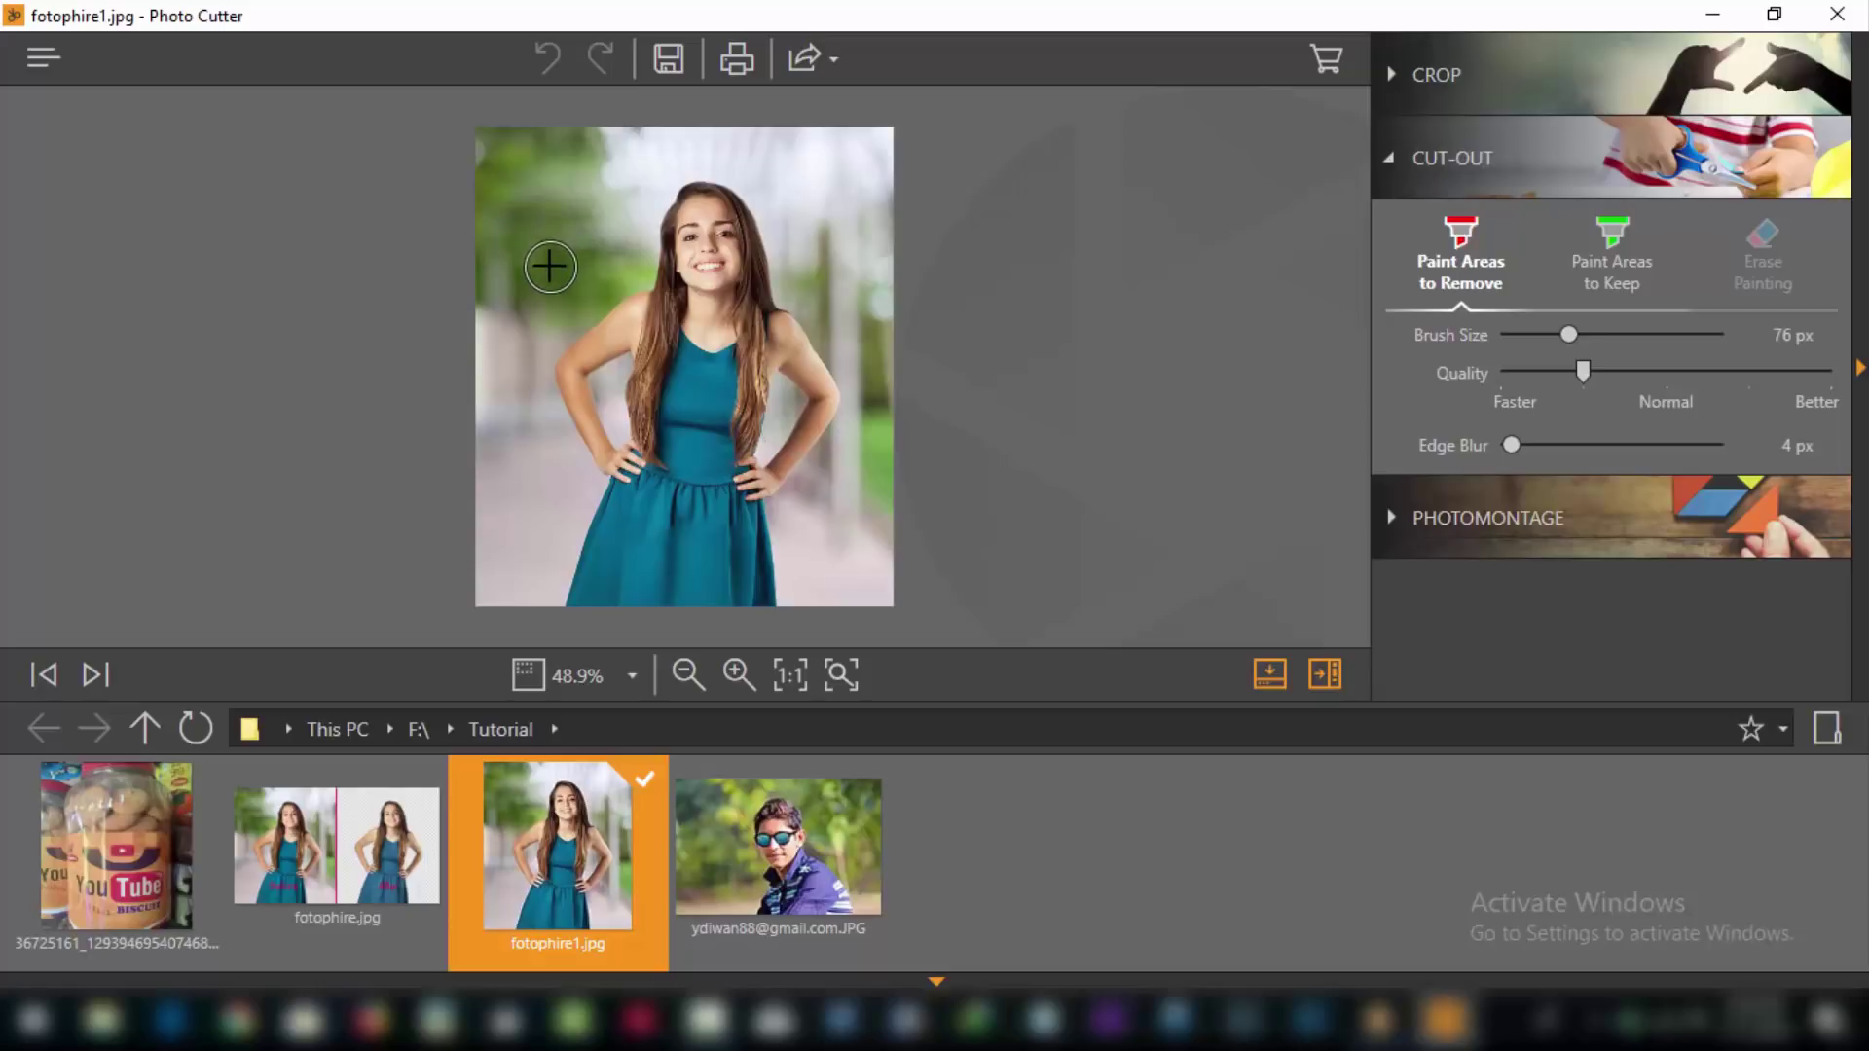
Cut out the woman by painting the whole background around her for removal with the 76 px brush
{"action": "left_click", "coordinate": [541, 235]}
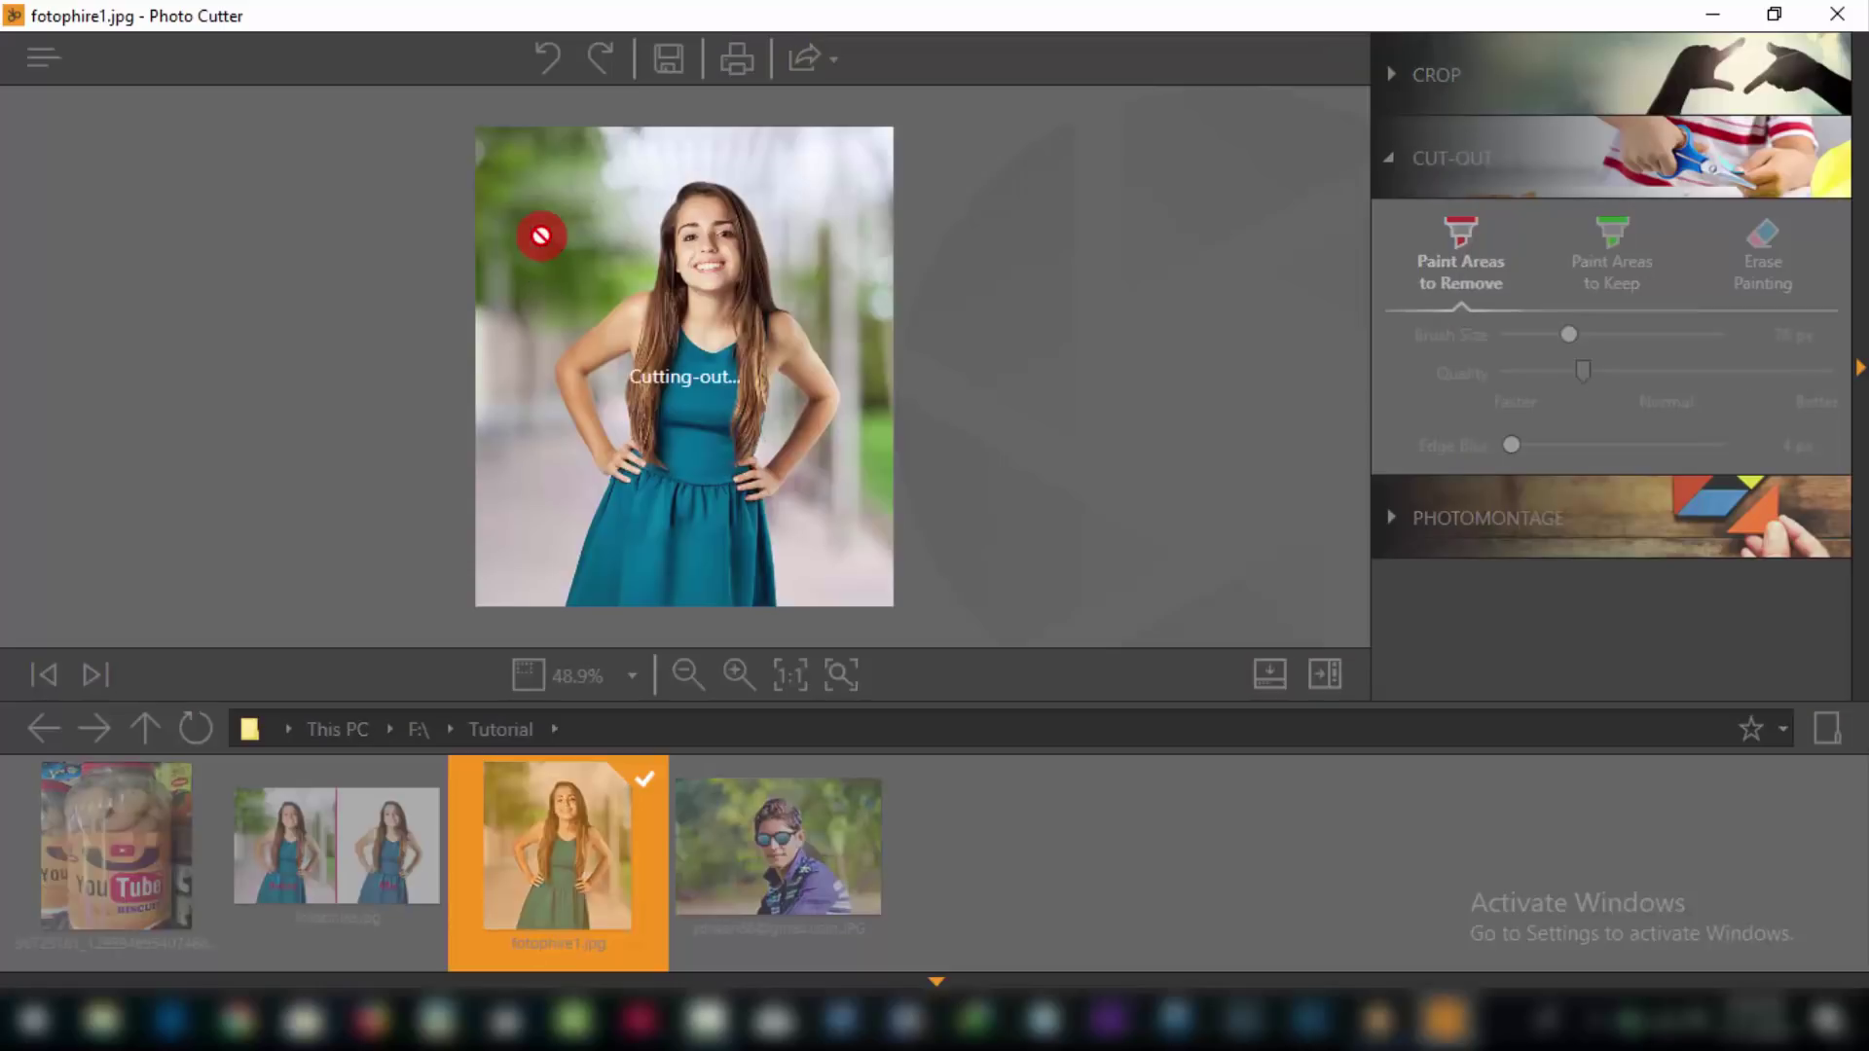
{"action": "left_click", "coordinate": [526, 298]}
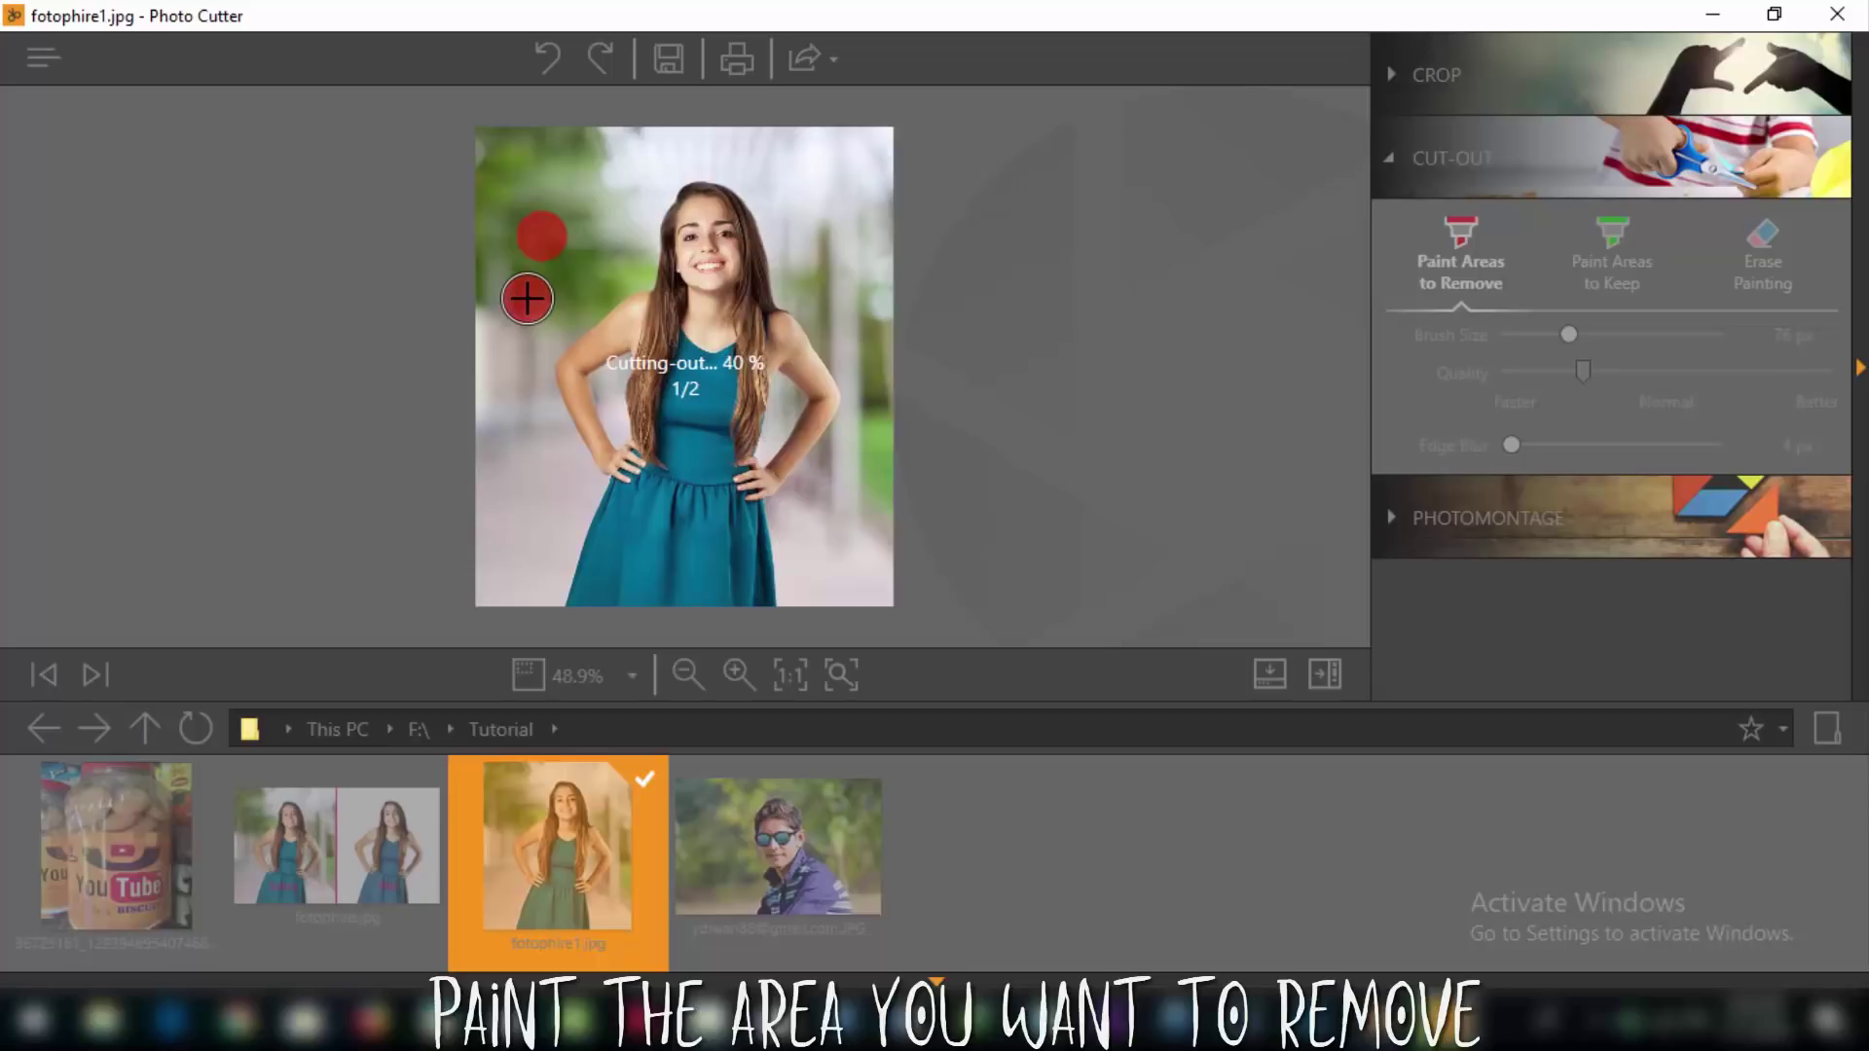
{"action": "mouse_move", "coordinate": [526, 298]}
{"action": "left_mouse_down"}
{"action": "mouse_move", "coordinate": [526, 386]}
{"action": "mouse_move", "coordinate": [525, 283]}
{"action": "mouse_move", "coordinate": [564, 218]}
{"action": "mouse_move", "coordinate": [654, 147]}
{"action": "mouse_move", "coordinate": [771, 149]}
{"action": "mouse_move", "coordinate": [818, 167]}
{"action": "mouse_move", "coordinate": [863, 235]}
{"action": "mouse_move", "coordinate": [868, 446]}
{"action": "left_mouse_up"}
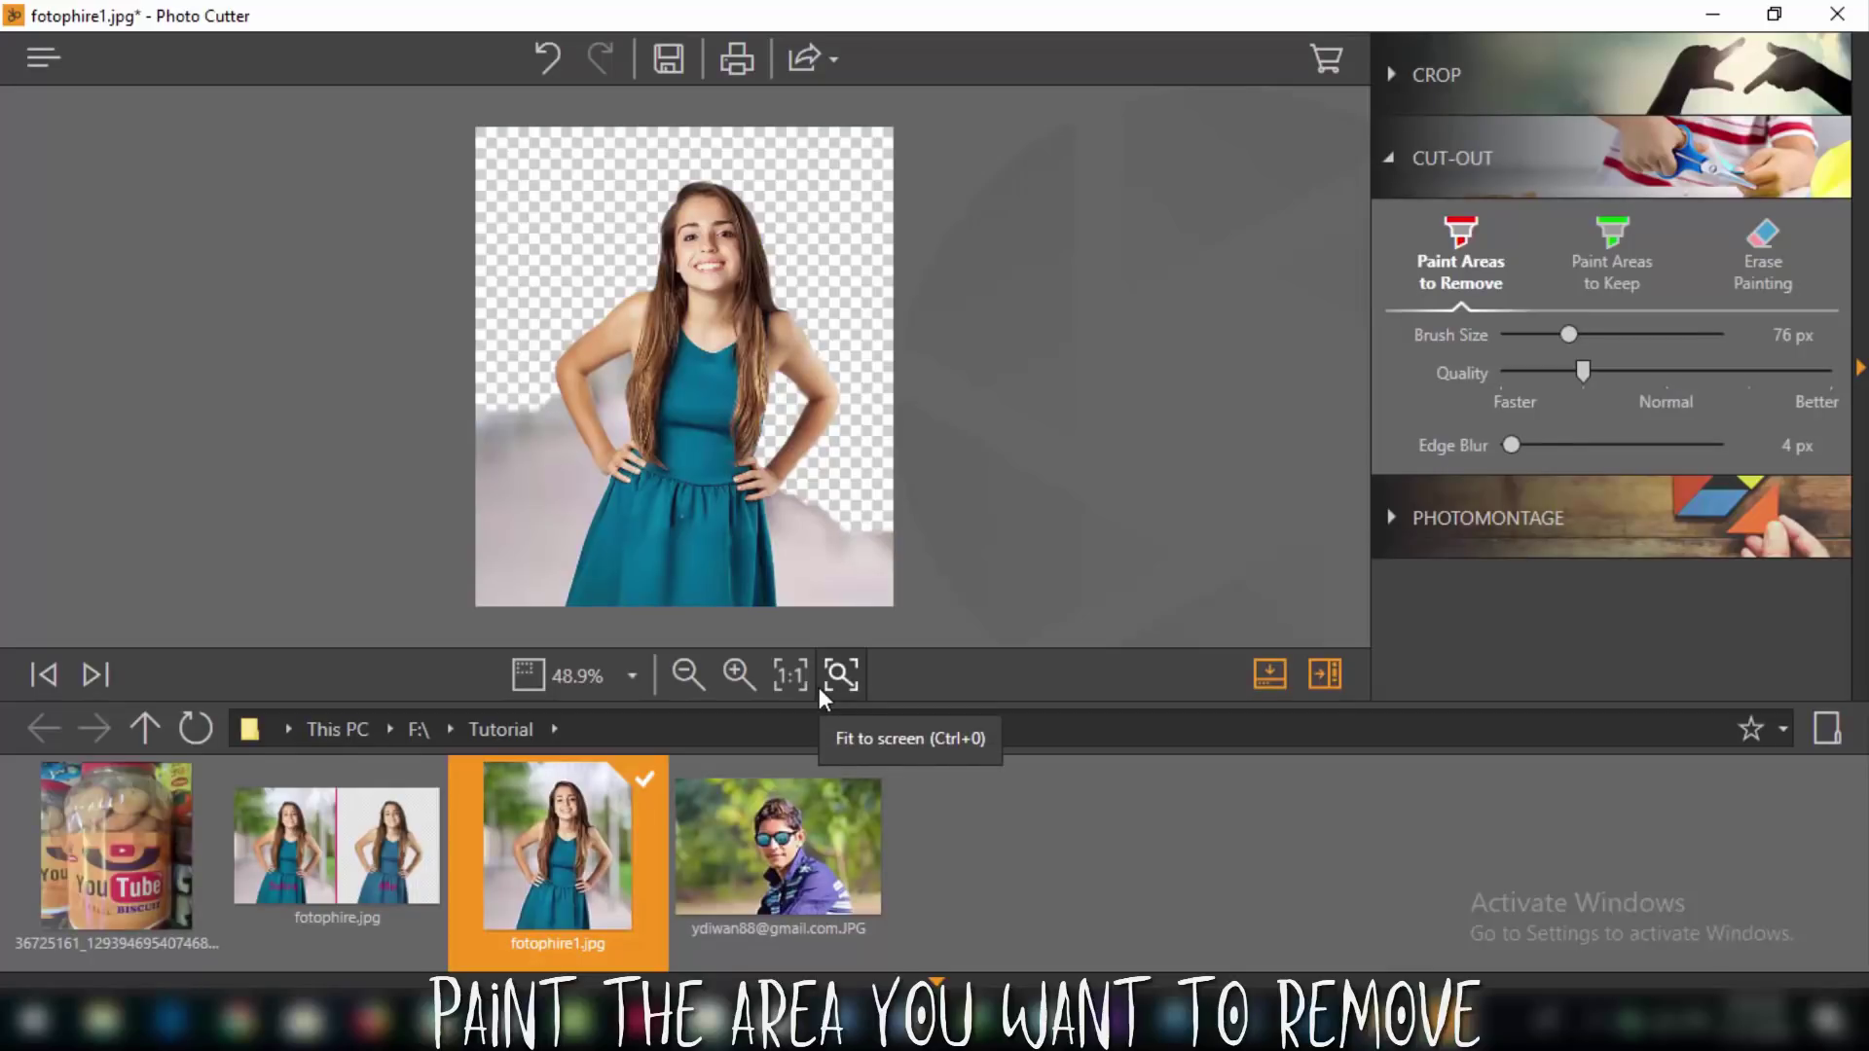
{"action": "mouse_move", "coordinate": [483, 479]}
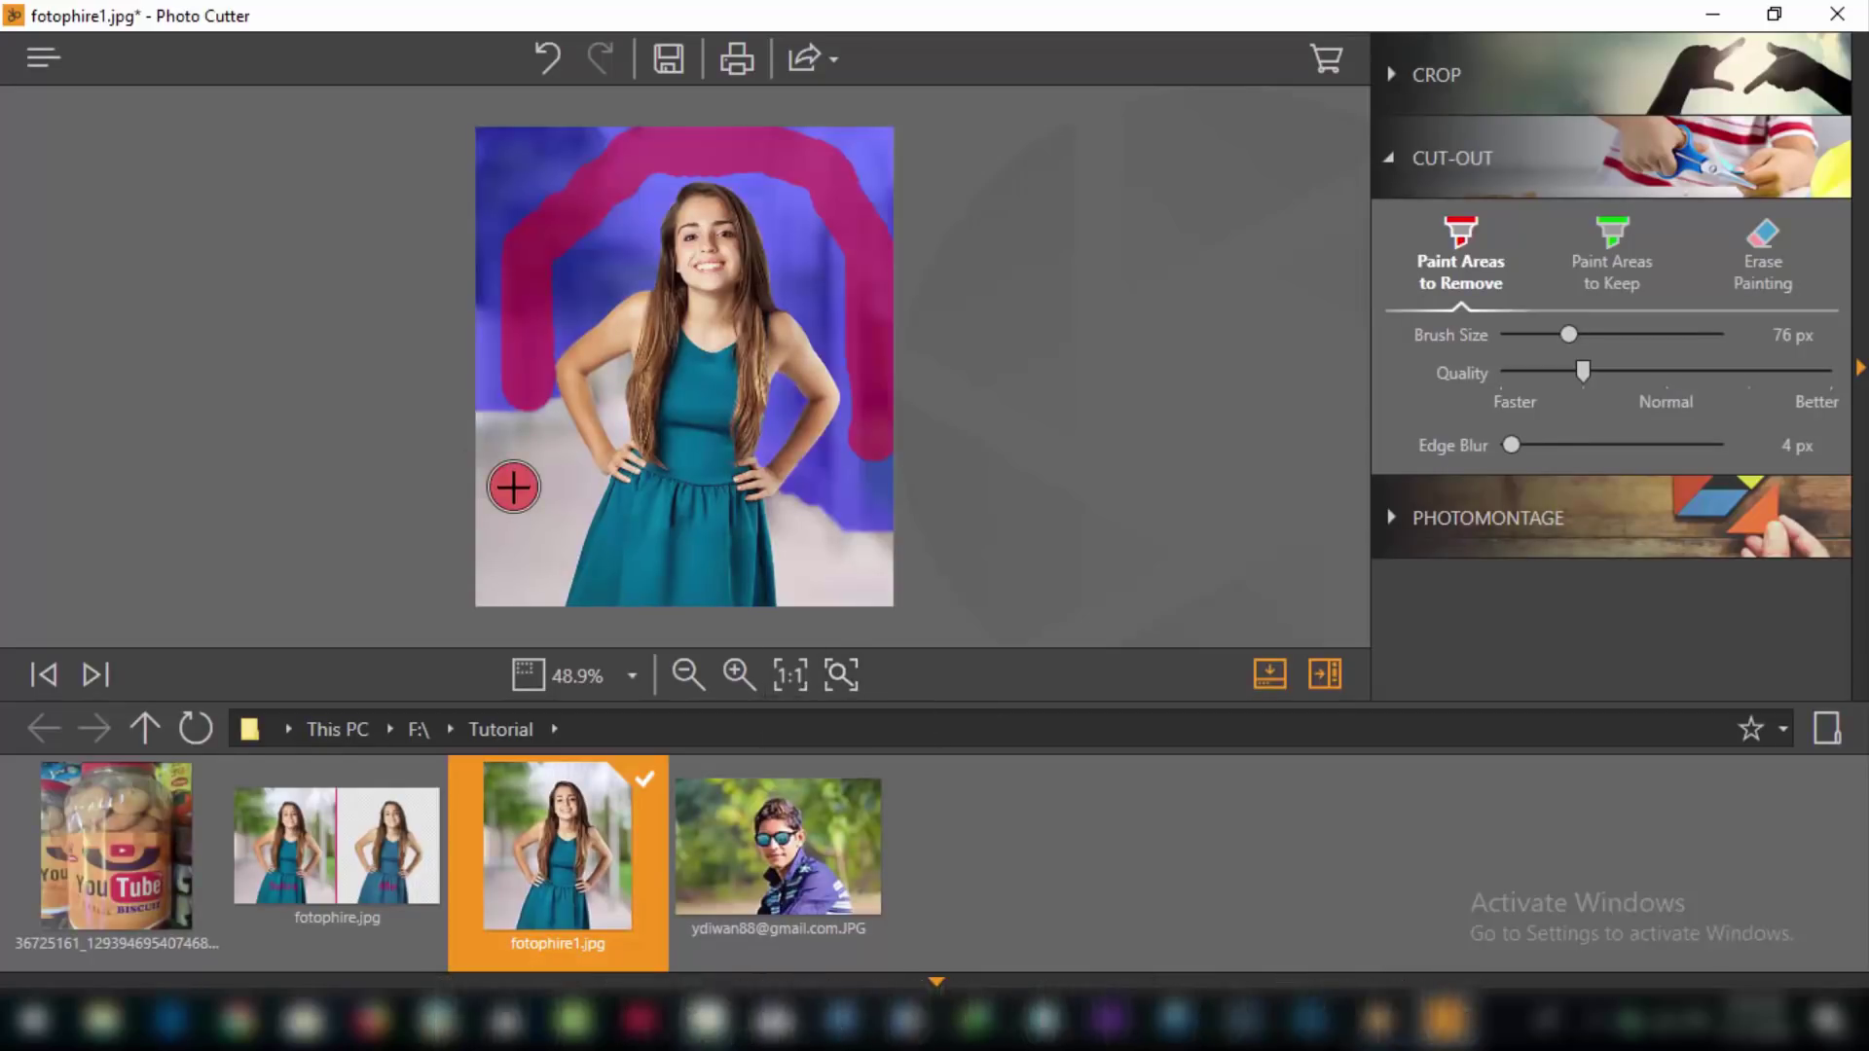
{"action": "left_click_drag", "start_coordinate": [513, 487], "coordinate": [517, 526]}
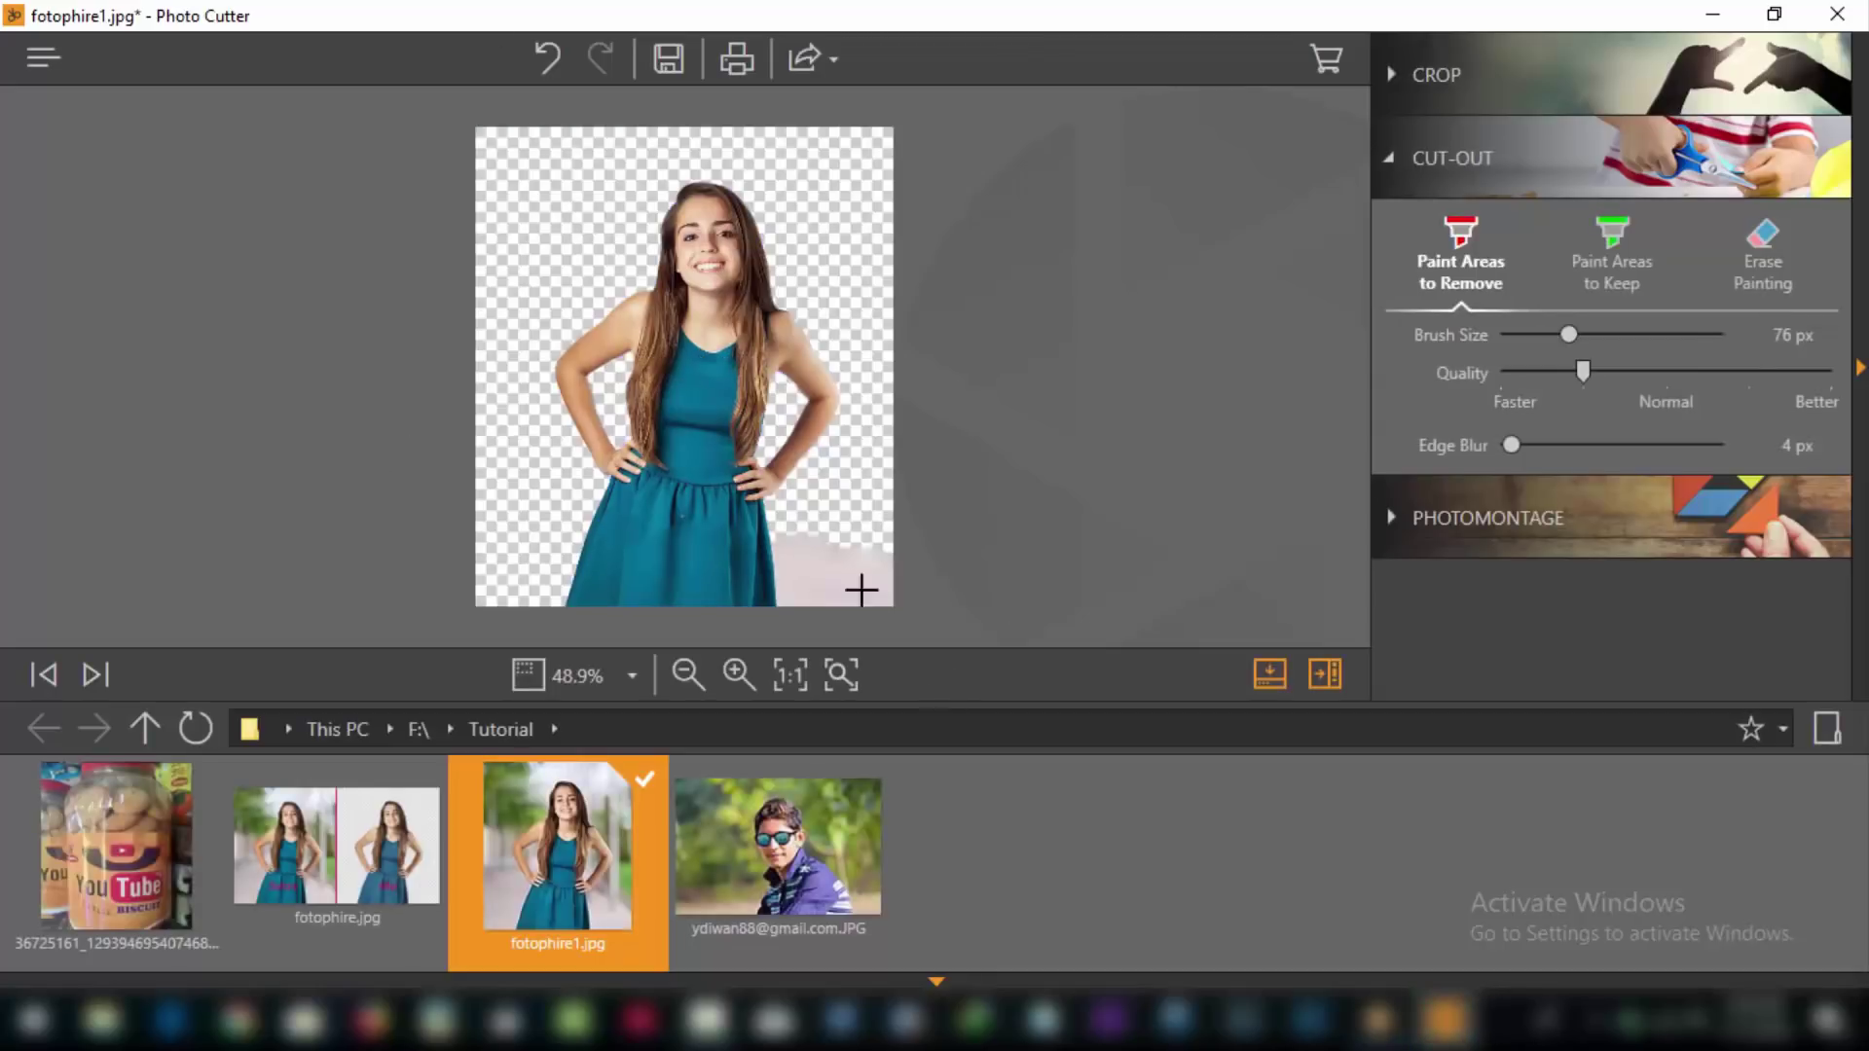
{"action": "left_click", "coordinate": [846, 566]}
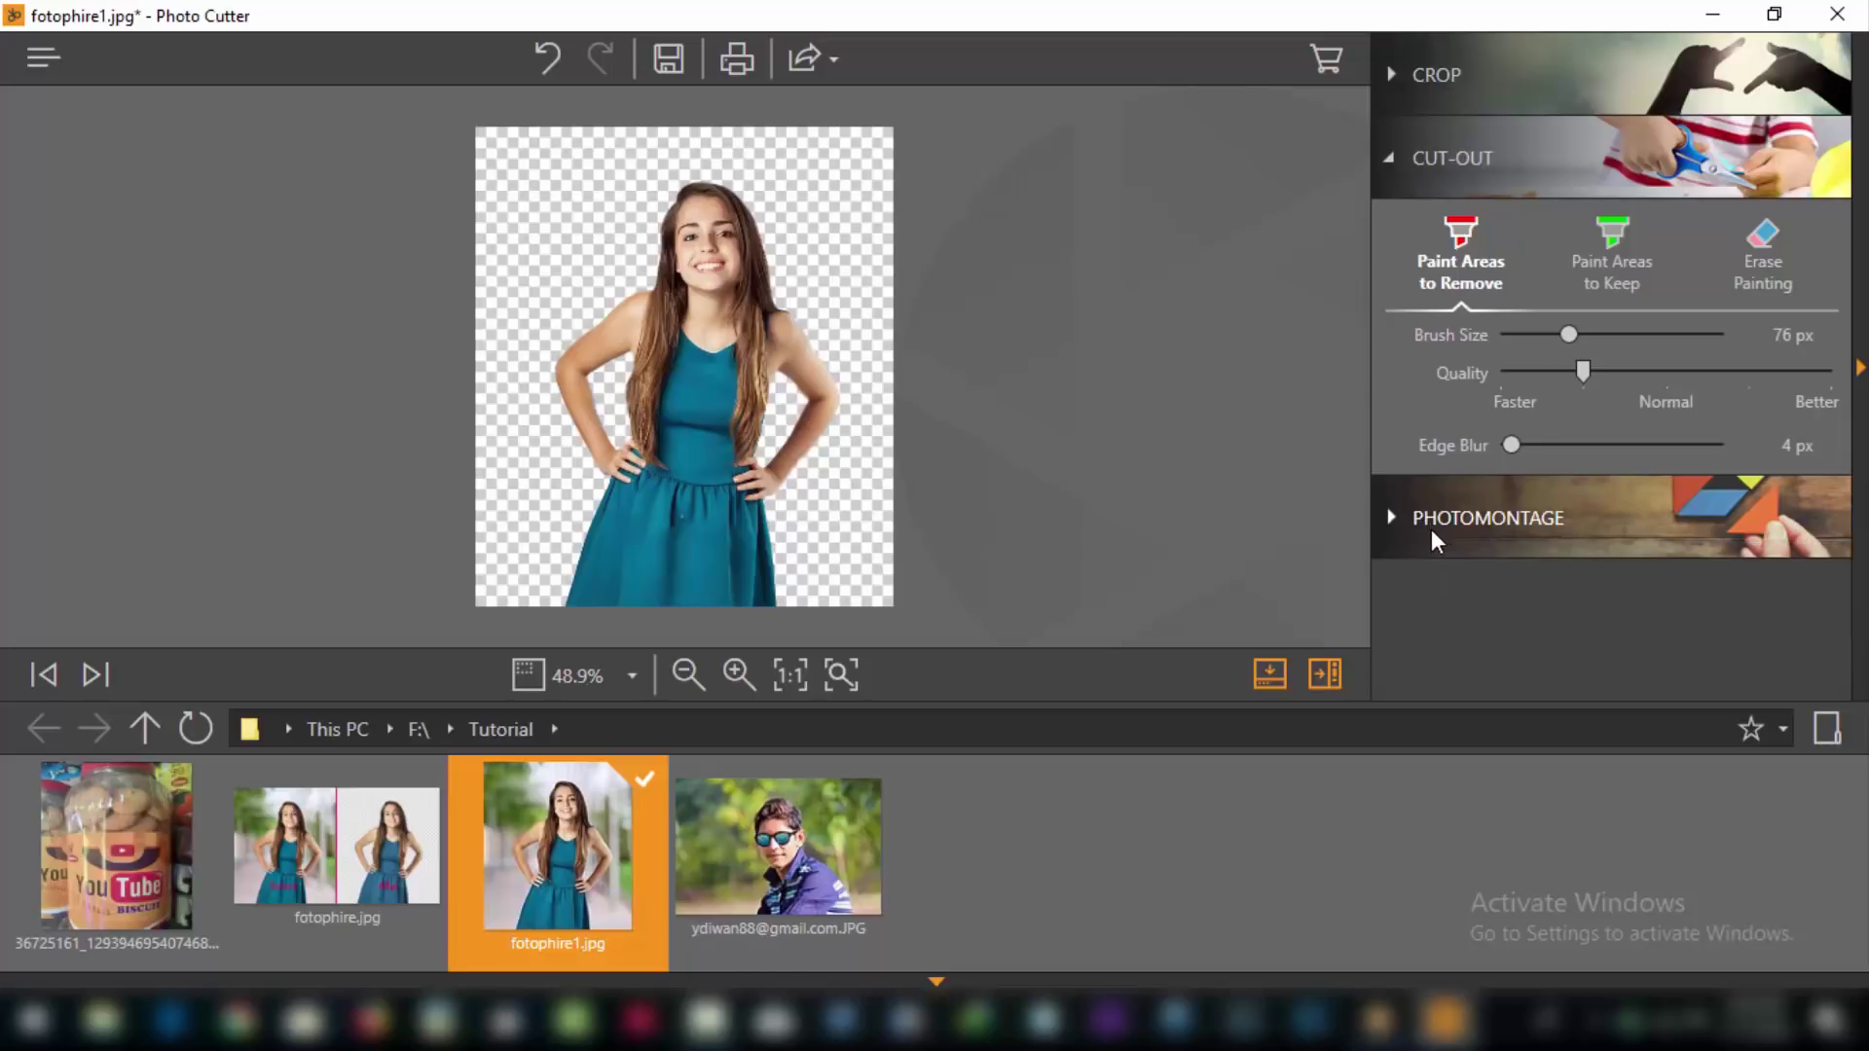
Start a photomontage and try several preset backdrops behind the woman, including blurred greenery, snowy trees, cherry blossoms and the gondola harbour
{"action": "left_click", "coordinate": [1390, 524]}
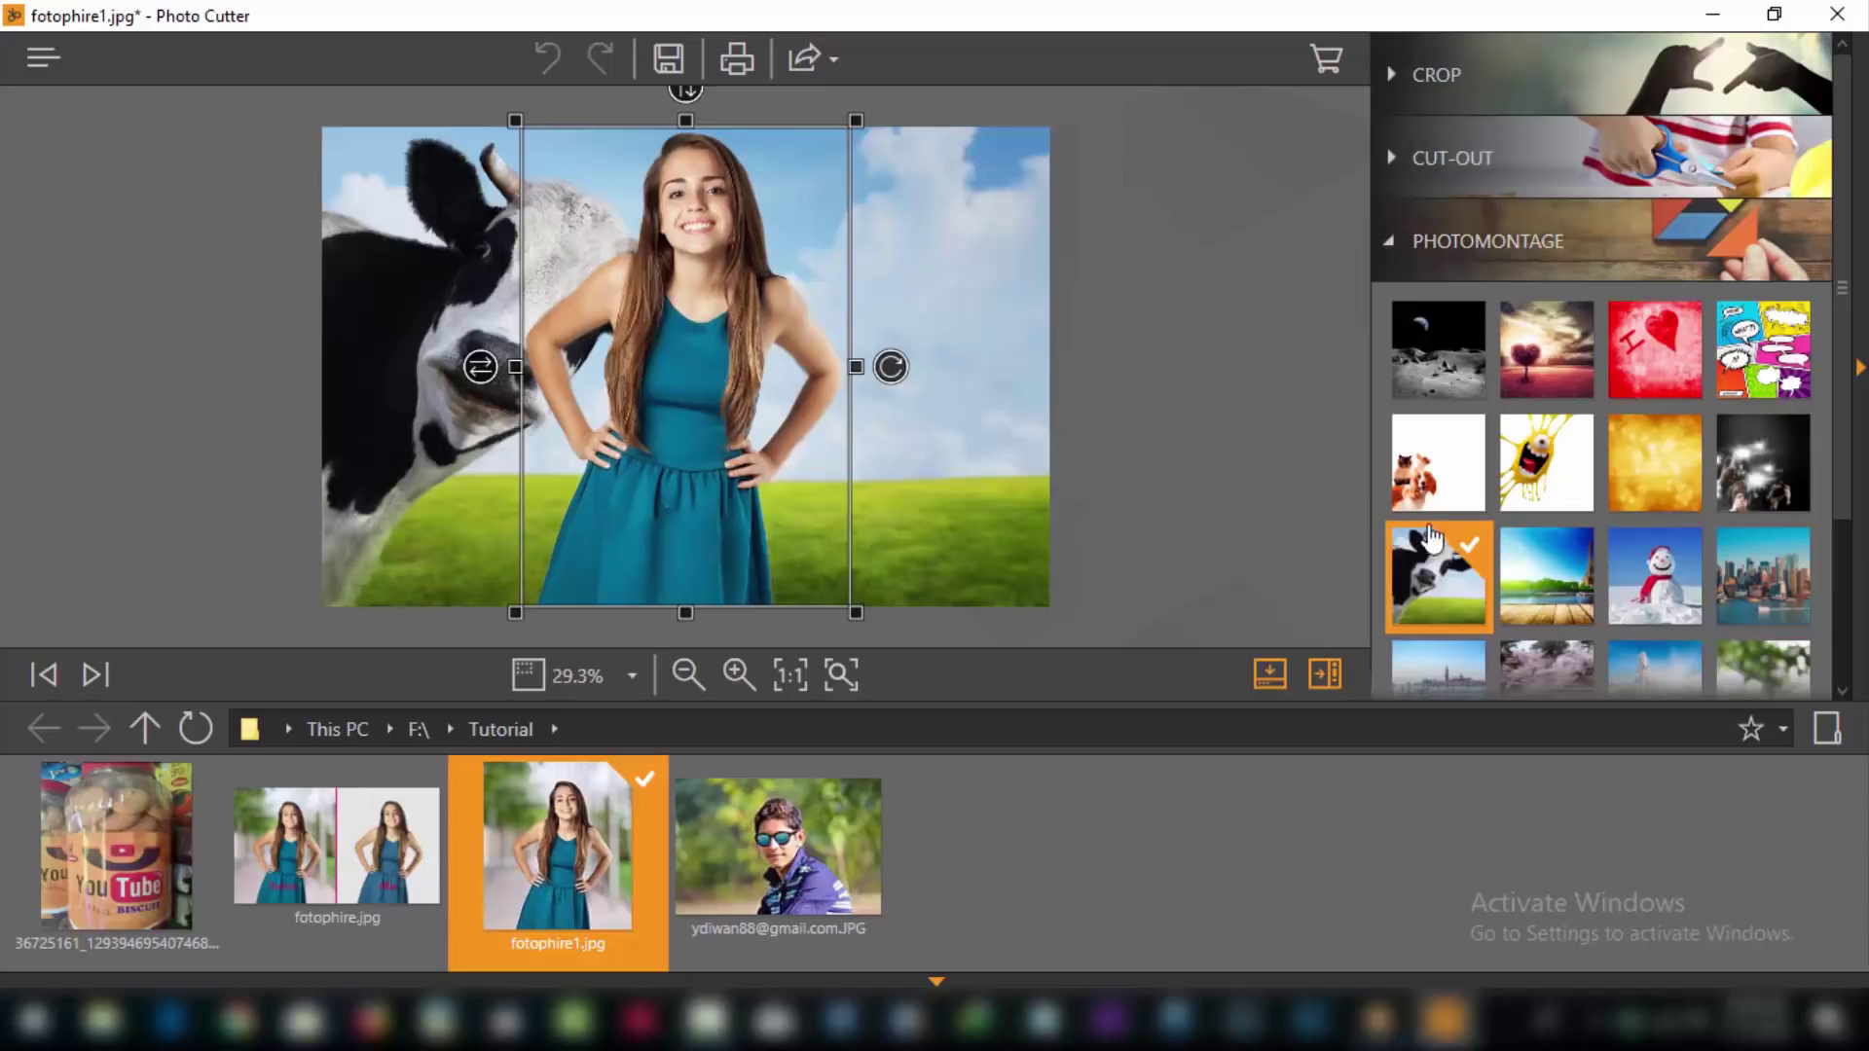
{"action": "left_click", "coordinate": [1529, 389]}
{"action": "left_click", "coordinate": [1774, 660]}
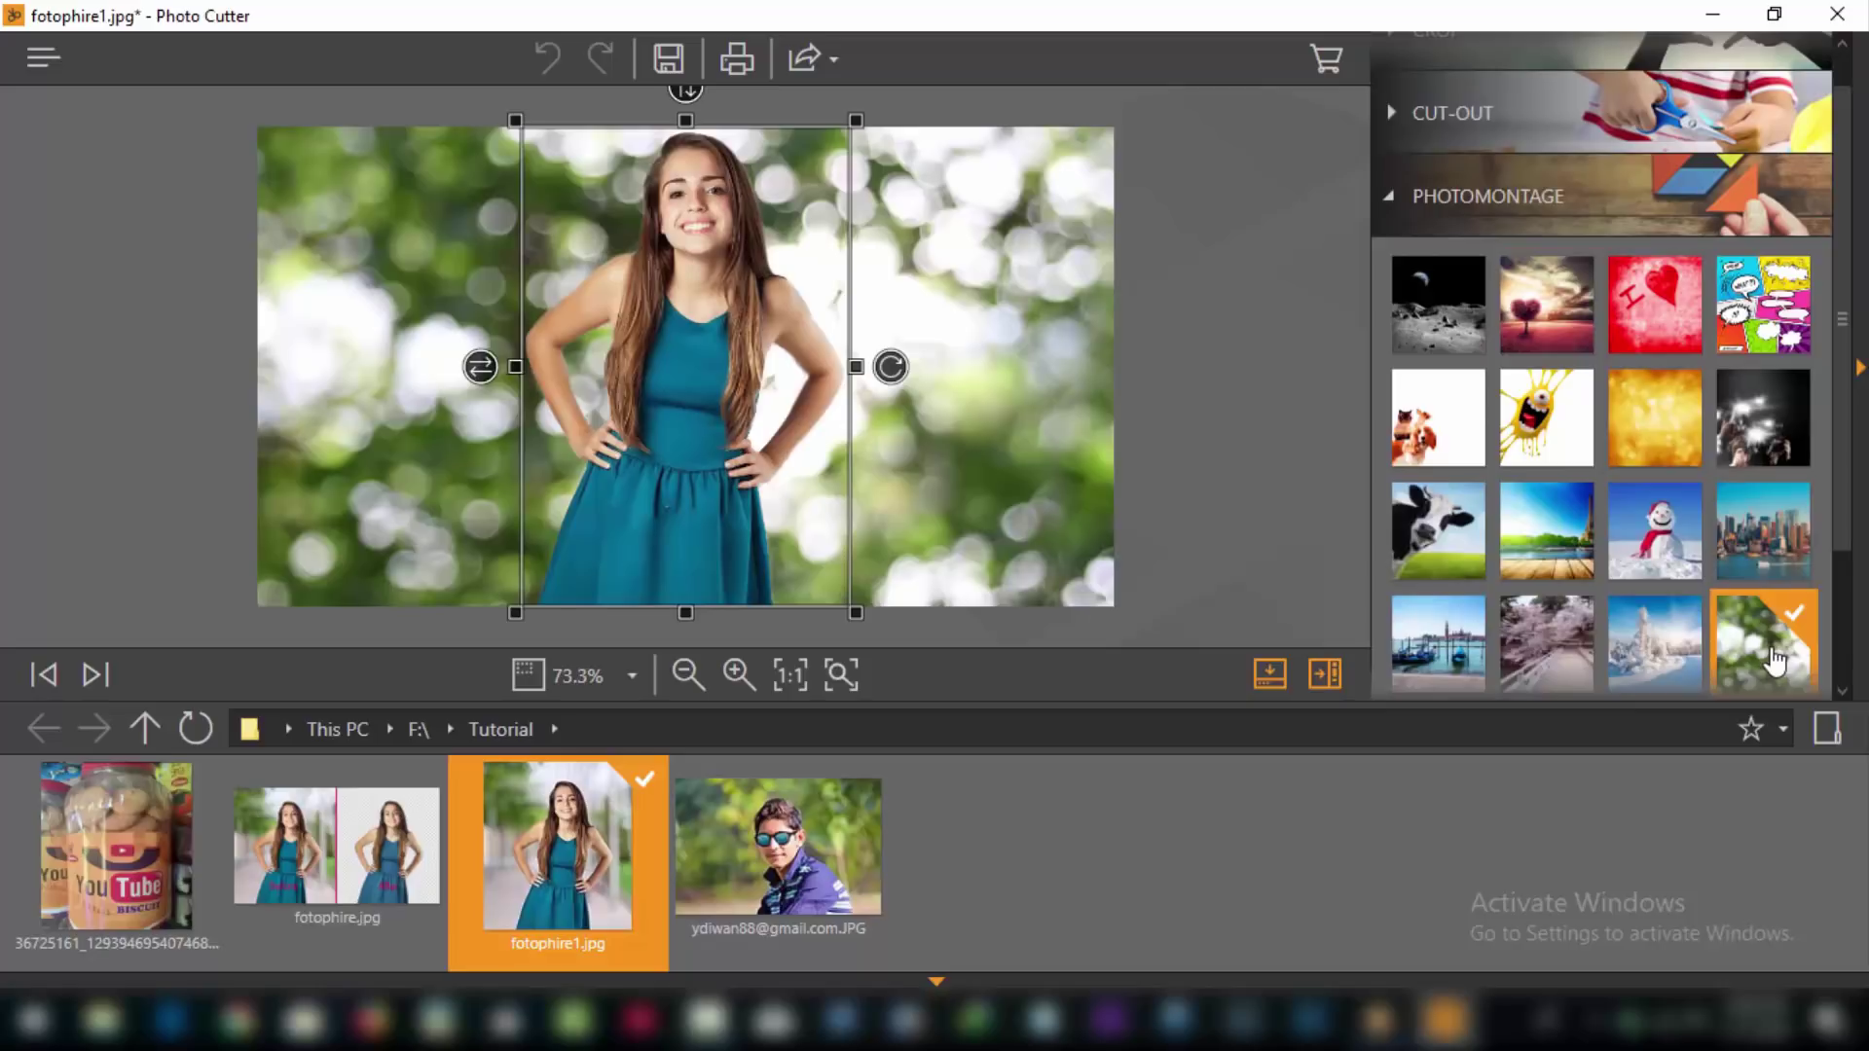
{"action": "left_click", "coordinate": [1665, 669]}
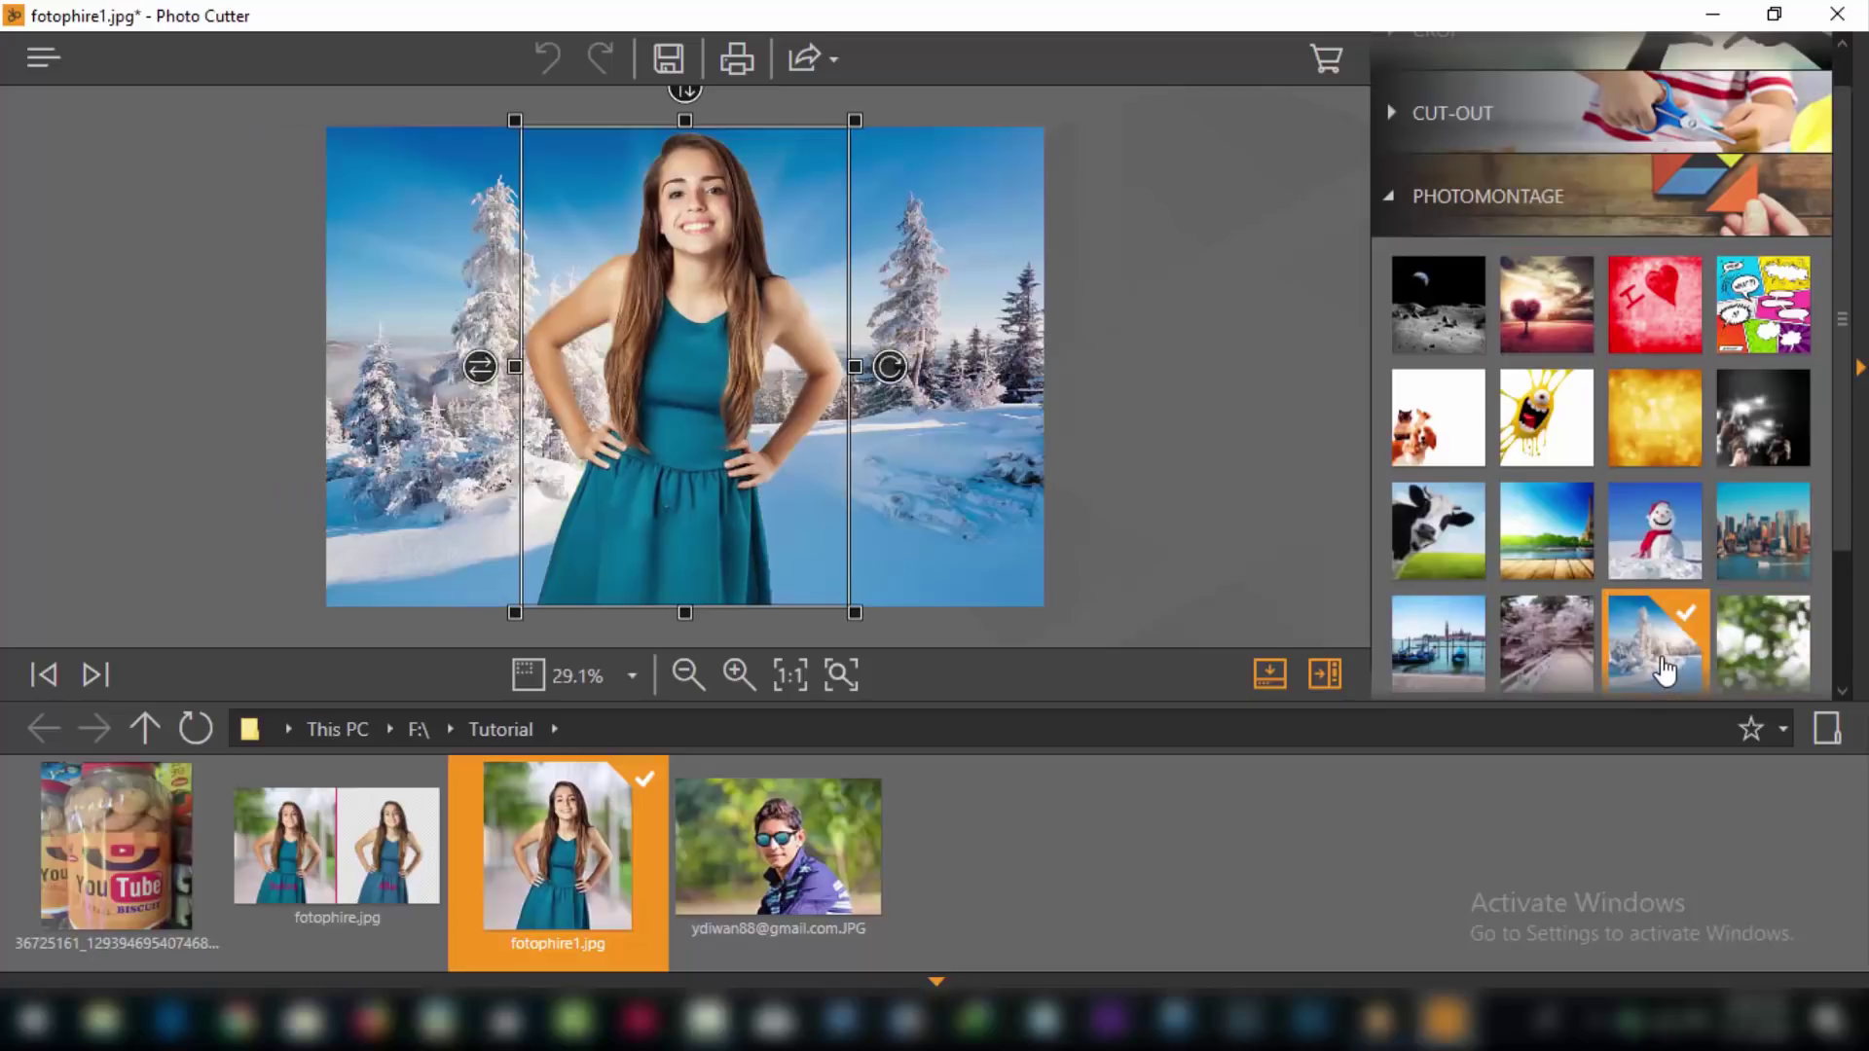
{"action": "left_click", "coordinate": [1569, 672]}
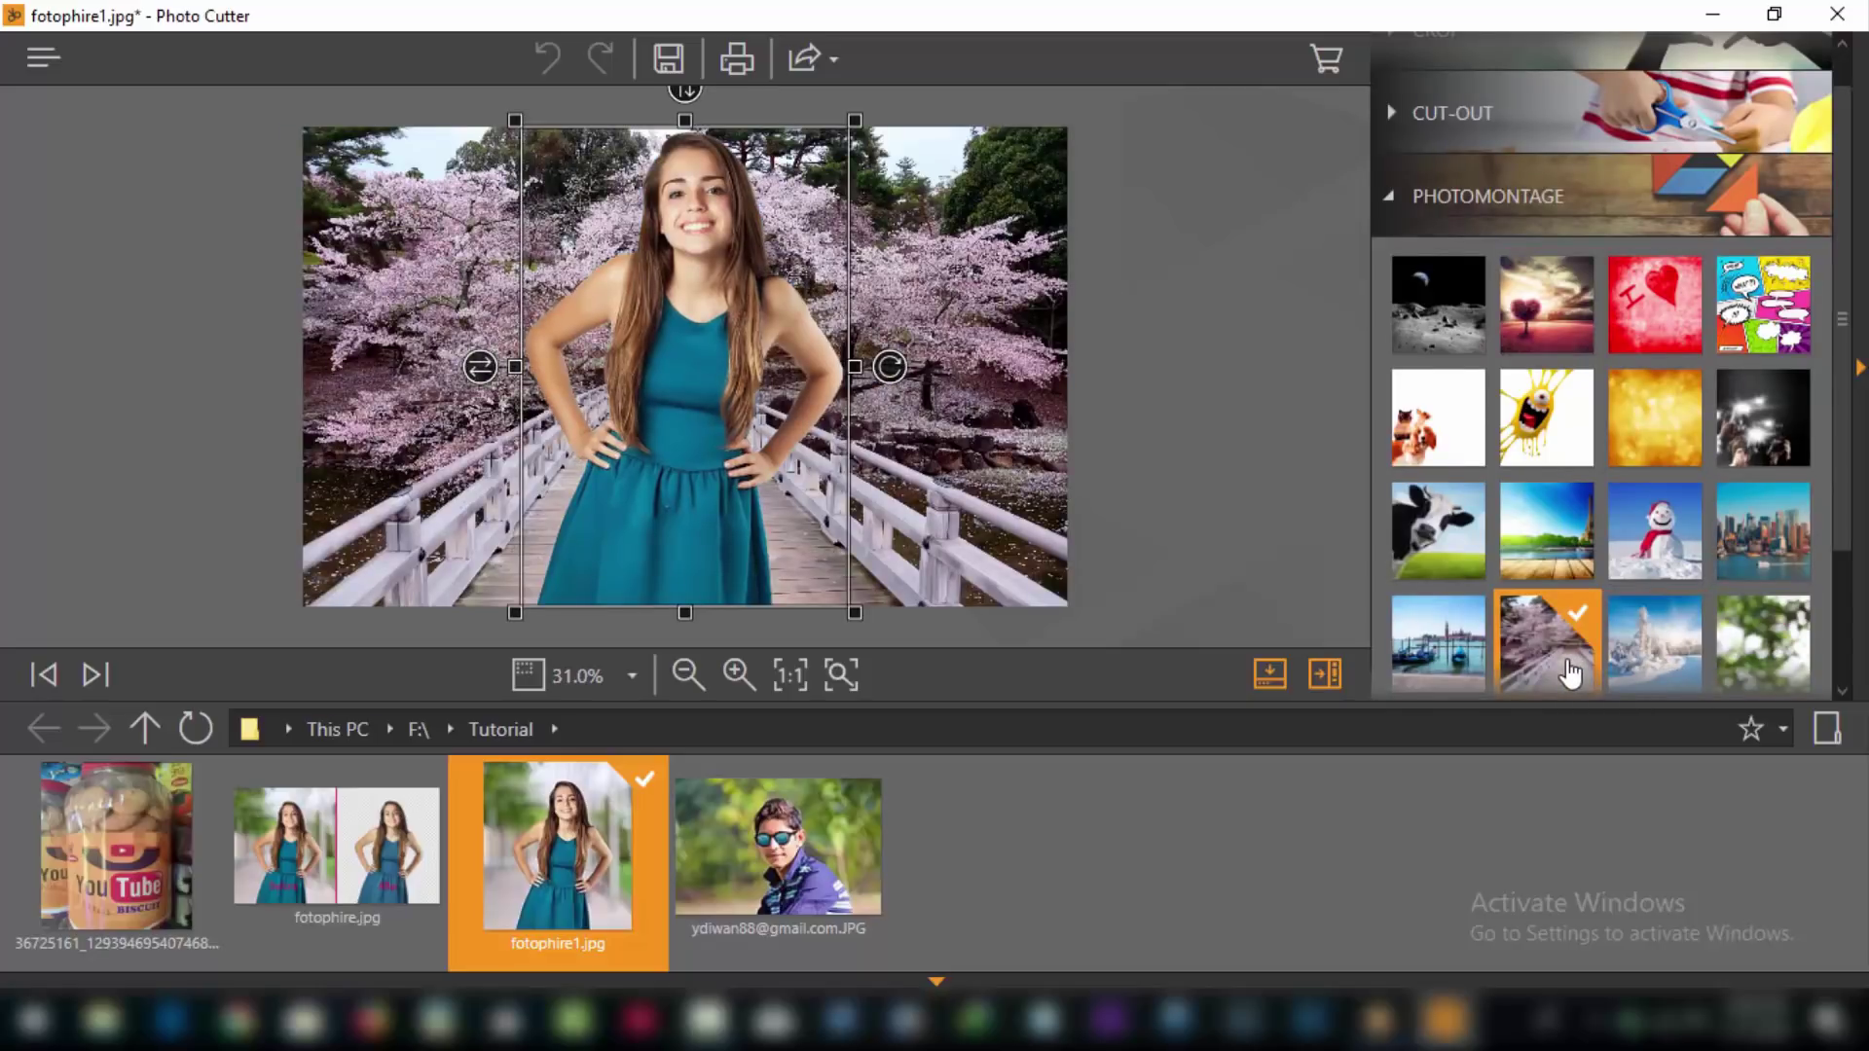
{"action": "left_click", "coordinate": [1440, 647]}
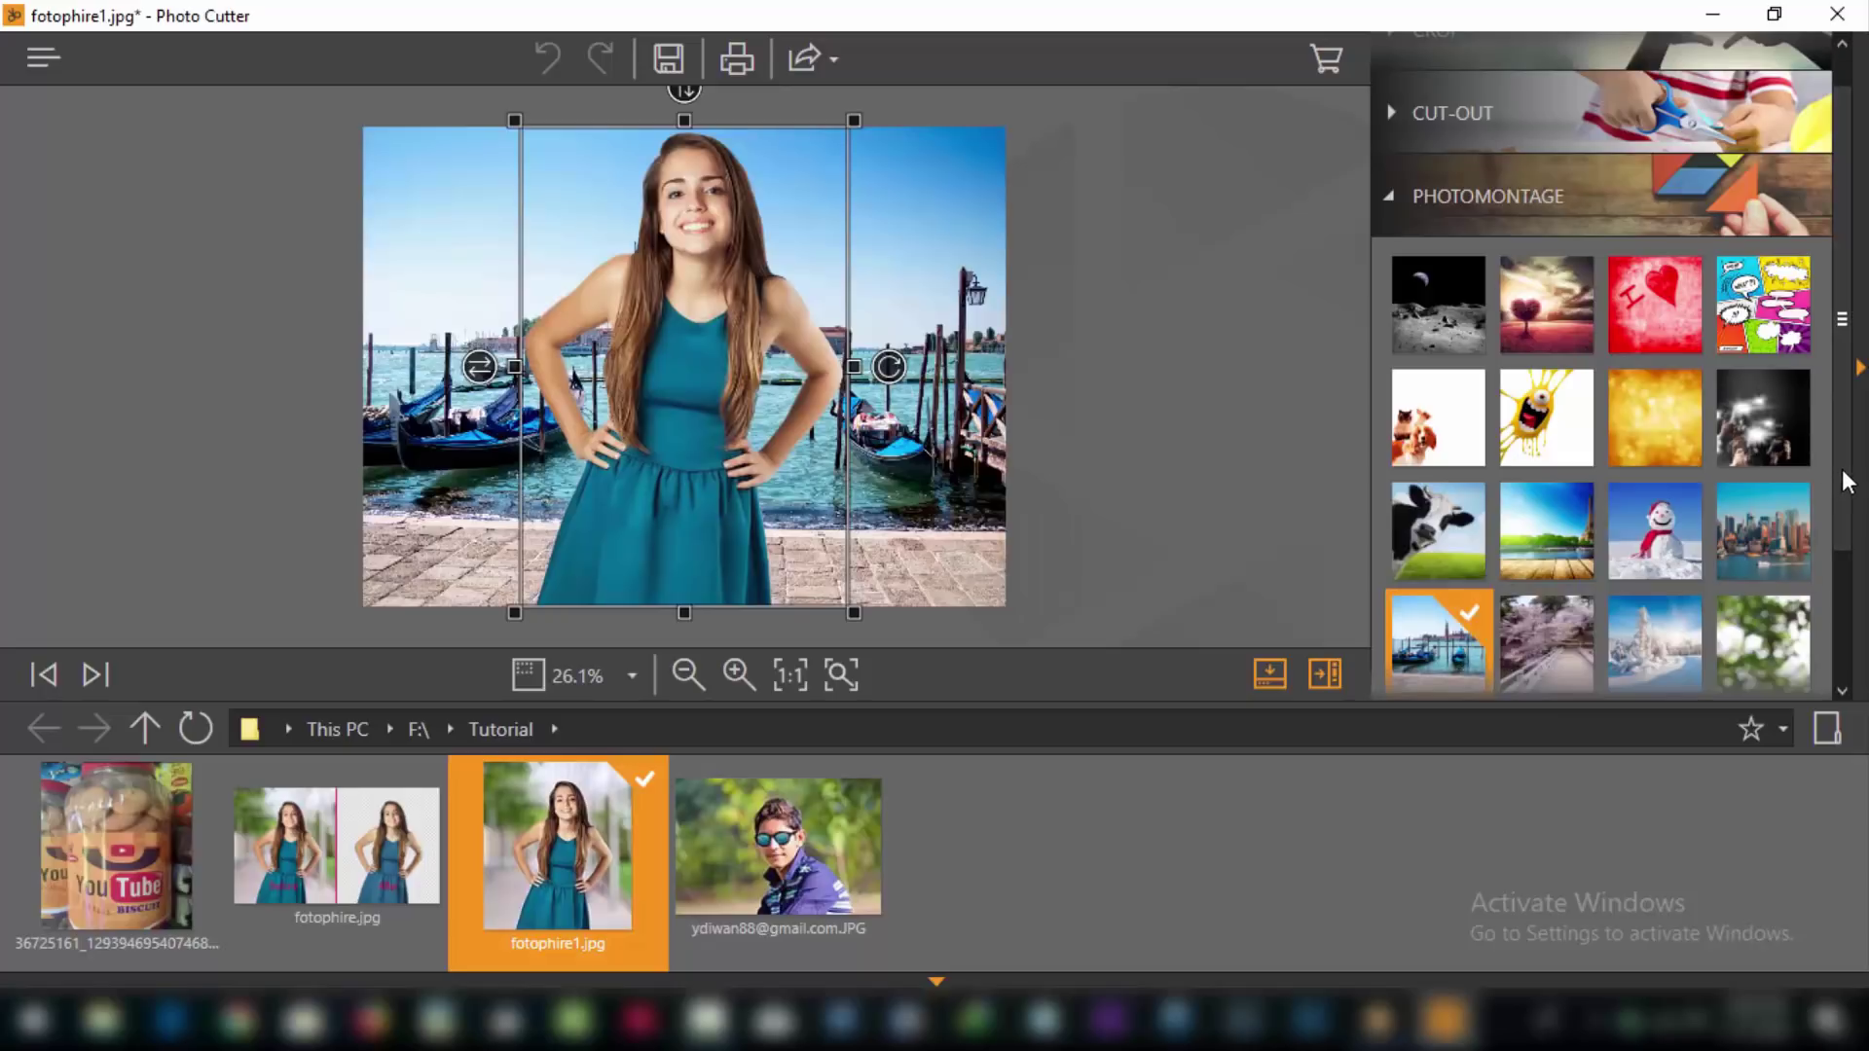
Add the image AC (294) from D:\1Tutorial\500 PRO BACKGROUNDS as a custom backdrop behind the woman
{"action": "left_click_drag", "start_coordinate": [1847, 481], "coordinate": [1861, 626]}
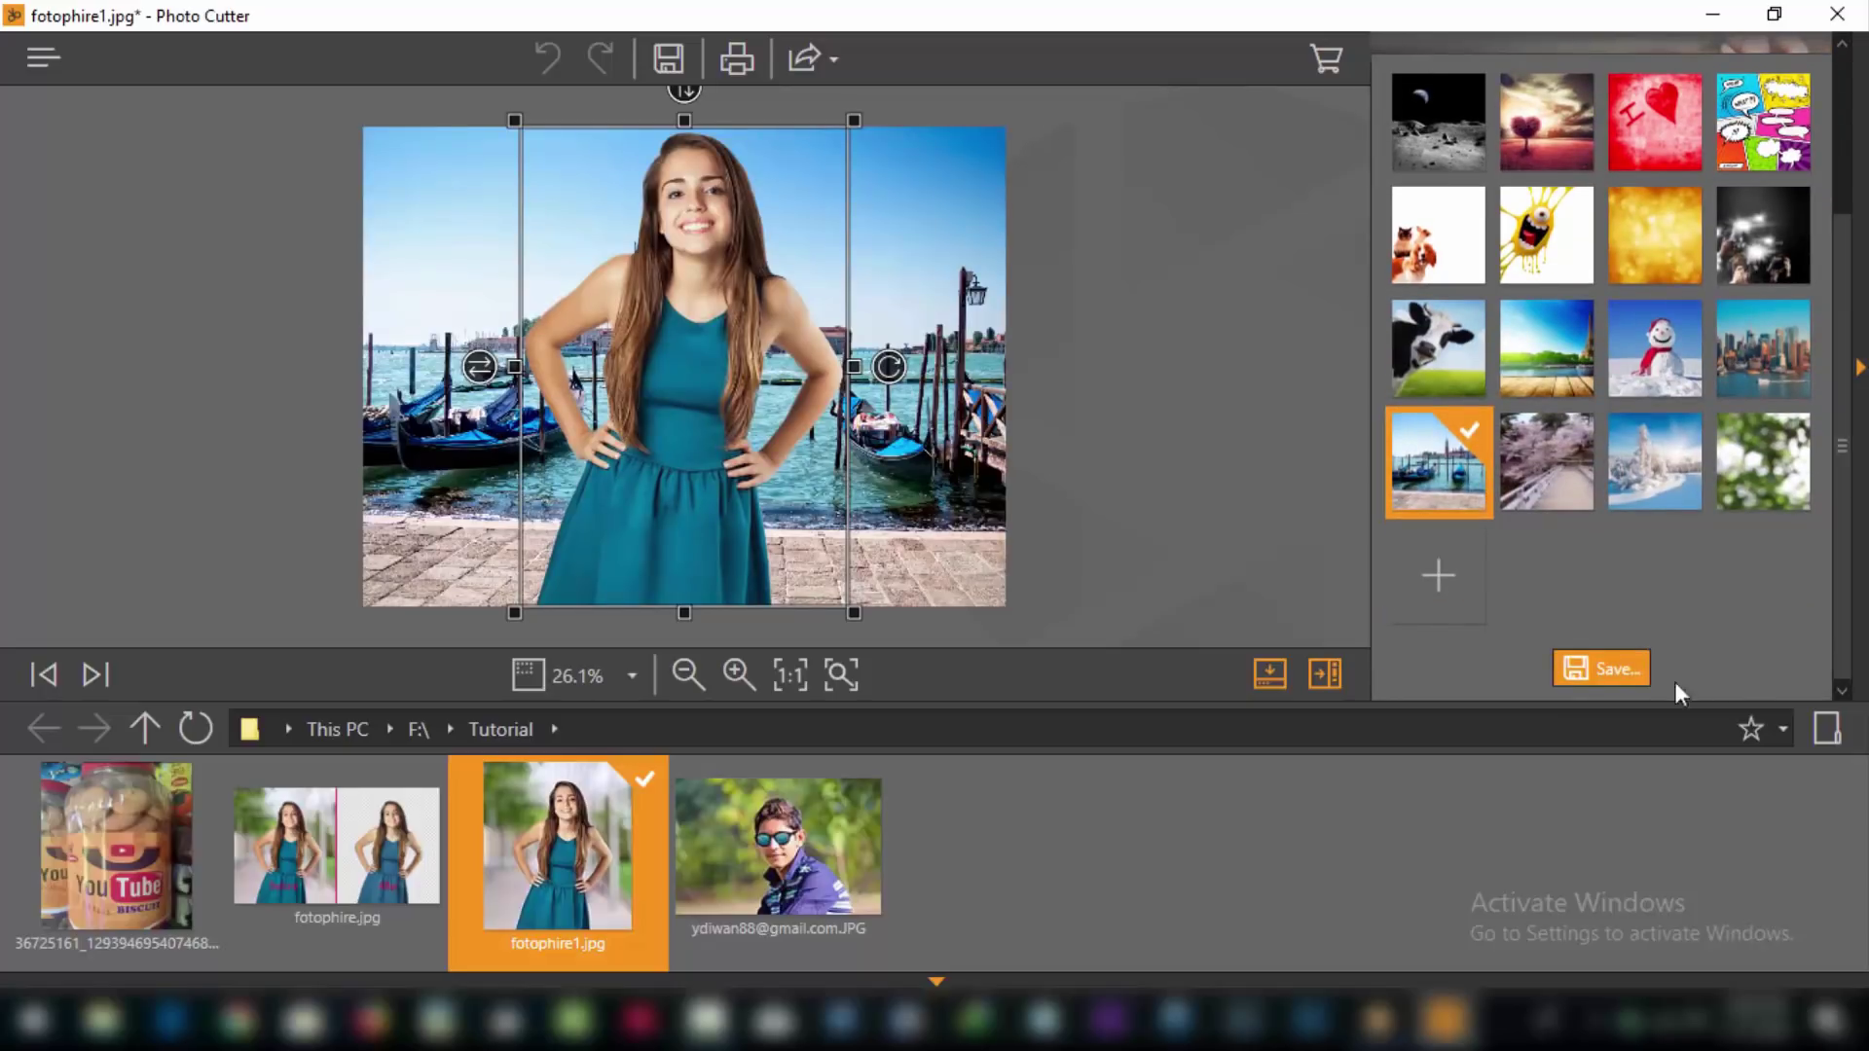
{"action": "left_click", "coordinate": [1439, 577]}
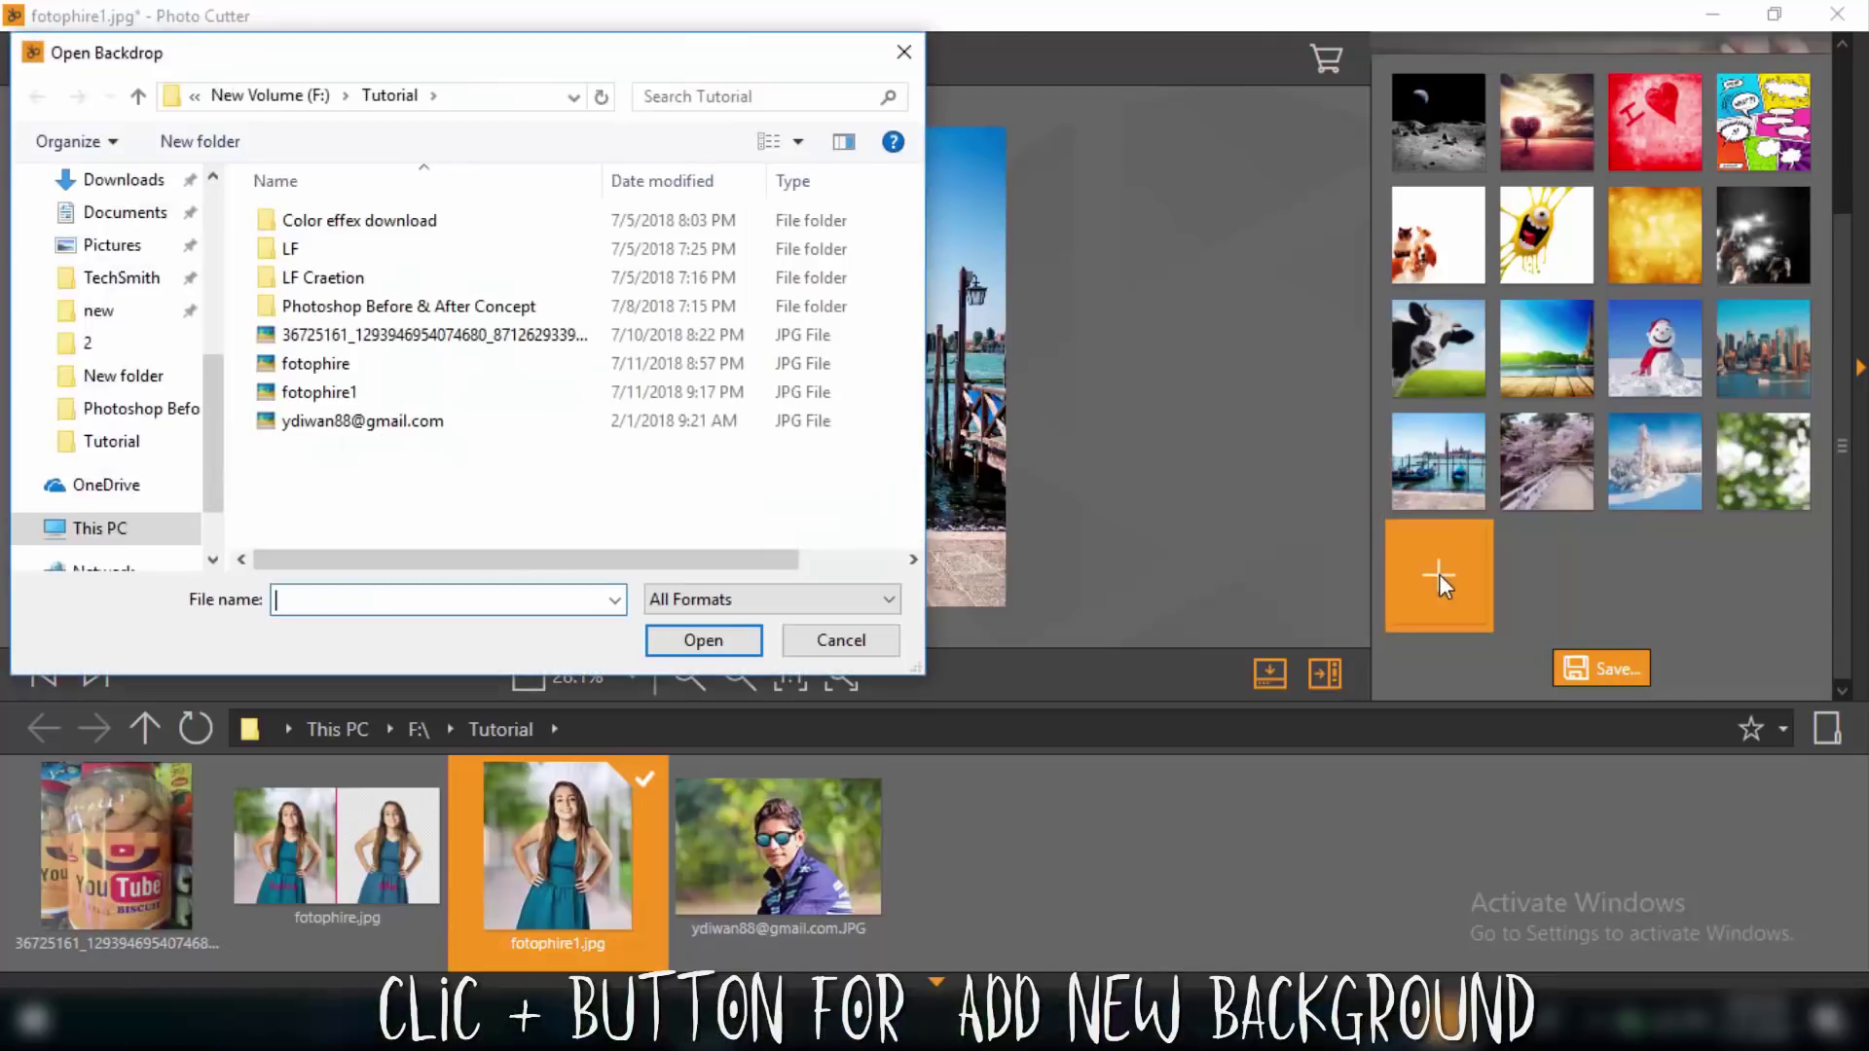
{"action": "left_click", "coordinate": [183, 491]}
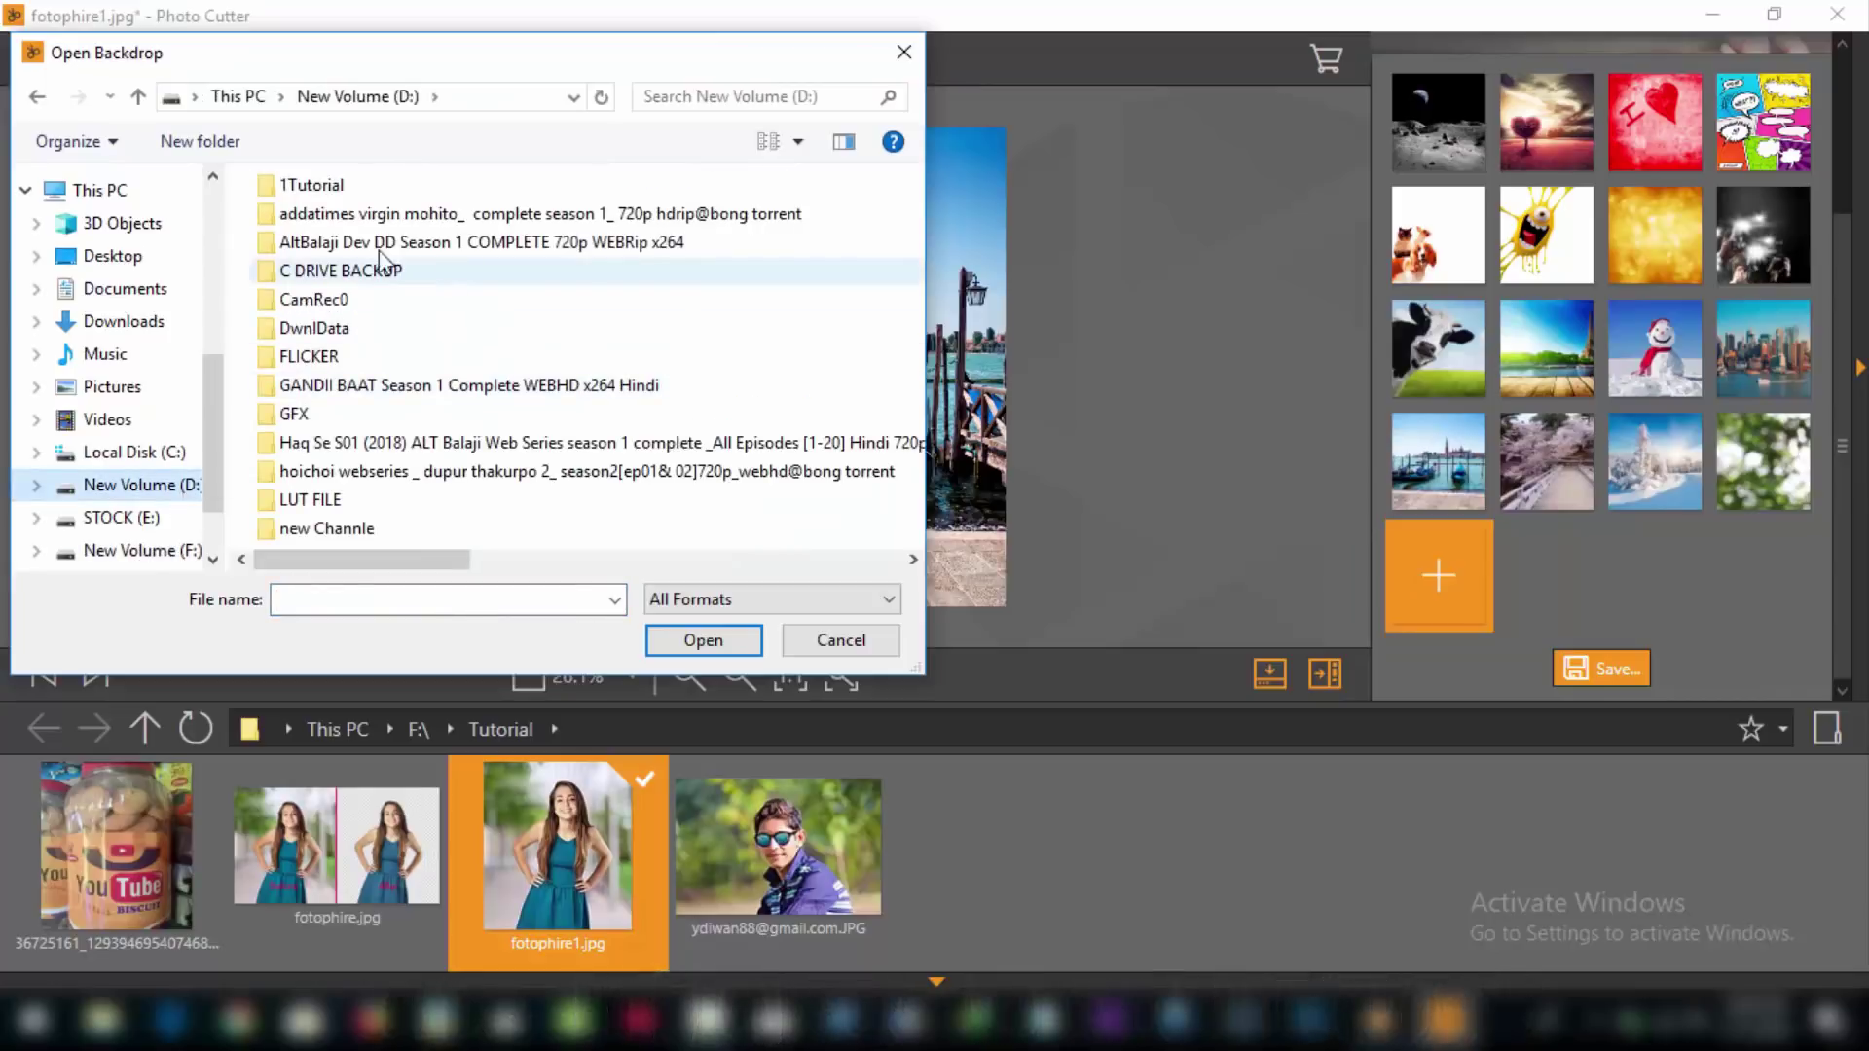
{"action": "double_click", "coordinate": [358, 190]}
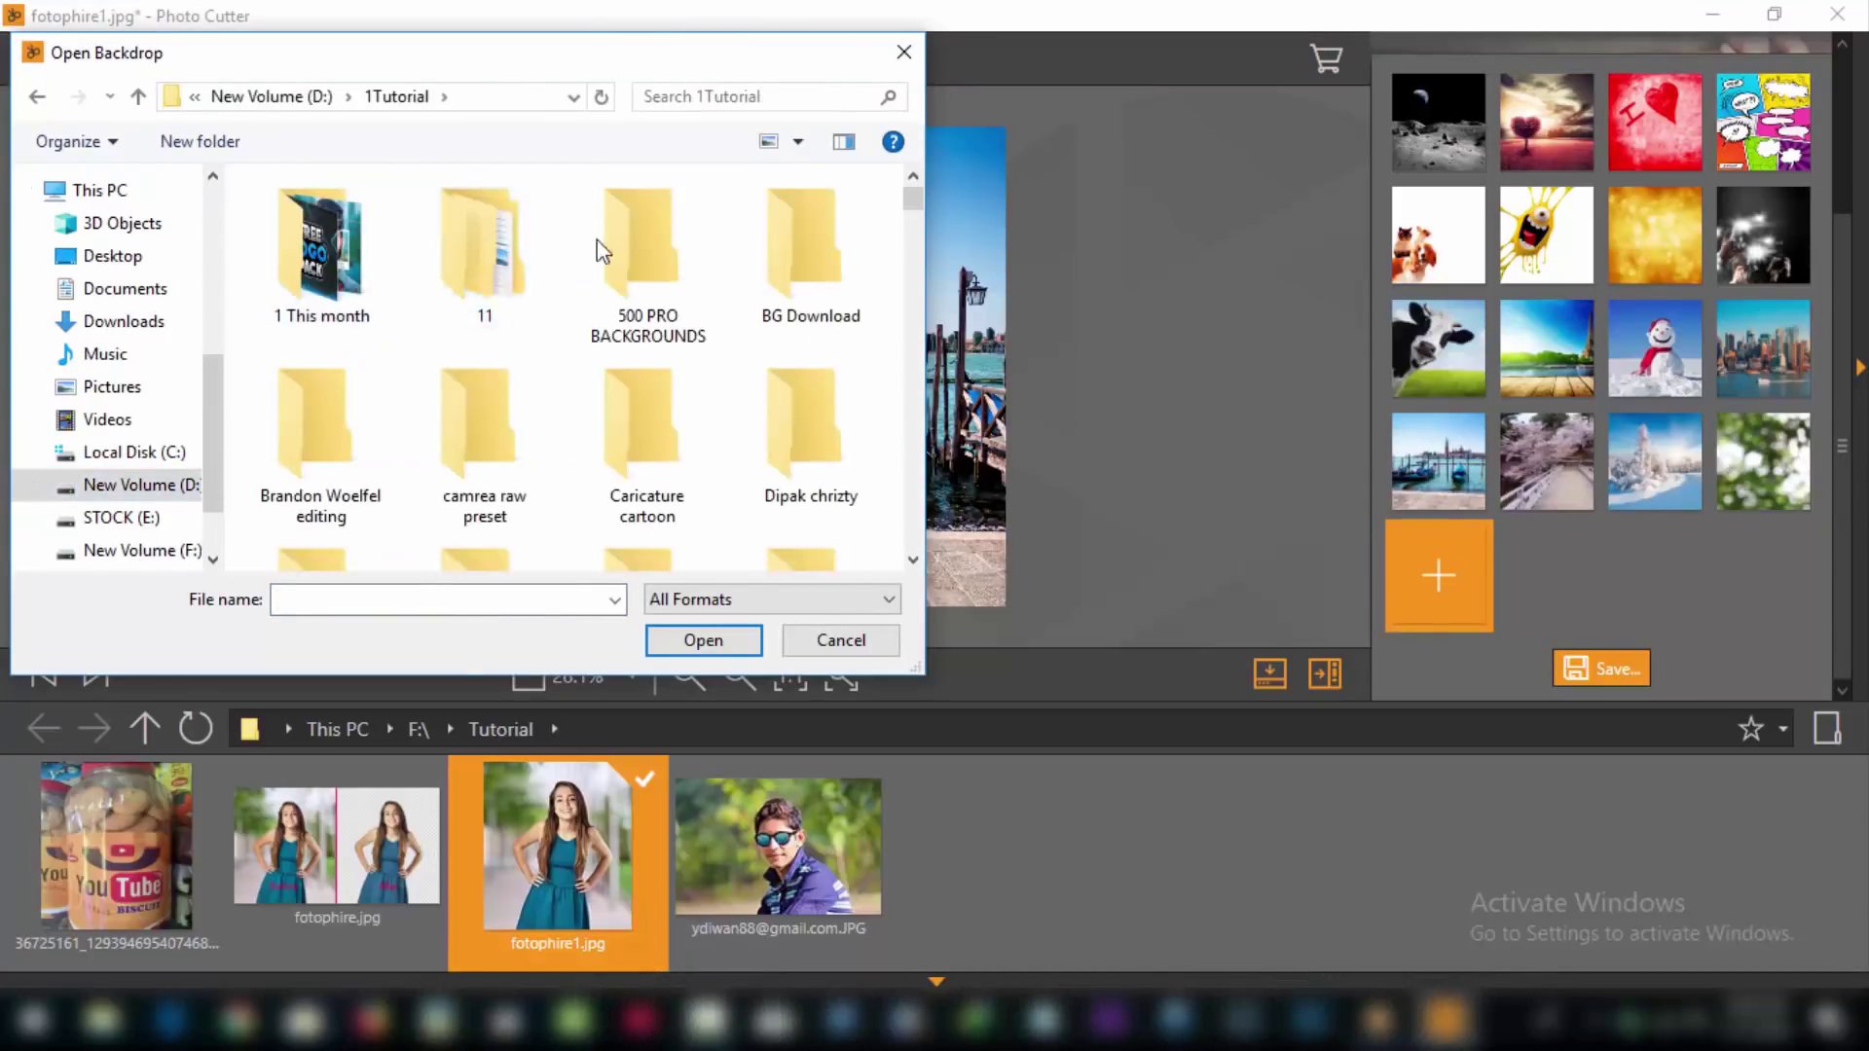
{"action": "double_click", "coordinate": [644, 249]}
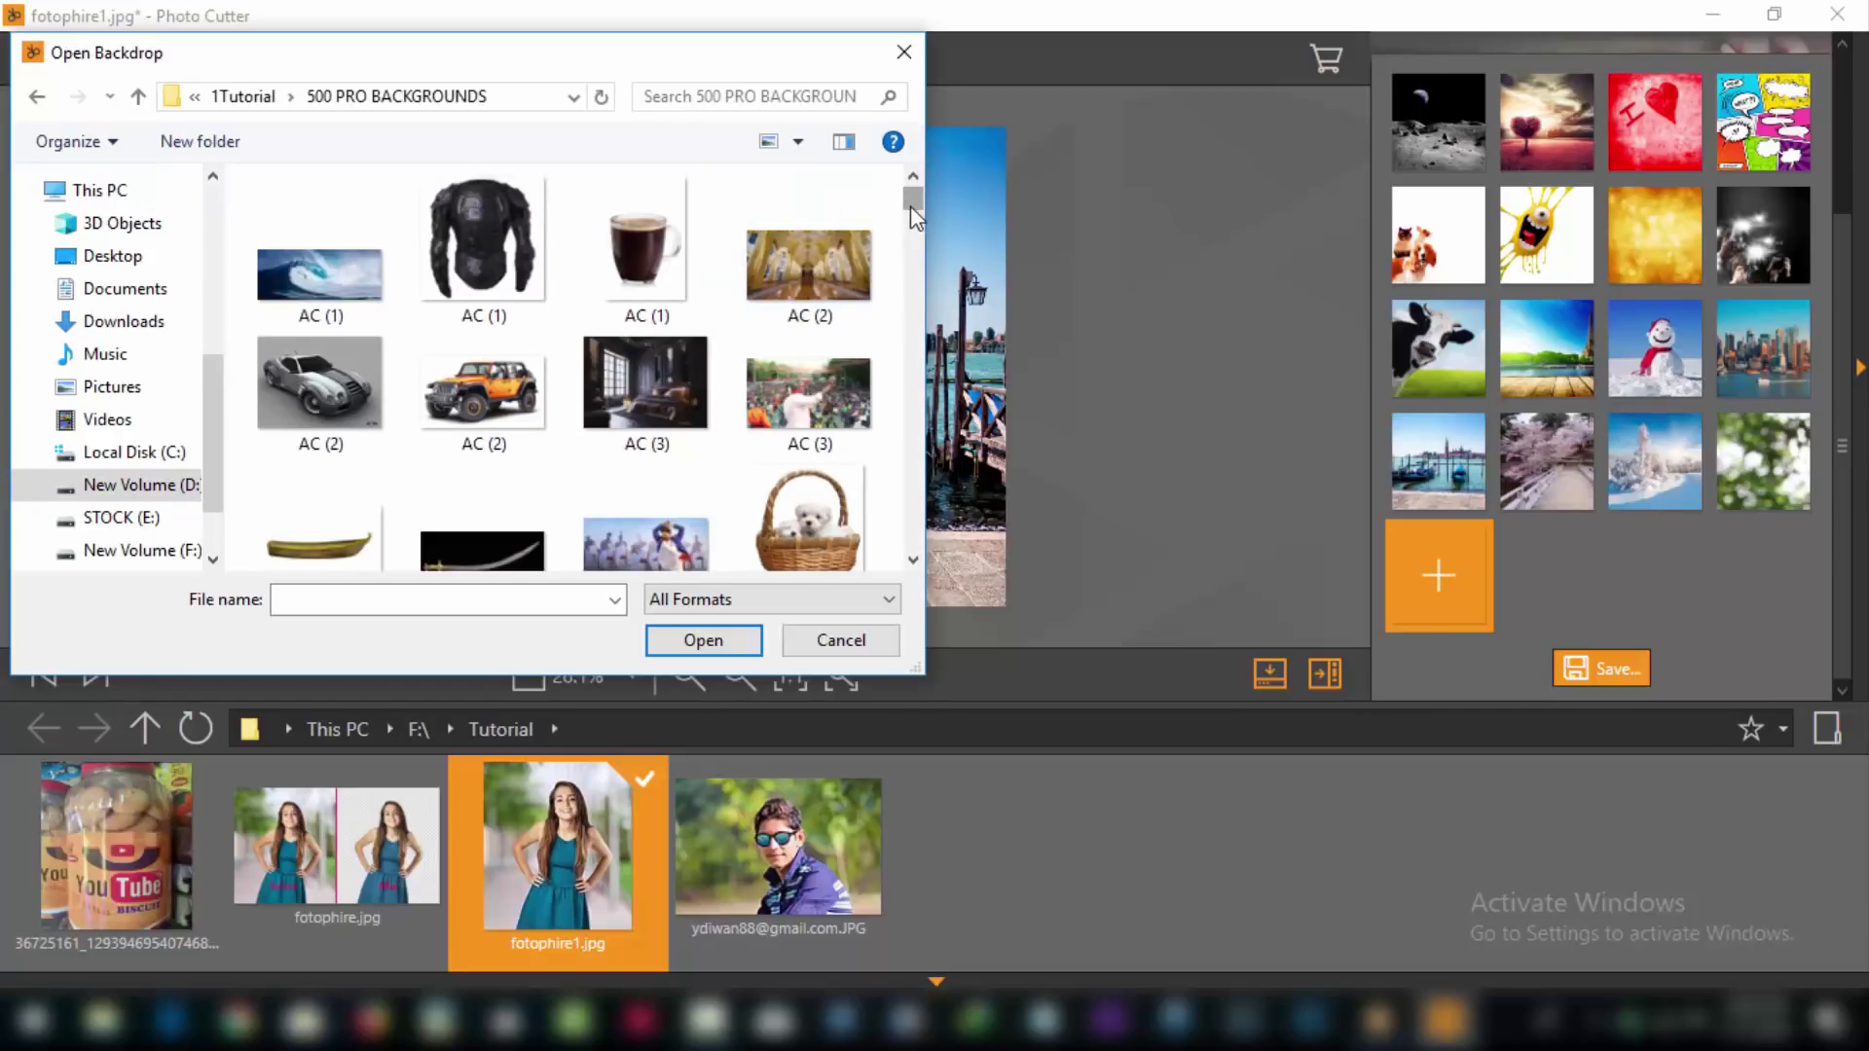
{"action": "left_click_drag", "start_coordinate": [911, 207], "coordinate": [911, 459]}
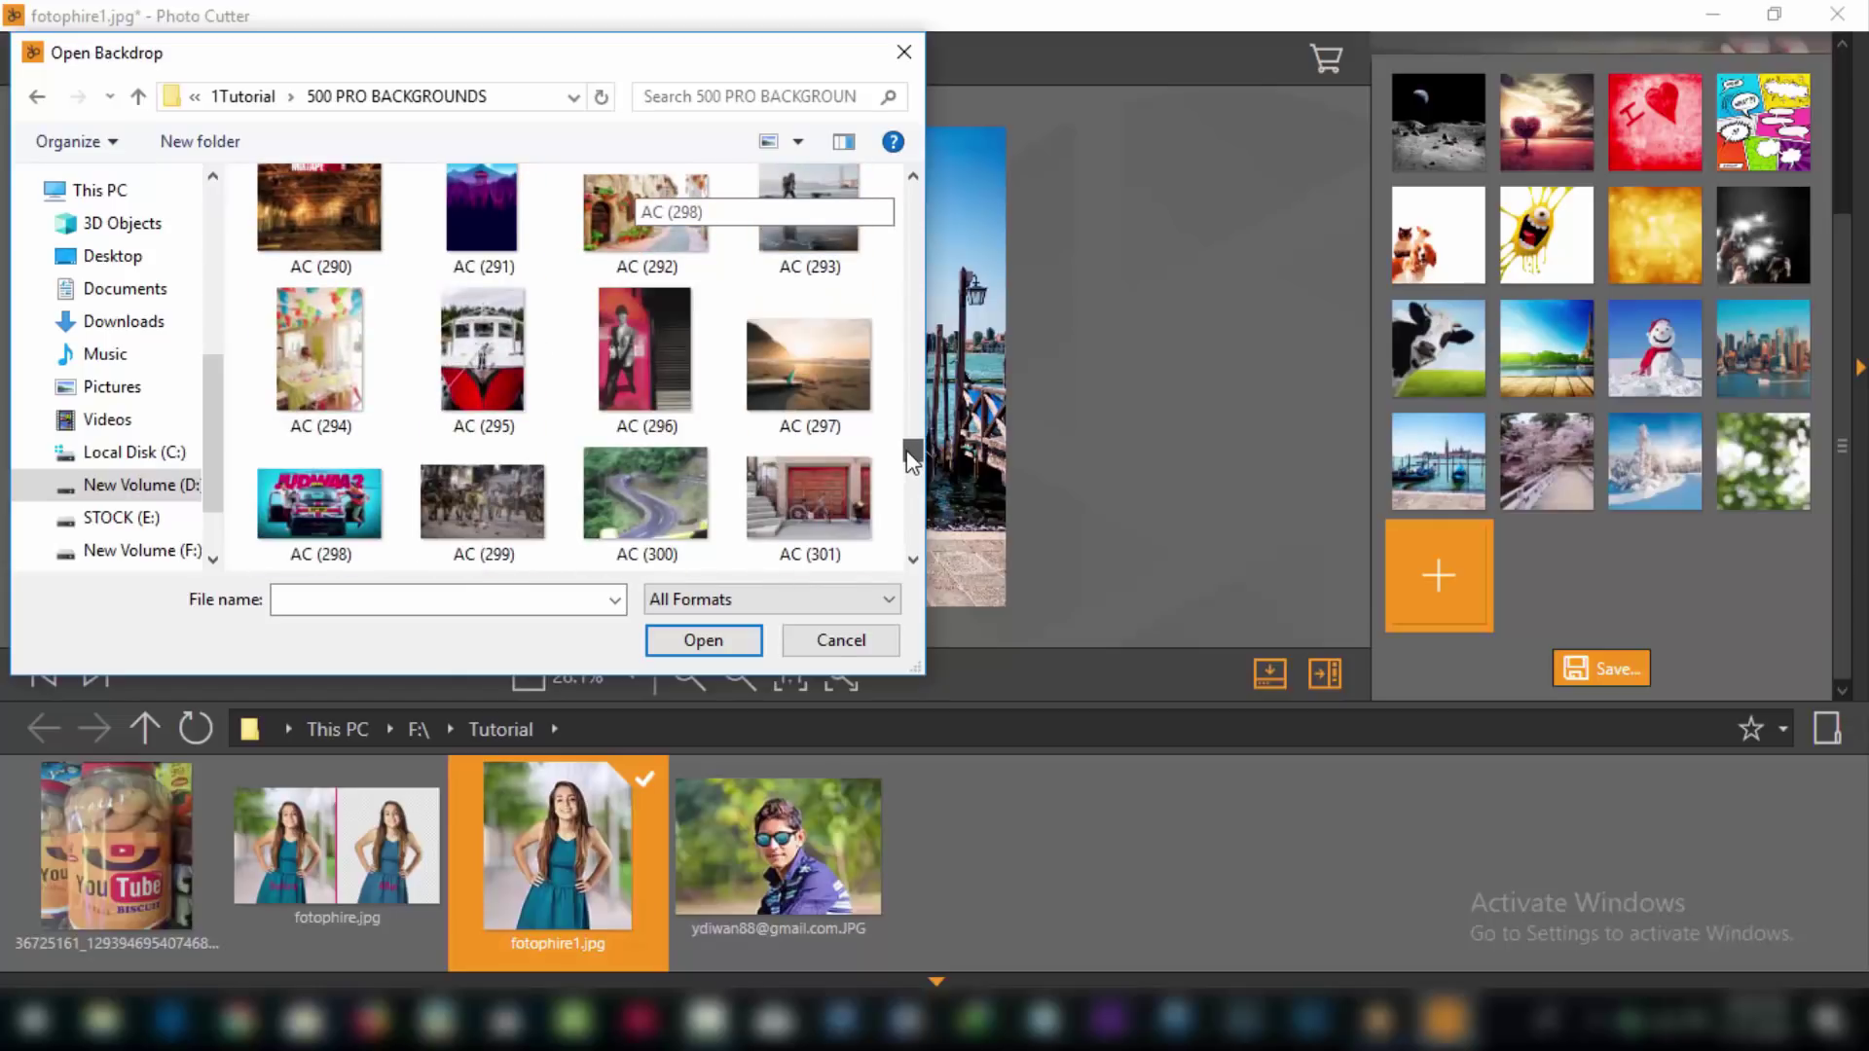
{"action": "scroll", "coordinate": [911, 459], "scroll_direction": "down", "scroll_amount": 2}
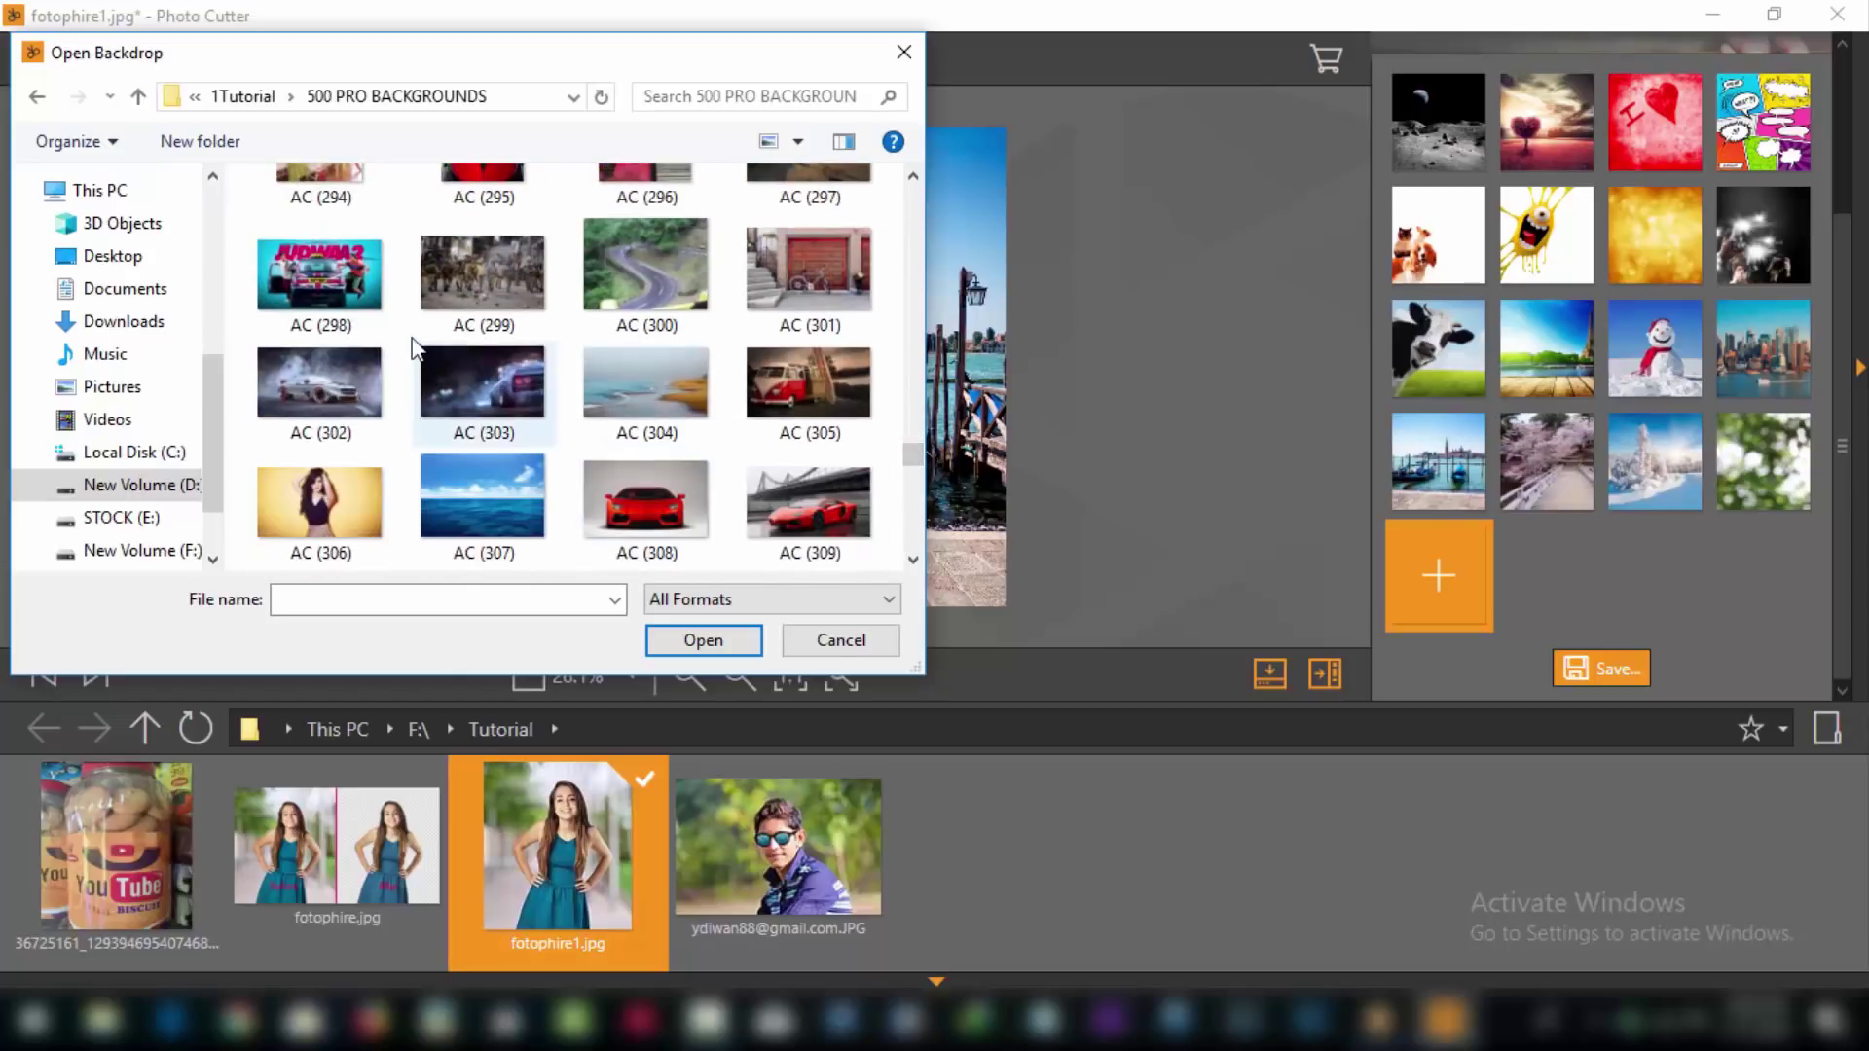
{"action": "left_click", "coordinate": [321, 273]}
{"action": "left_click", "coordinate": [319, 185]}
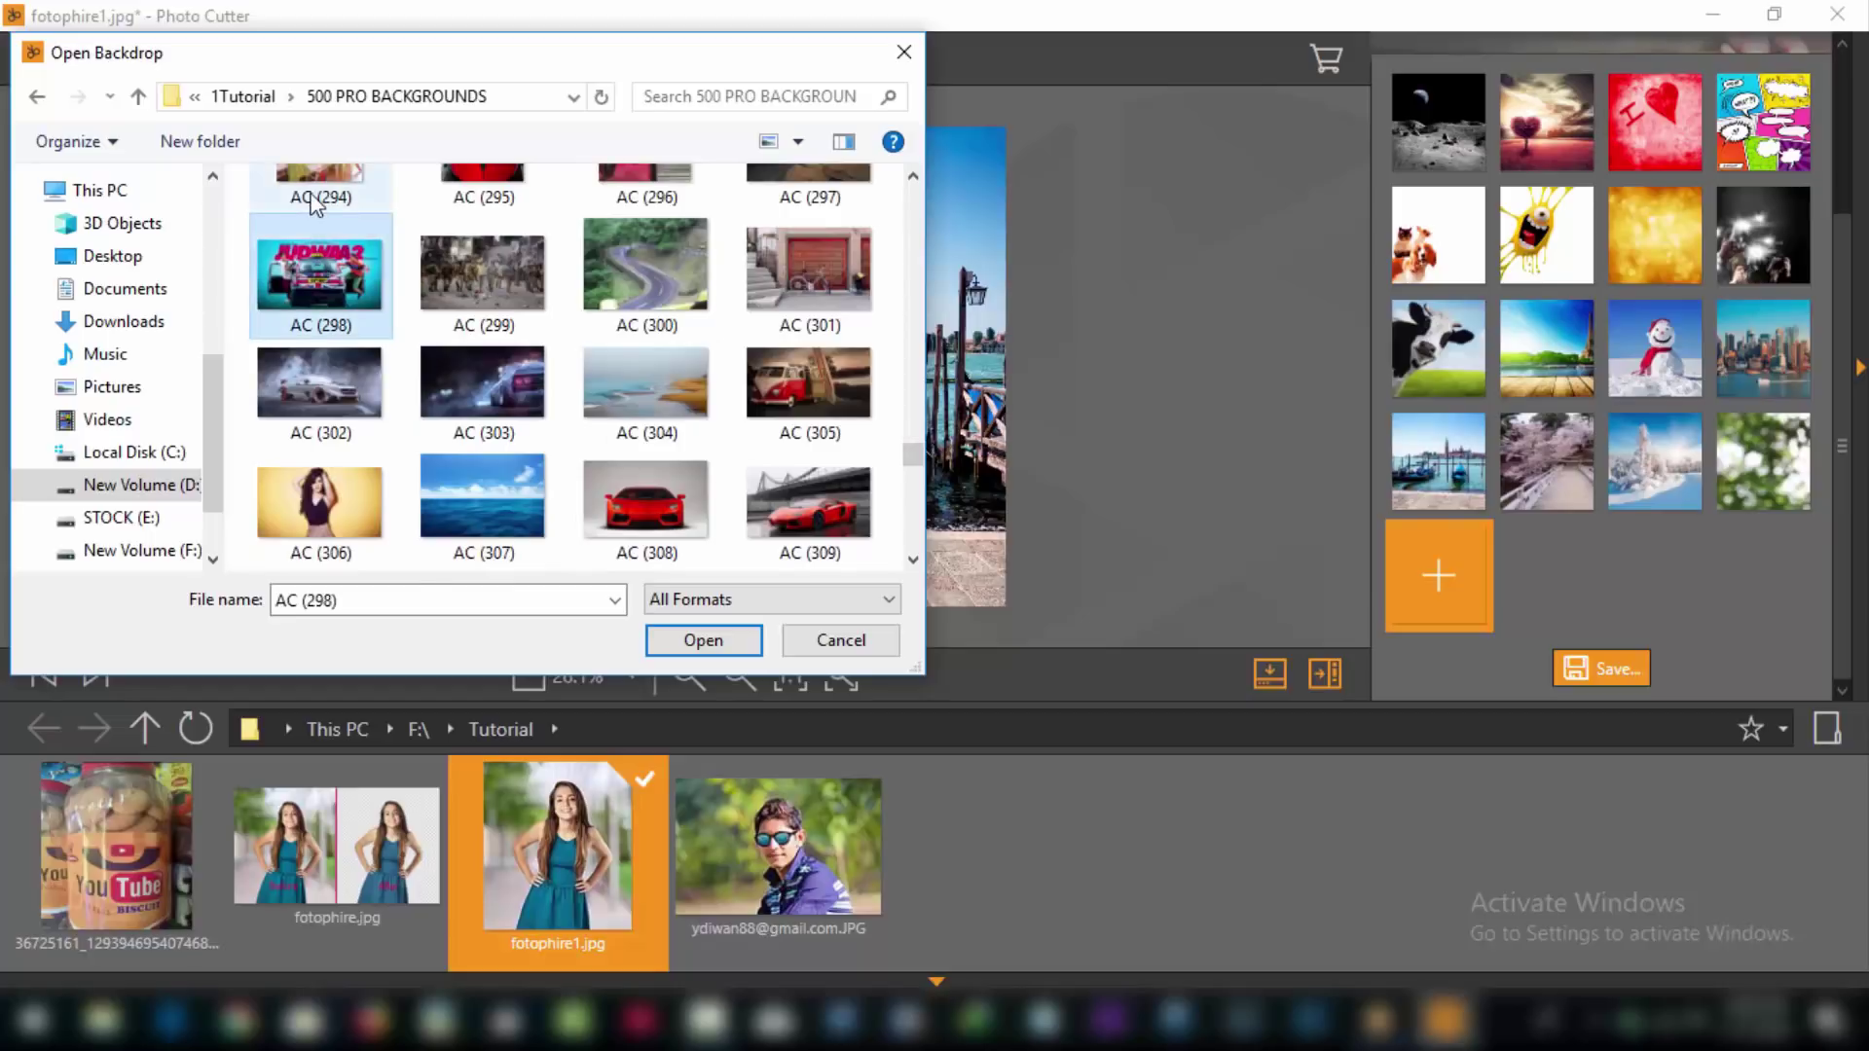
{"action": "left_click", "coordinate": [756, 639]}
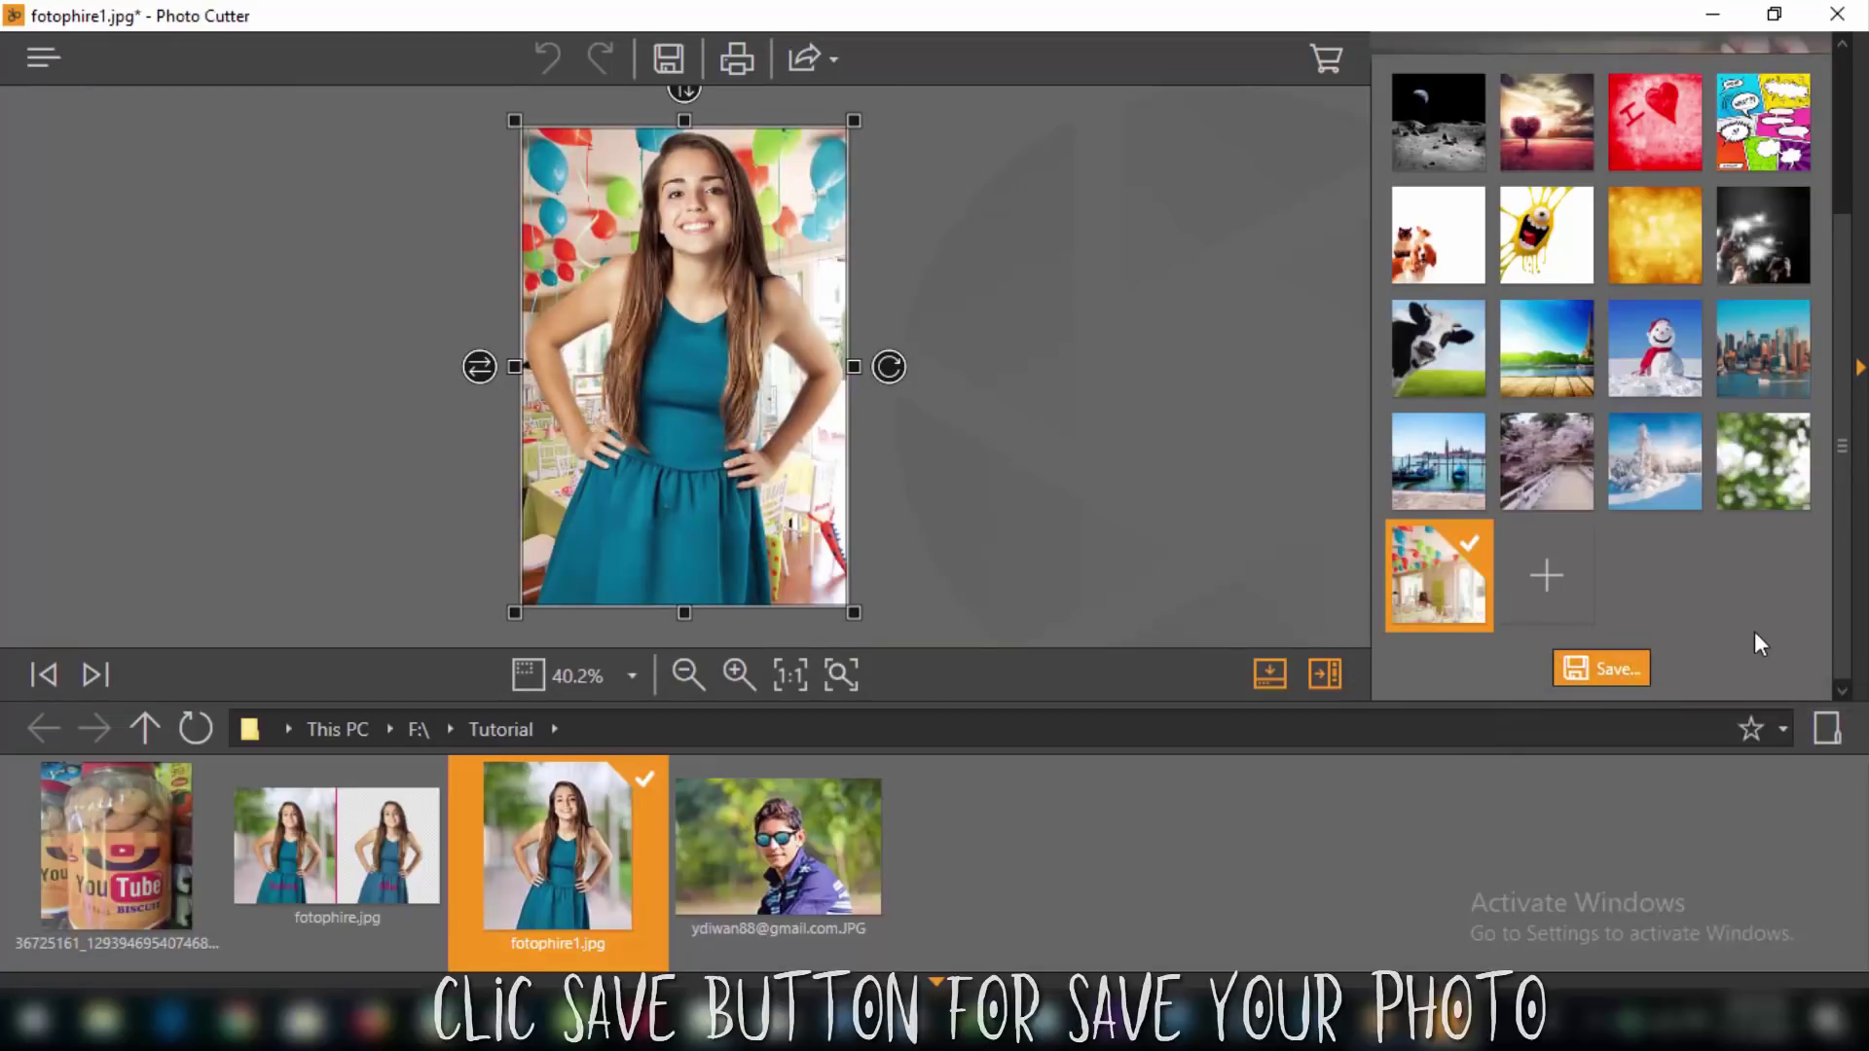
Save the montage in trial mode as the JPG image fotophire1_Wondershare on New Volume (D:)
{"action": "left_click", "coordinate": [1616, 670]}
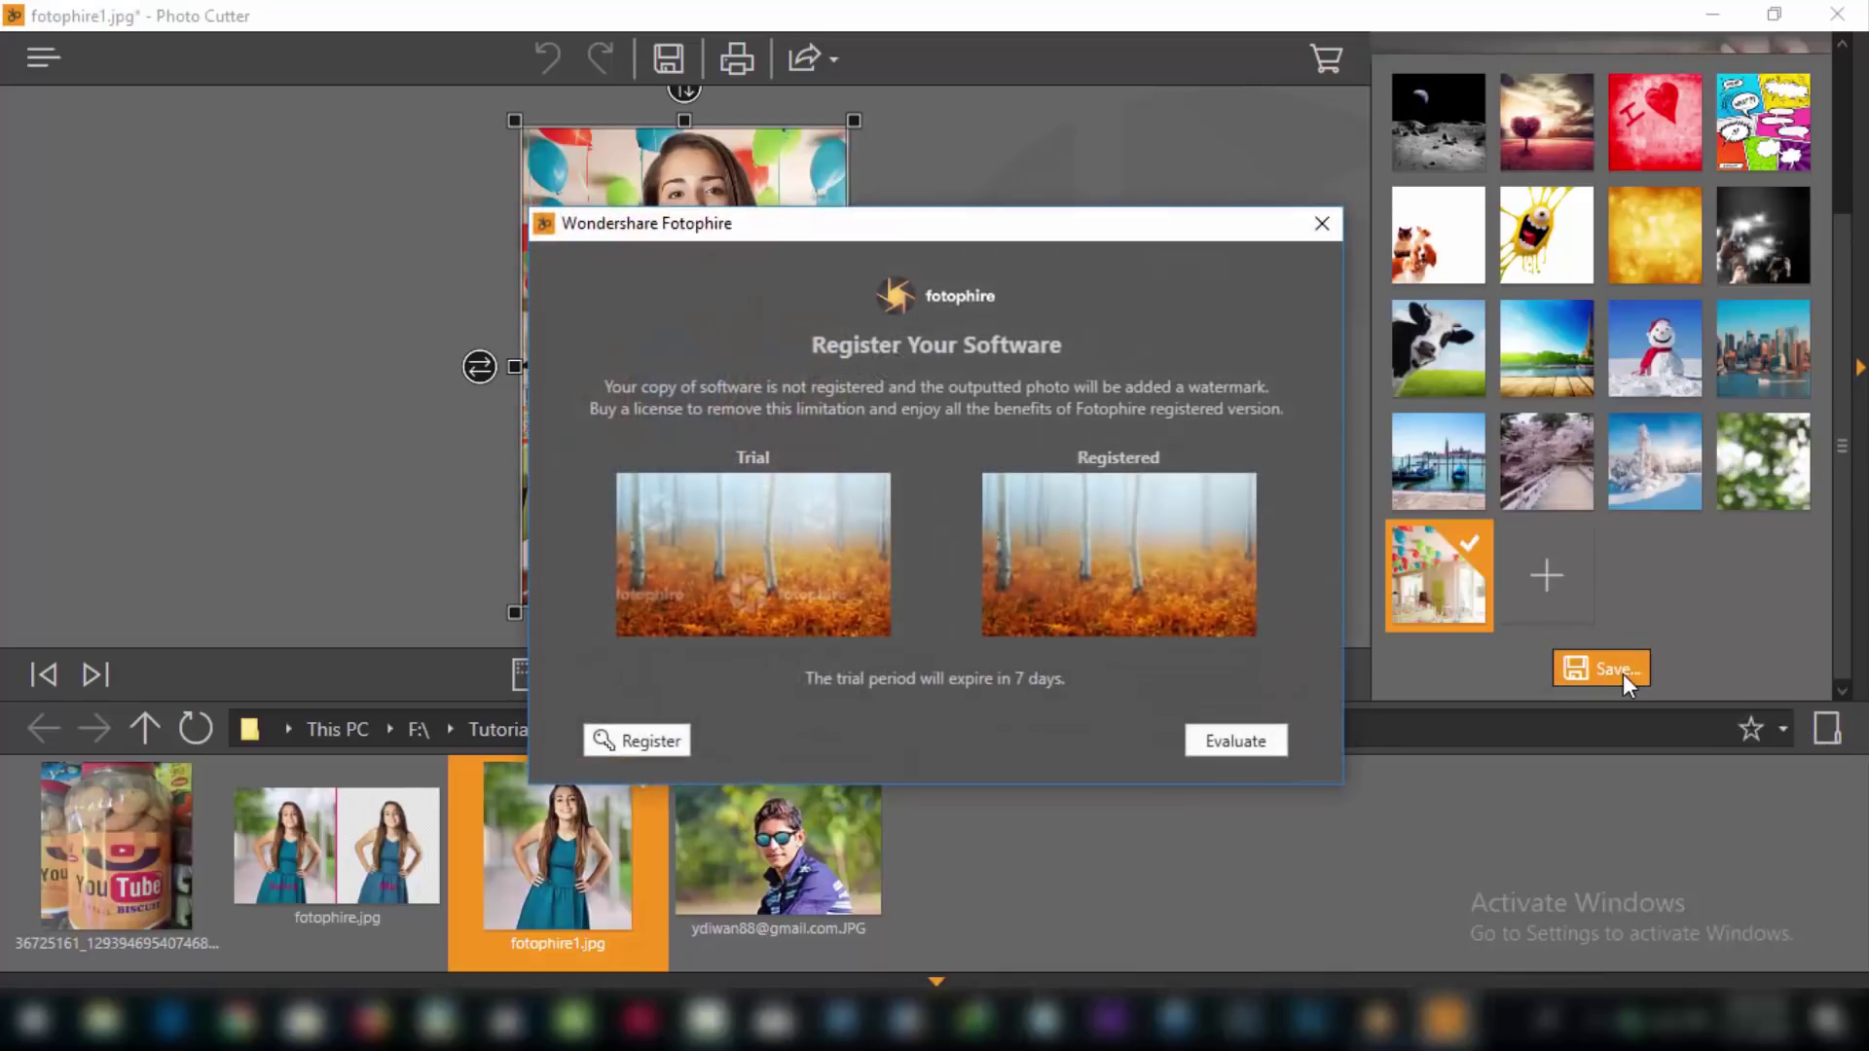
{"action": "left_click", "coordinate": [1207, 738]}
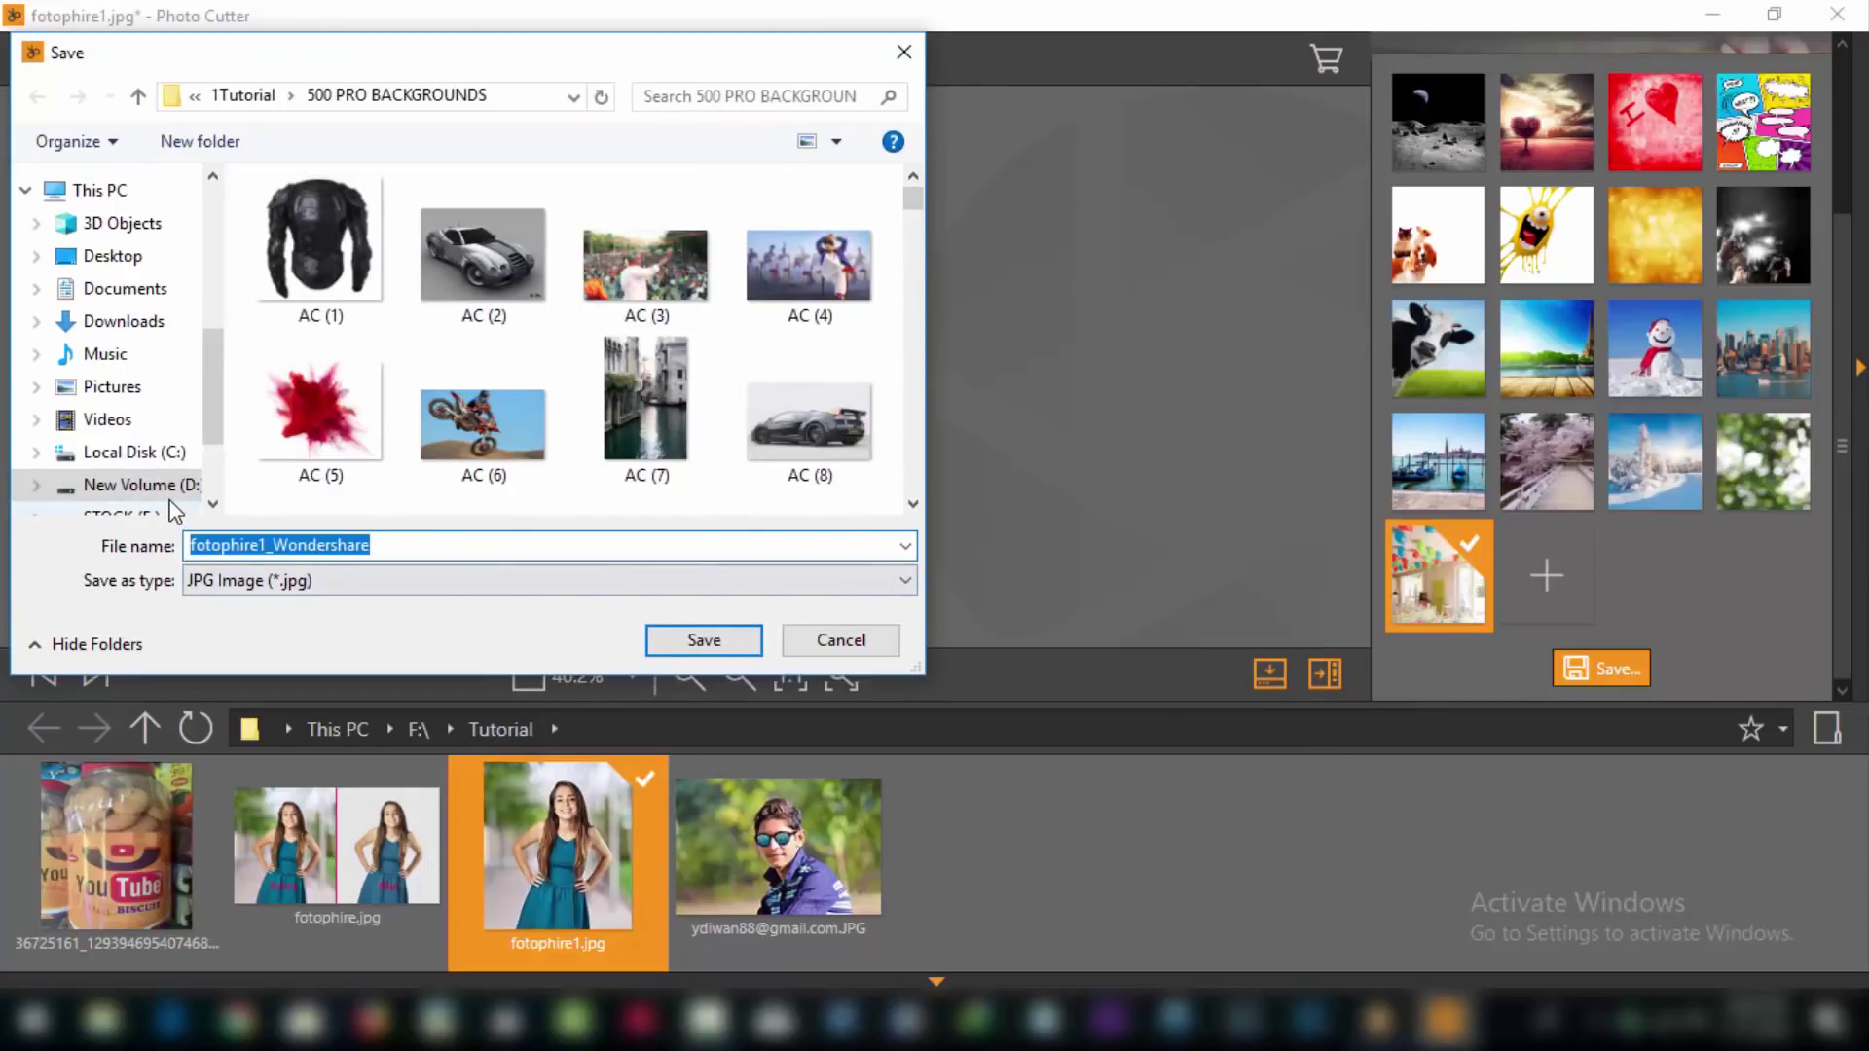
{"action": "left_click", "coordinate": [136, 485]}
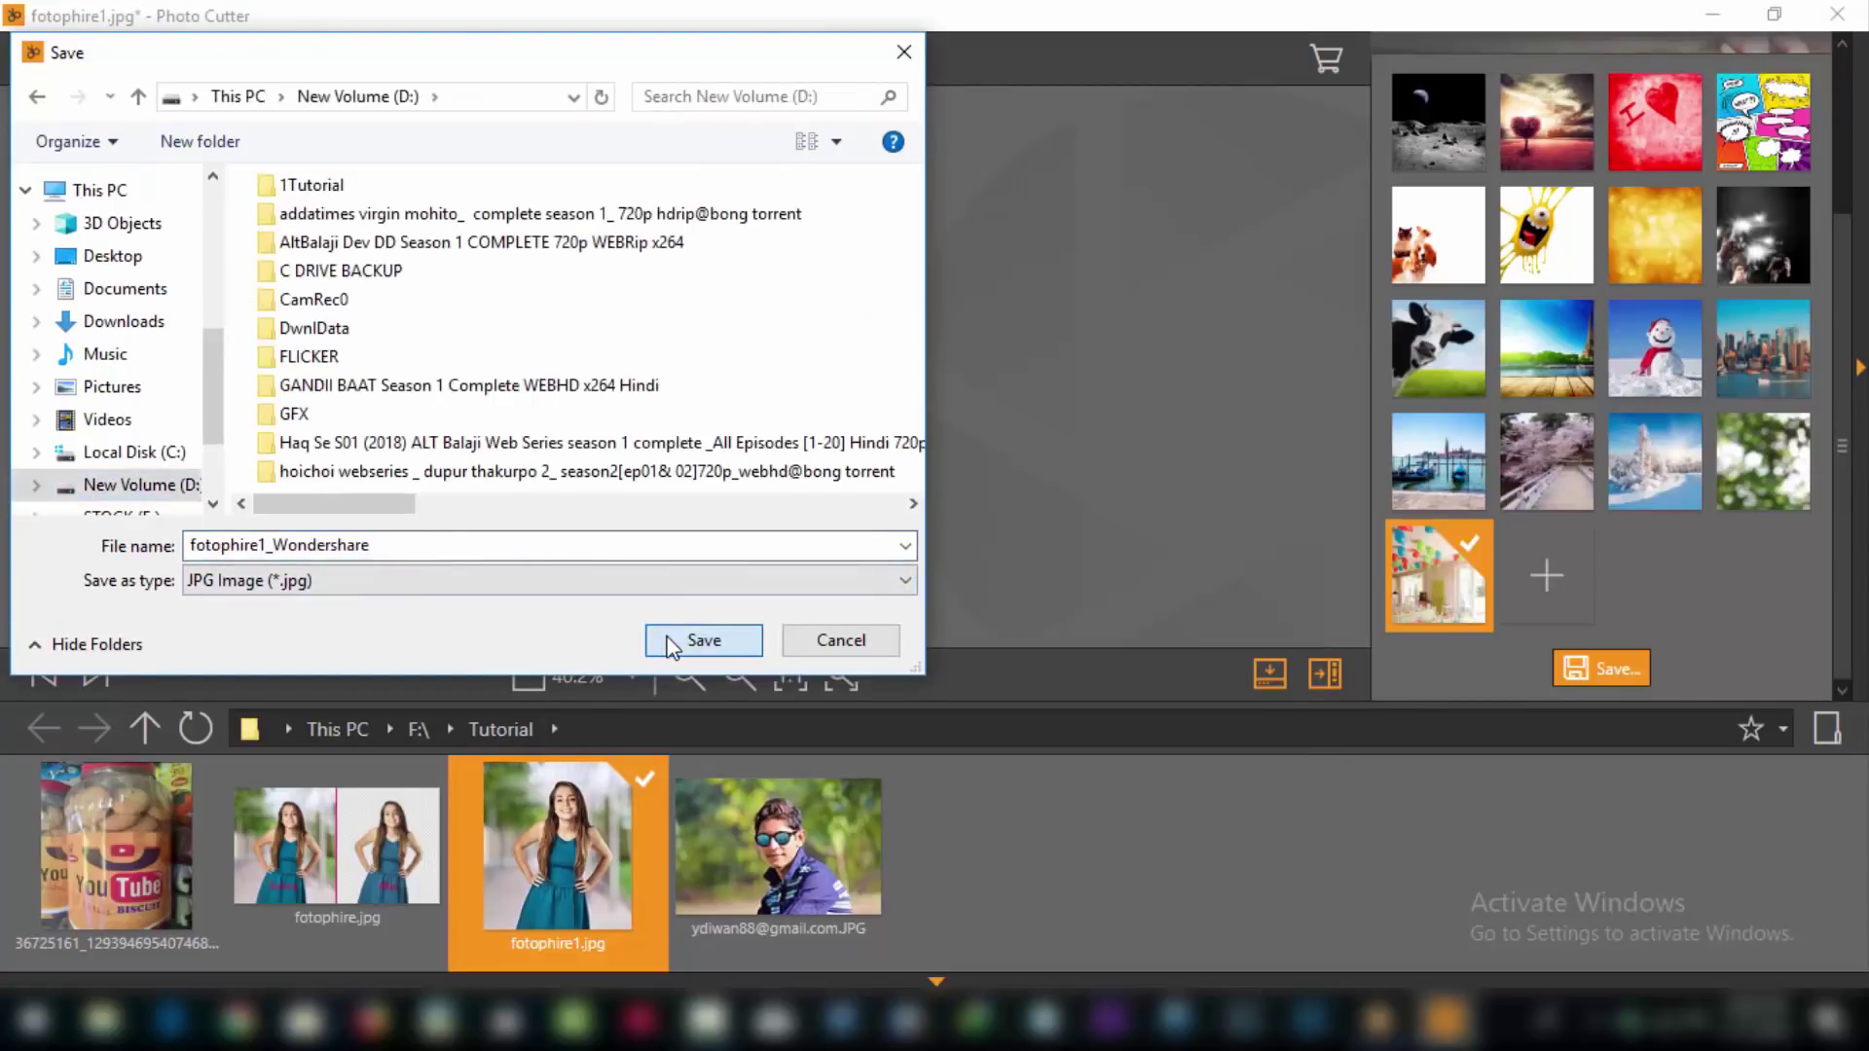
{"action": "left_click", "coordinate": [671, 642]}
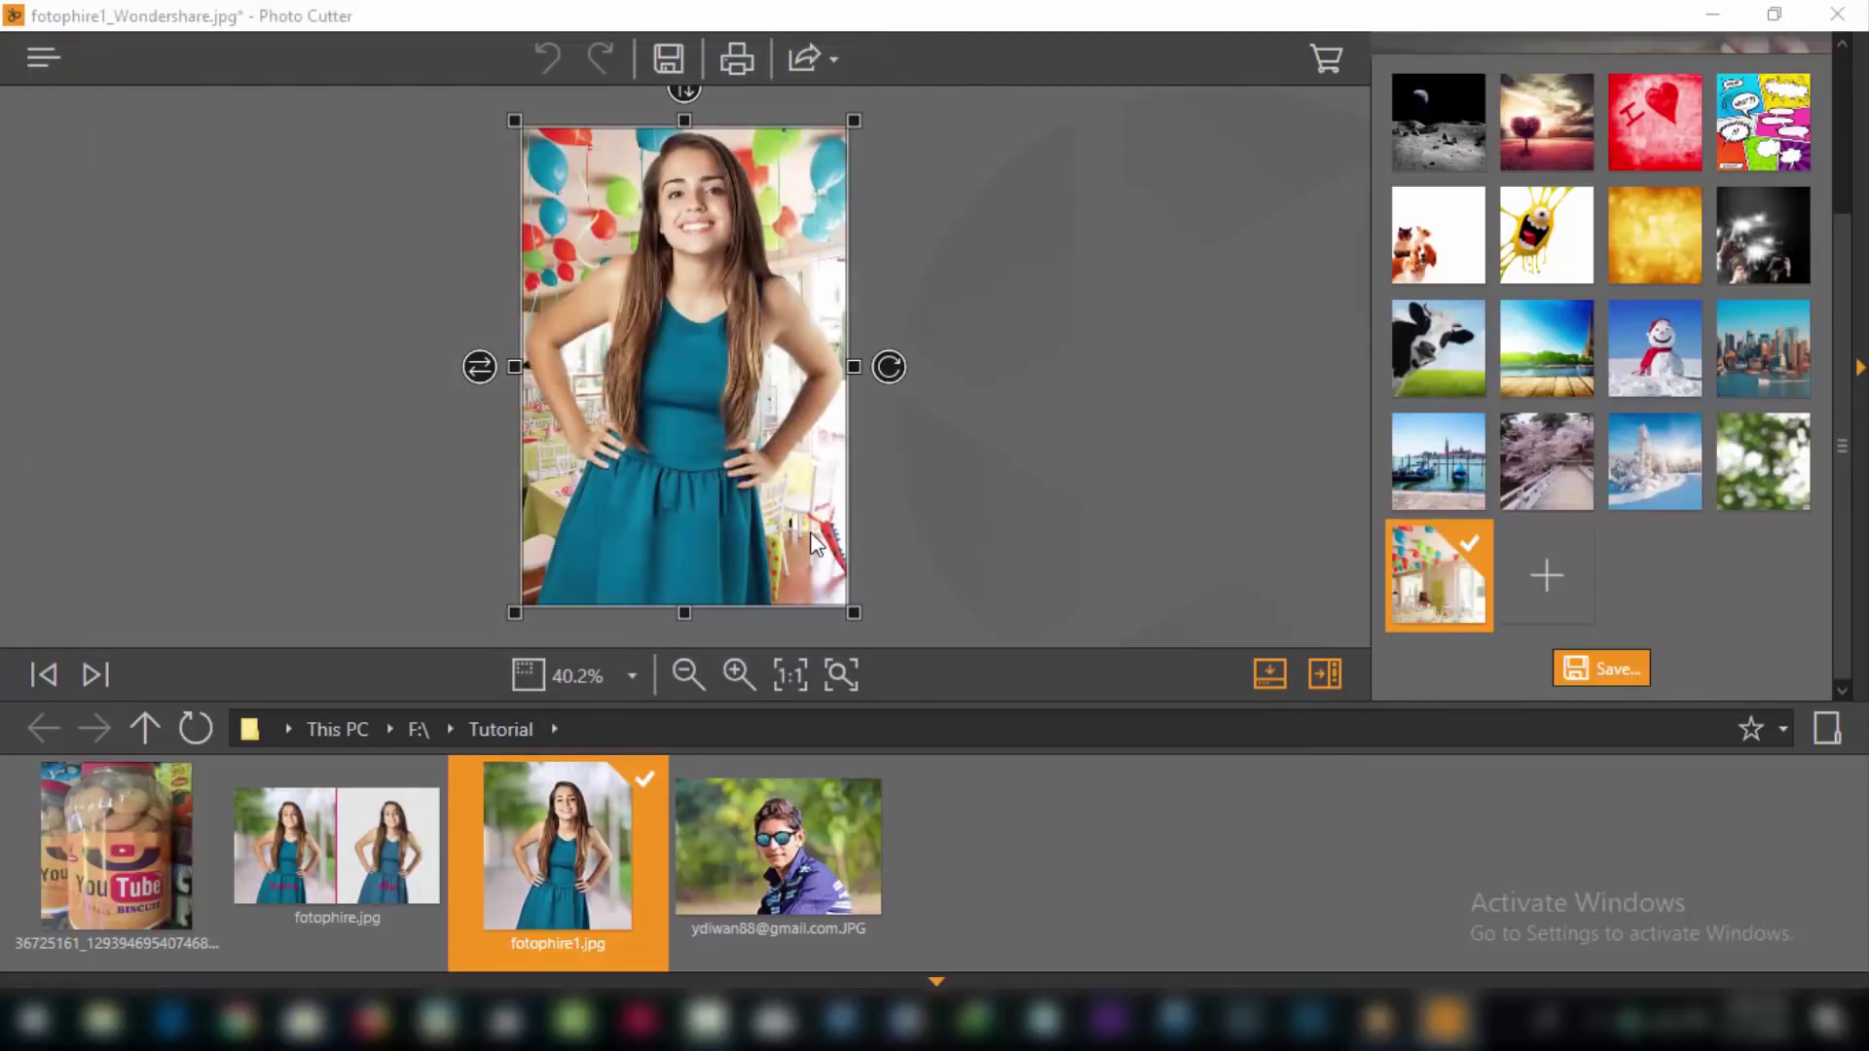
Save the finished montage and minimize the Photo Cutter window
{"action": "key", "text": "ctrl+s"}
{"action": "left_click", "coordinate": [990, 769]}
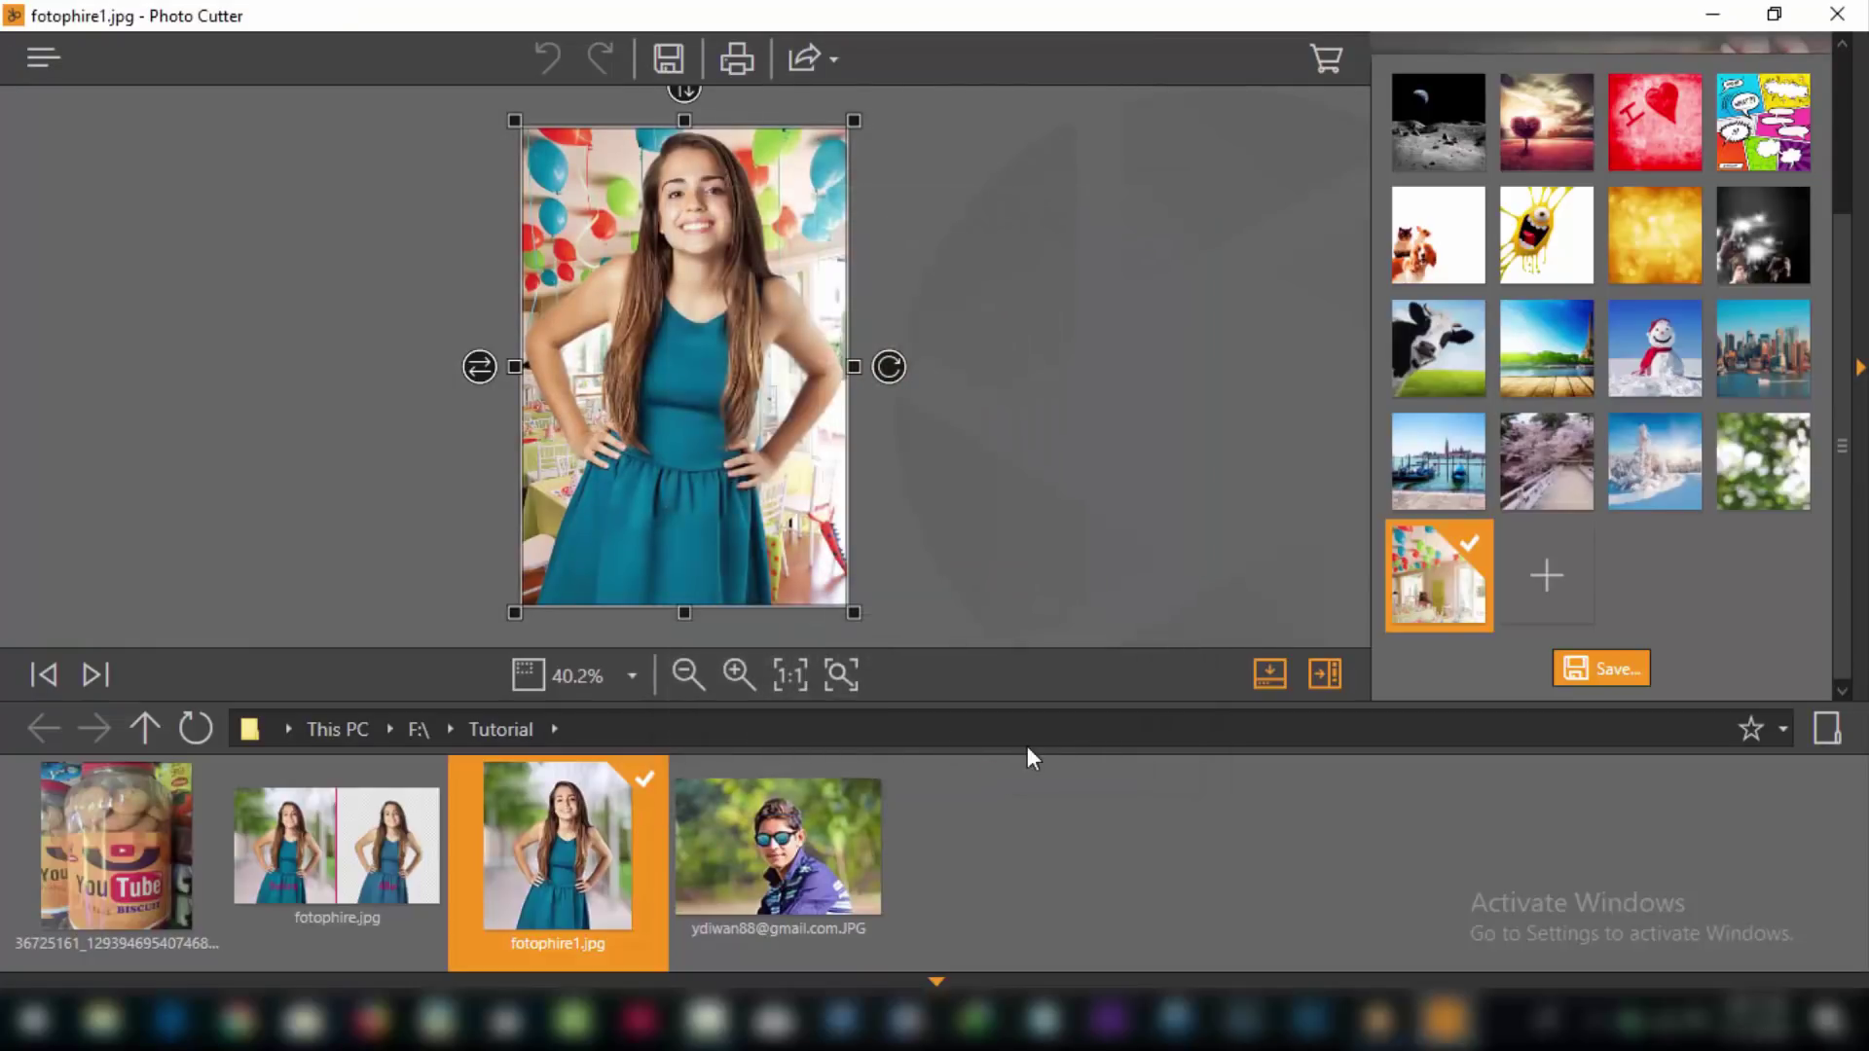
{"action": "left_click", "coordinate": [1708, 14]}
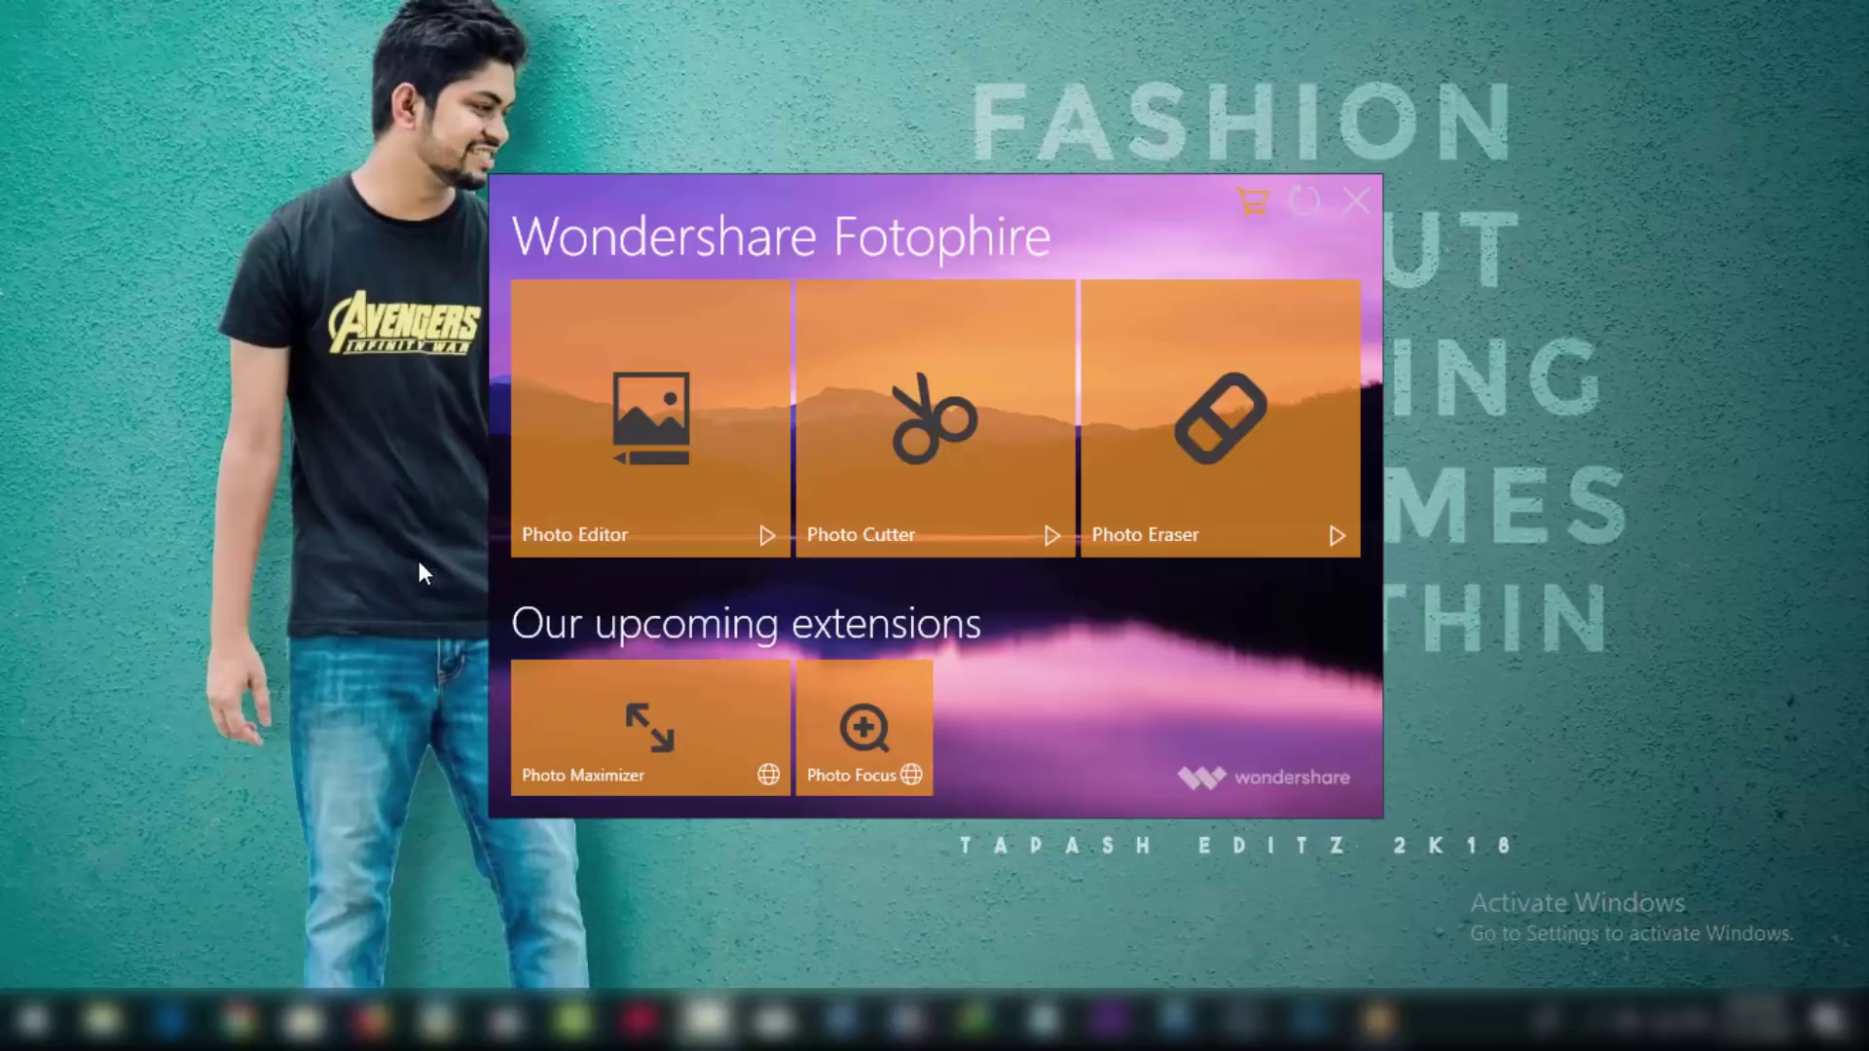
Launch Fotophire Photo Editor and open the portrait of the boy in sunglasses from the Tutorial folder on New Volume (F:)
{"action": "left_click", "coordinate": [602, 435]}
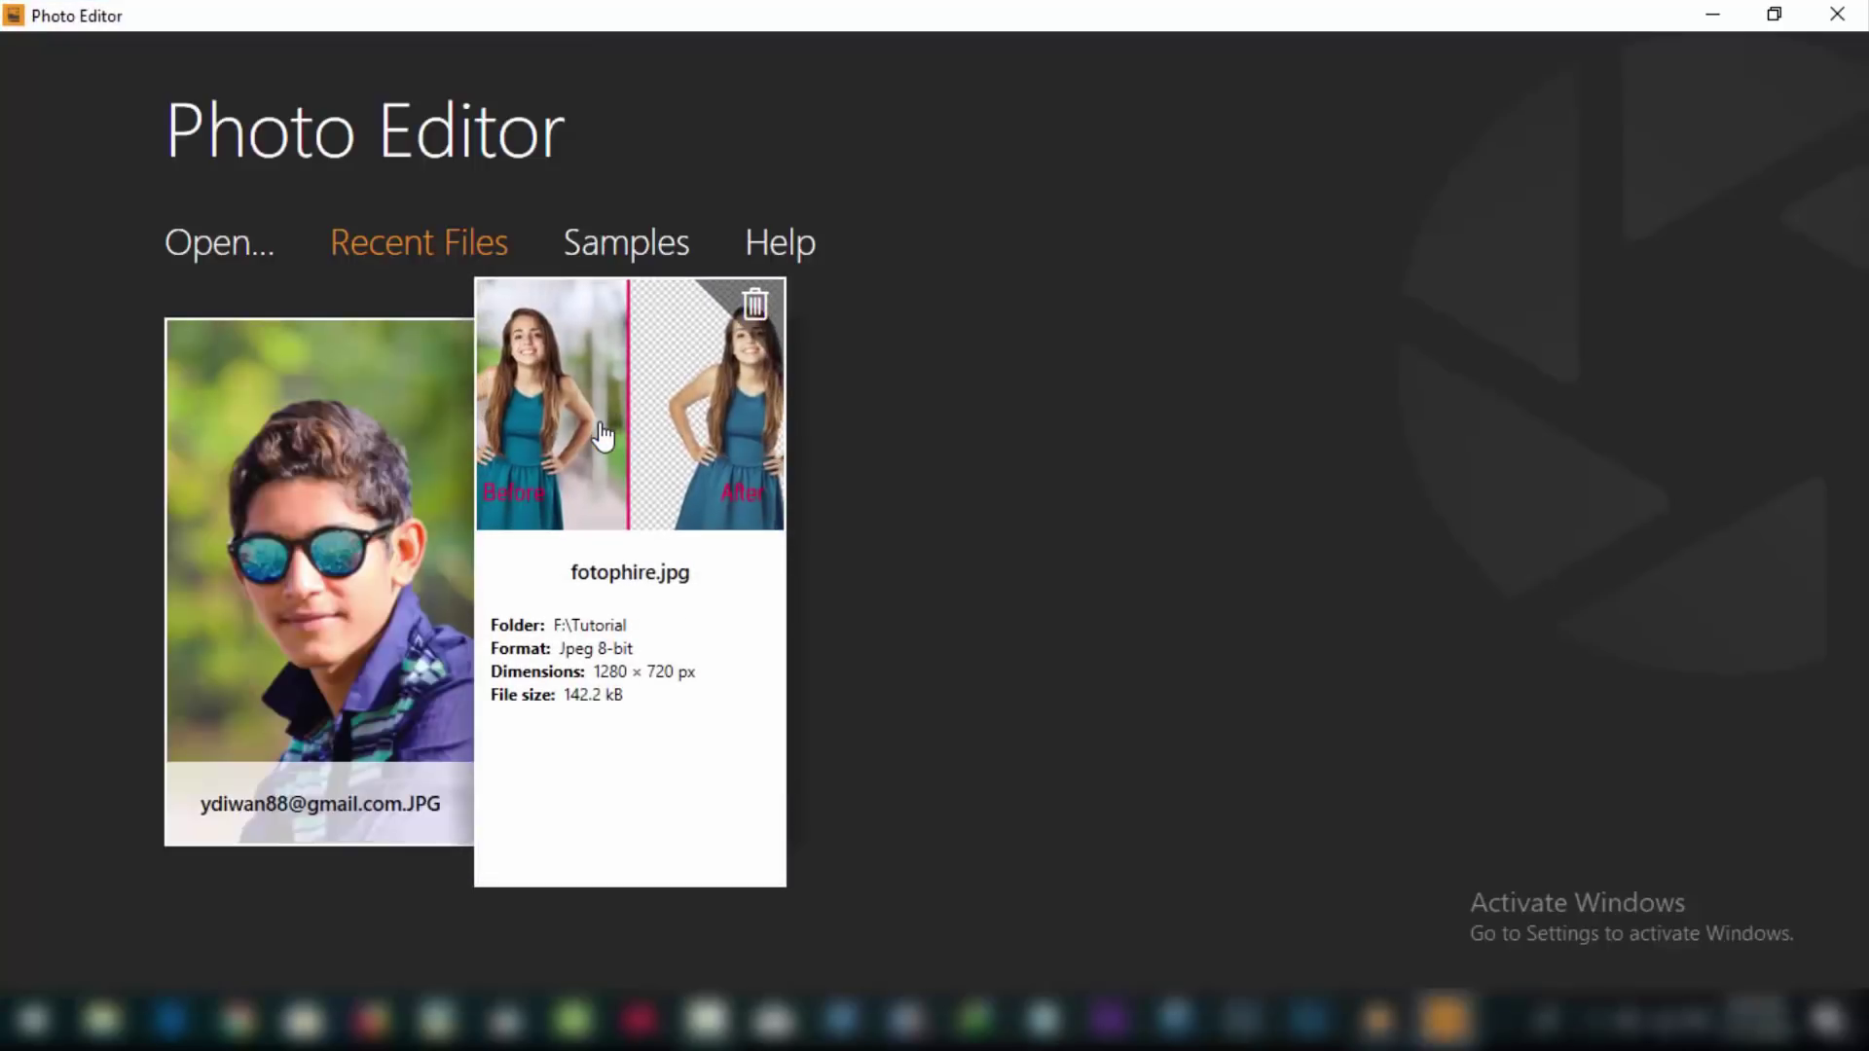
{"action": "mouse_move", "coordinate": [375, 501]}
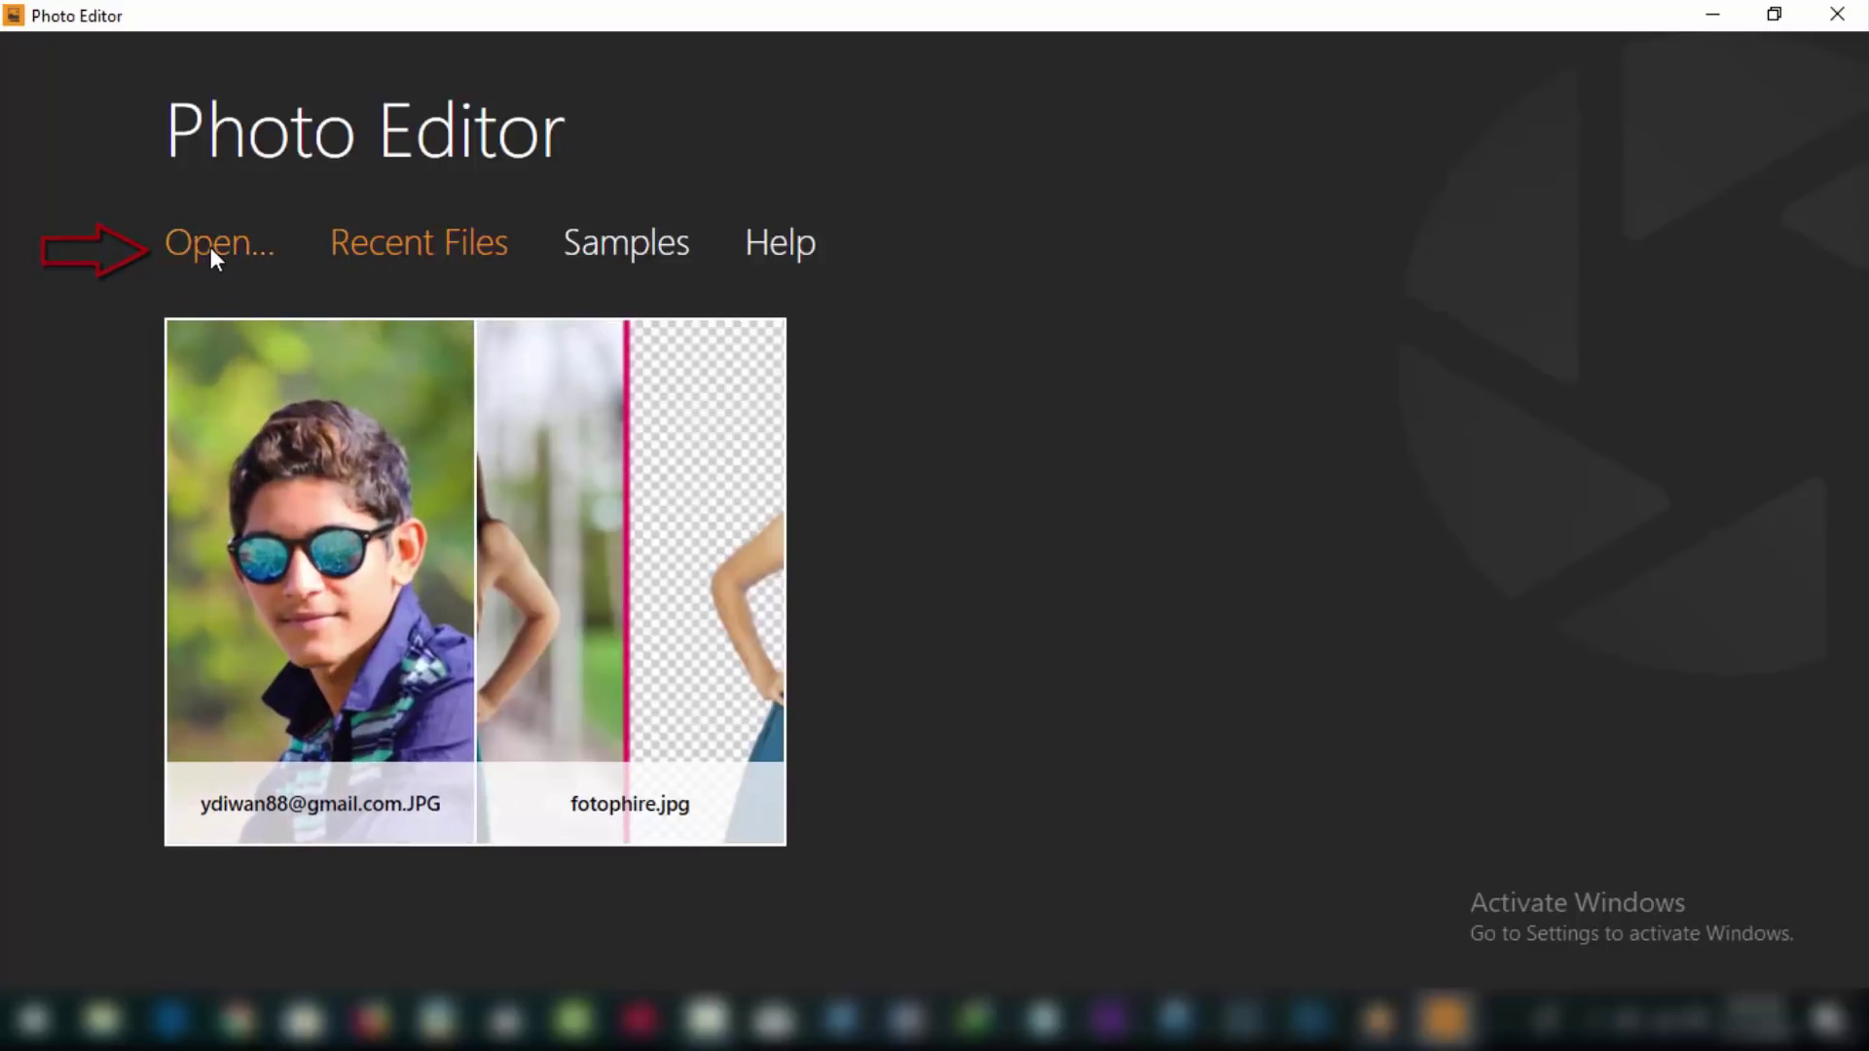
{"action": "left_click", "coordinate": [212, 249]}
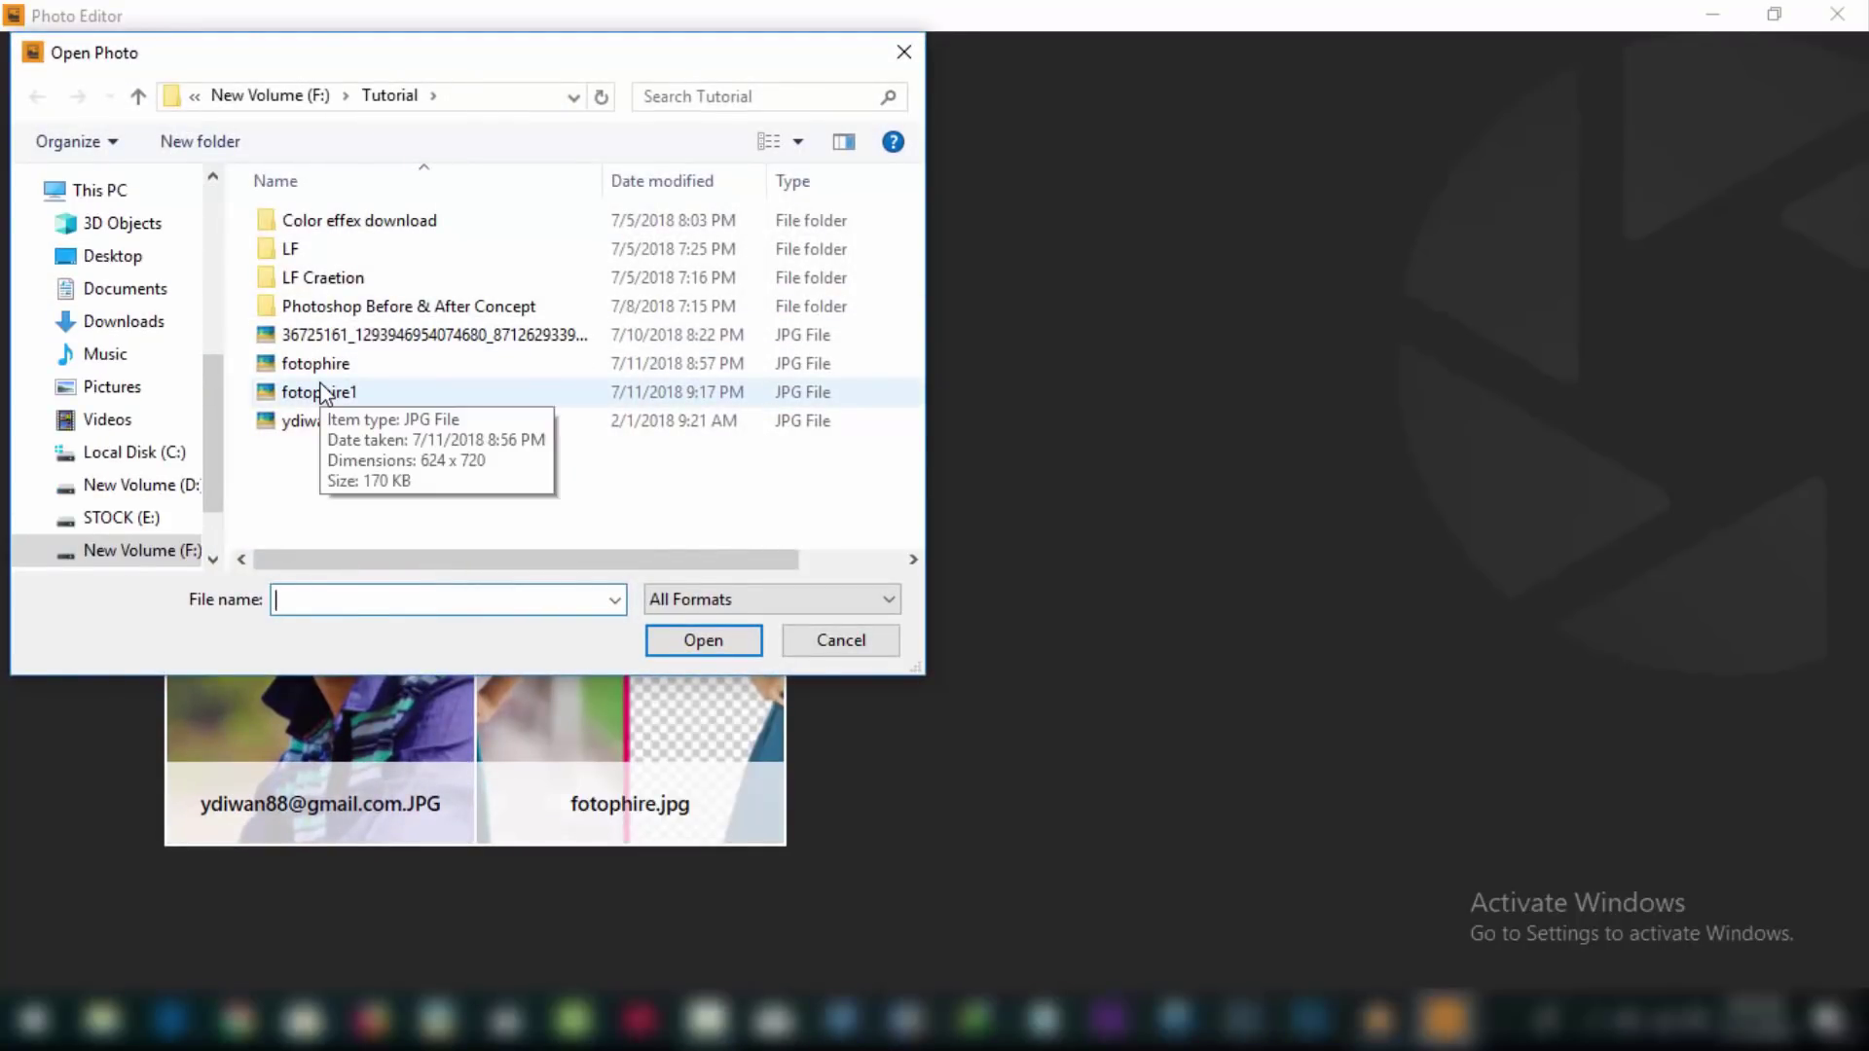
{"action": "left_click", "coordinate": [297, 428]}
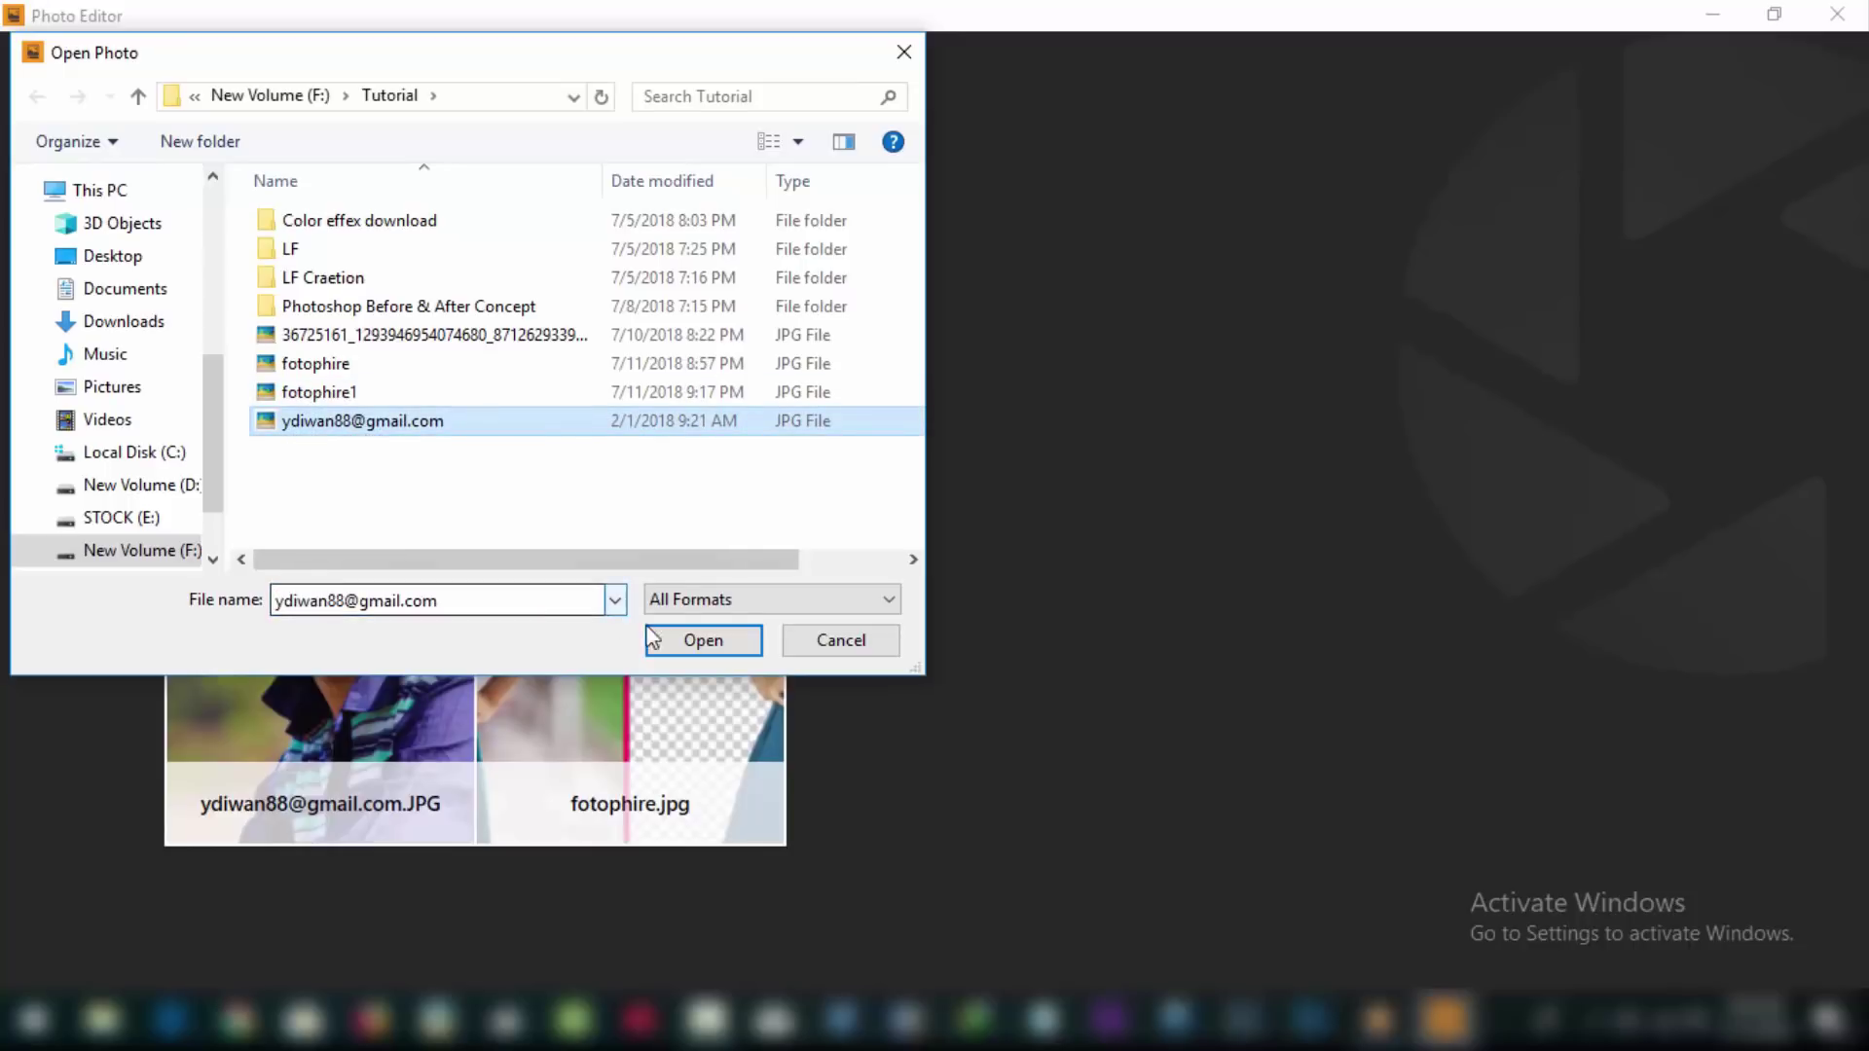
{"action": "left_click", "coordinate": [677, 642]}
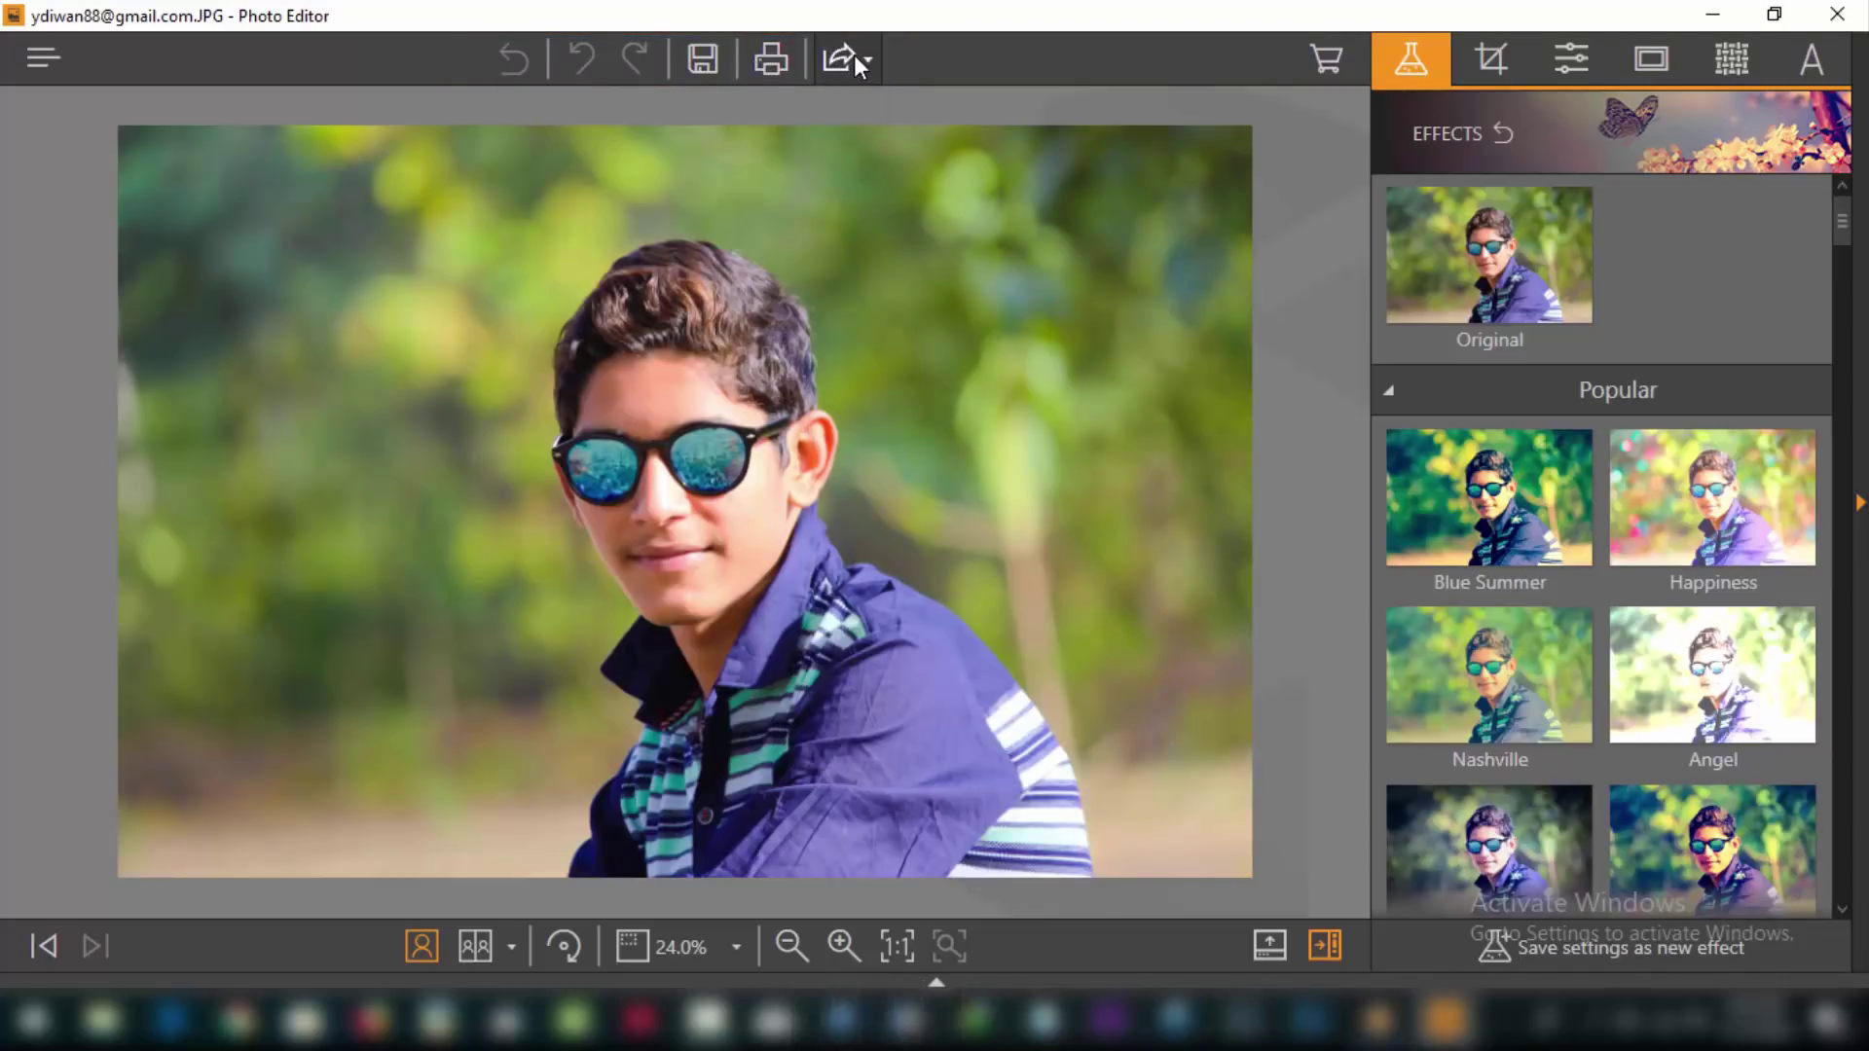
Examine the portrait in the before/after comparison and in the single view, trying different zoom levels
{"action": "left_click", "coordinate": [477, 946]}
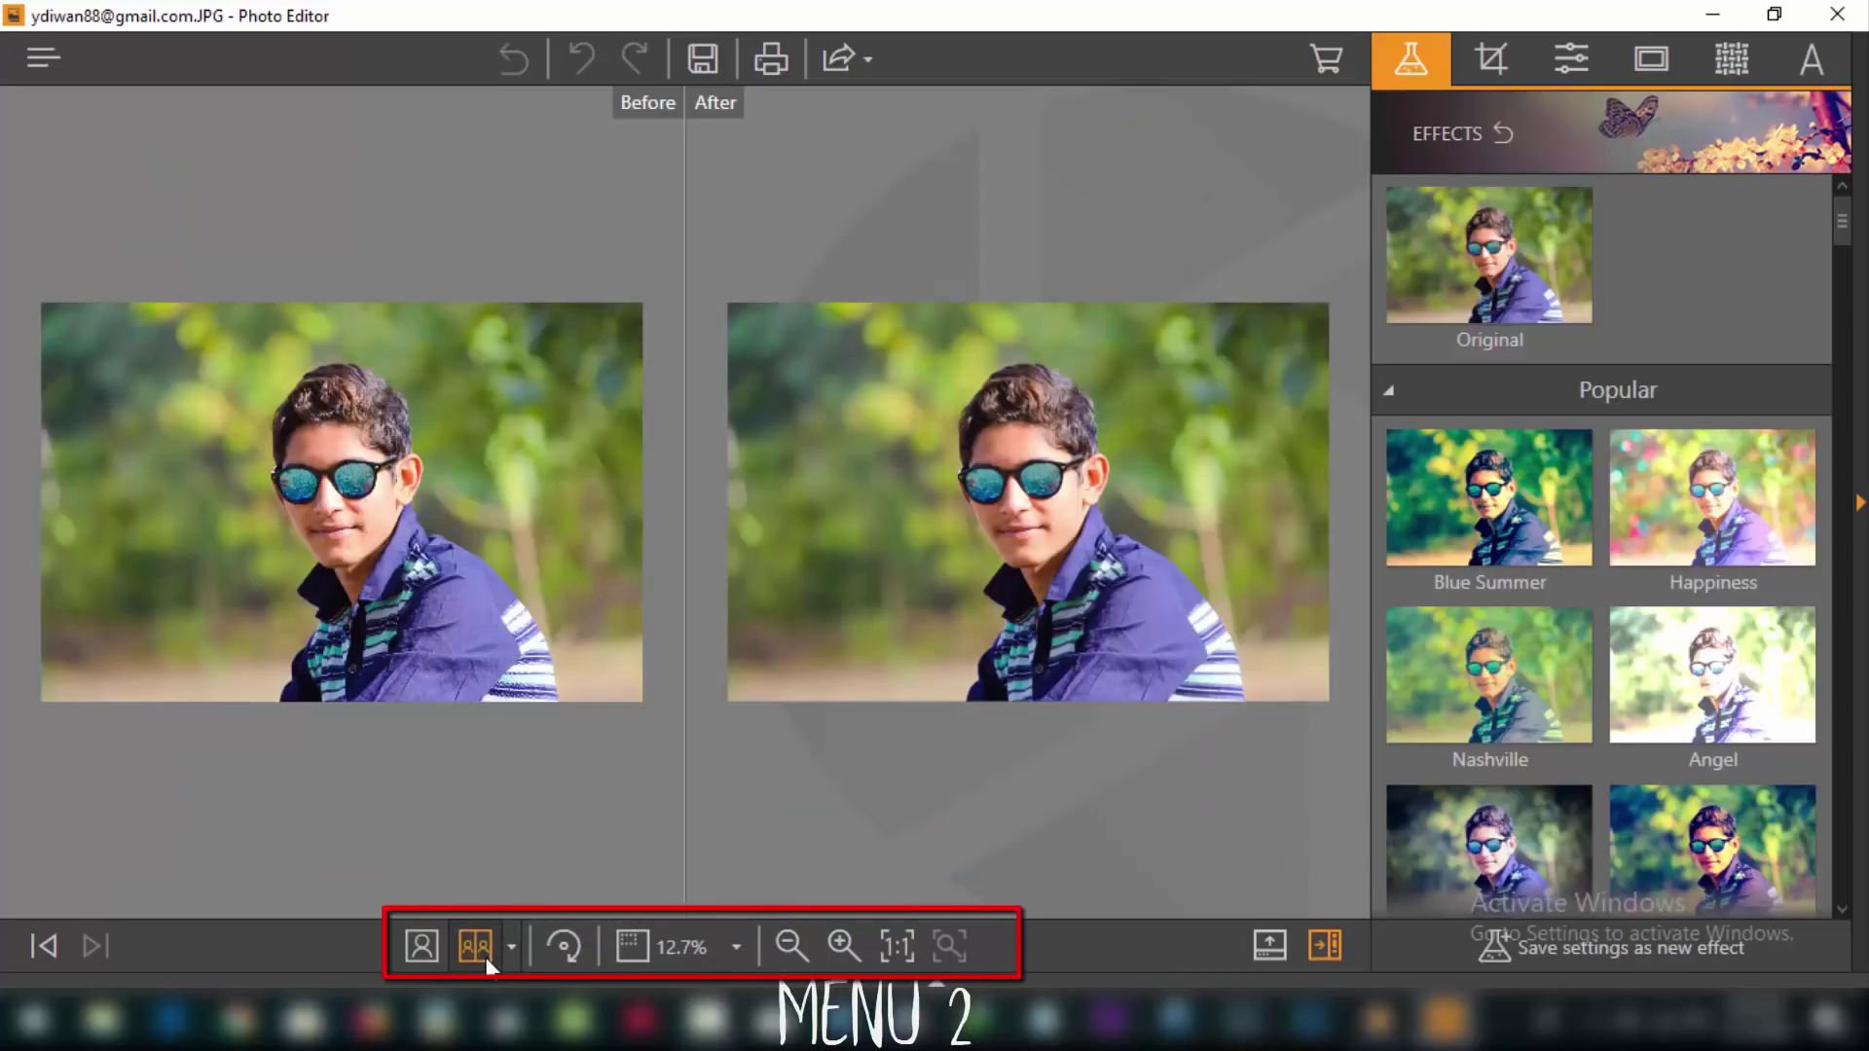
{"action": "left_click", "coordinate": [424, 944]}
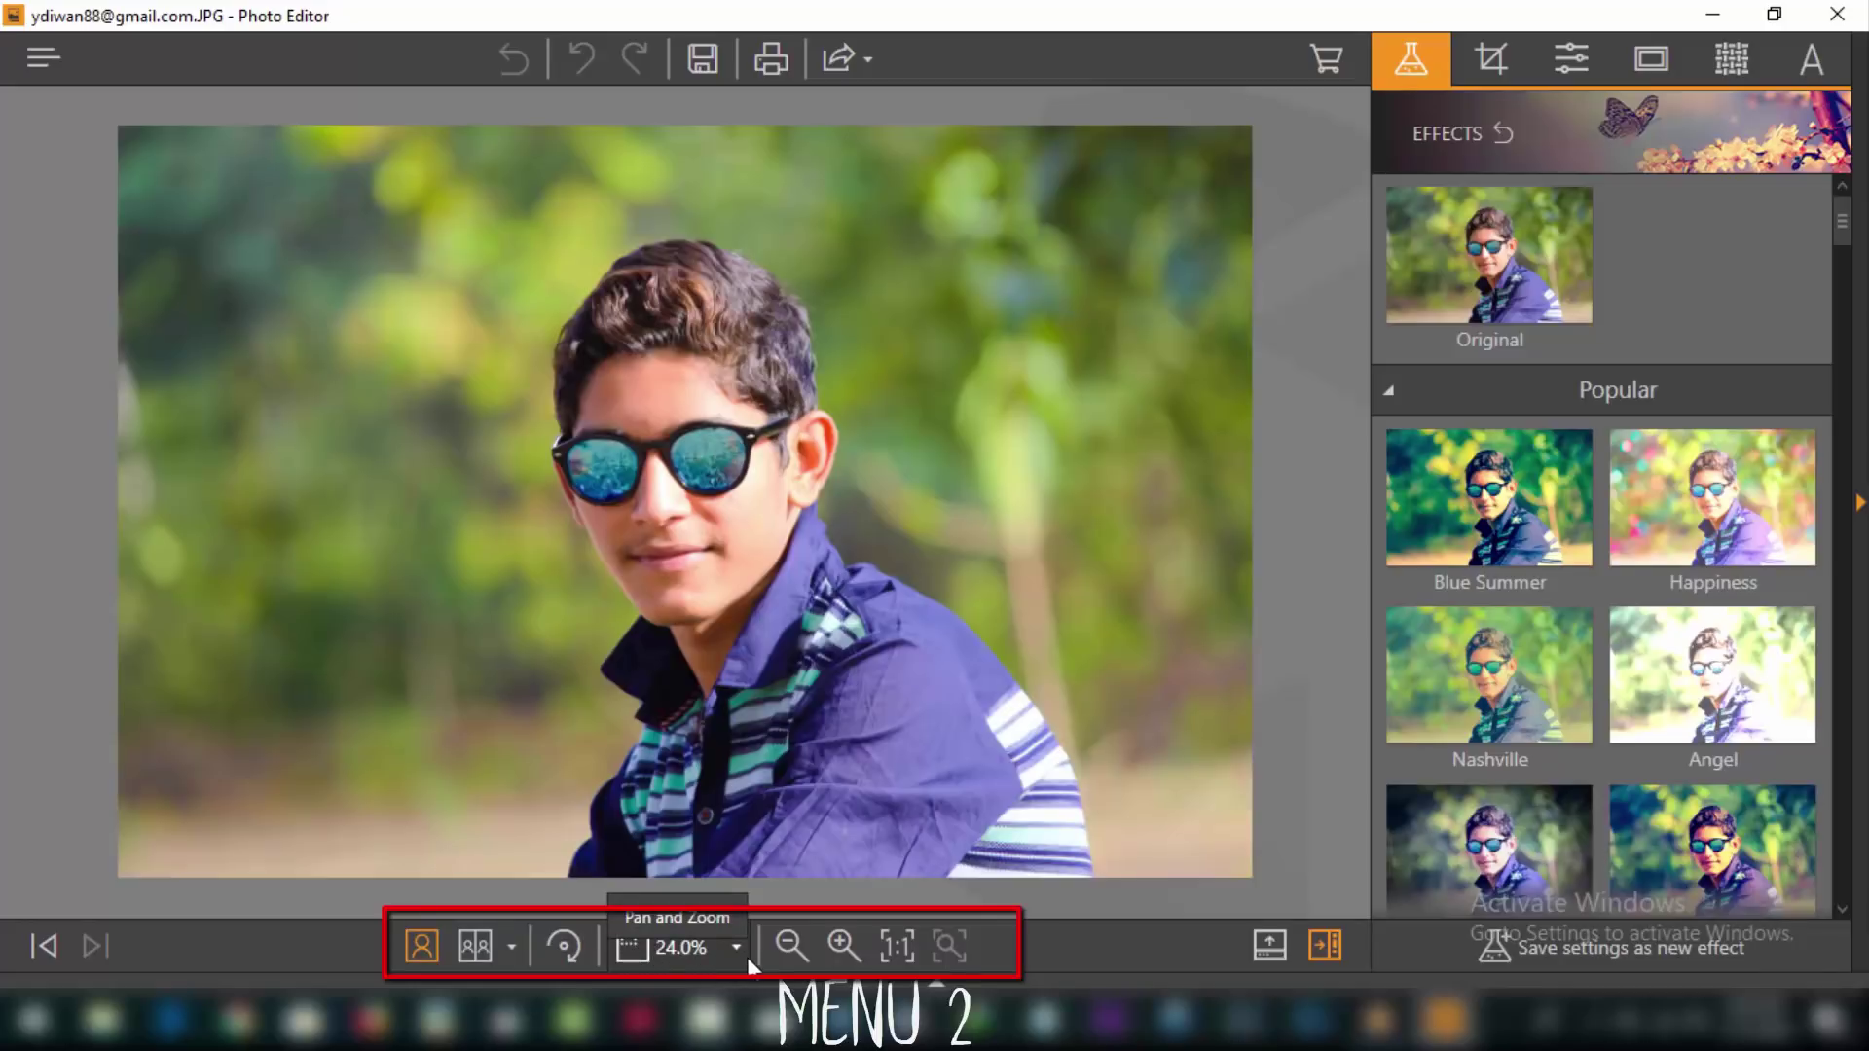
{"action": "left_click", "coordinate": [834, 943]}
{"action": "left_click", "coordinate": [834, 942]}
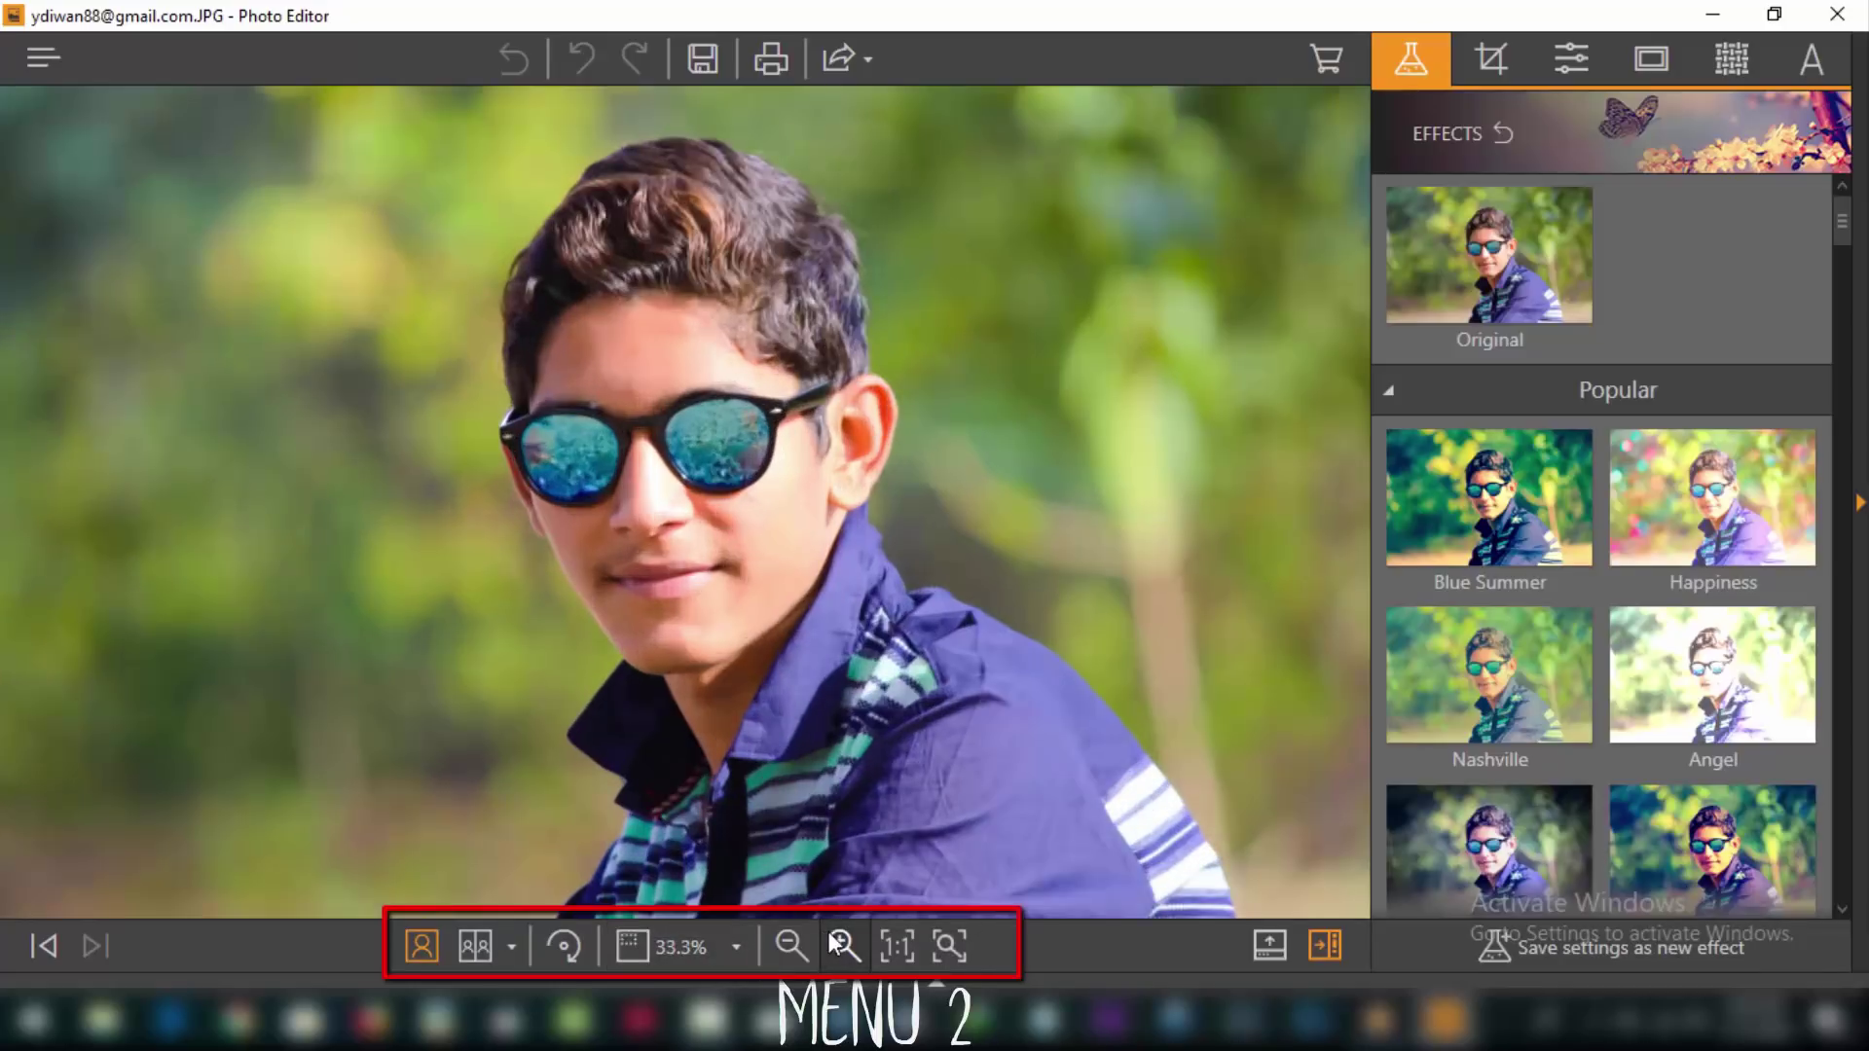
{"action": "left_click", "coordinate": [832, 944]}
{"action": "left_click", "coordinate": [790, 946]}
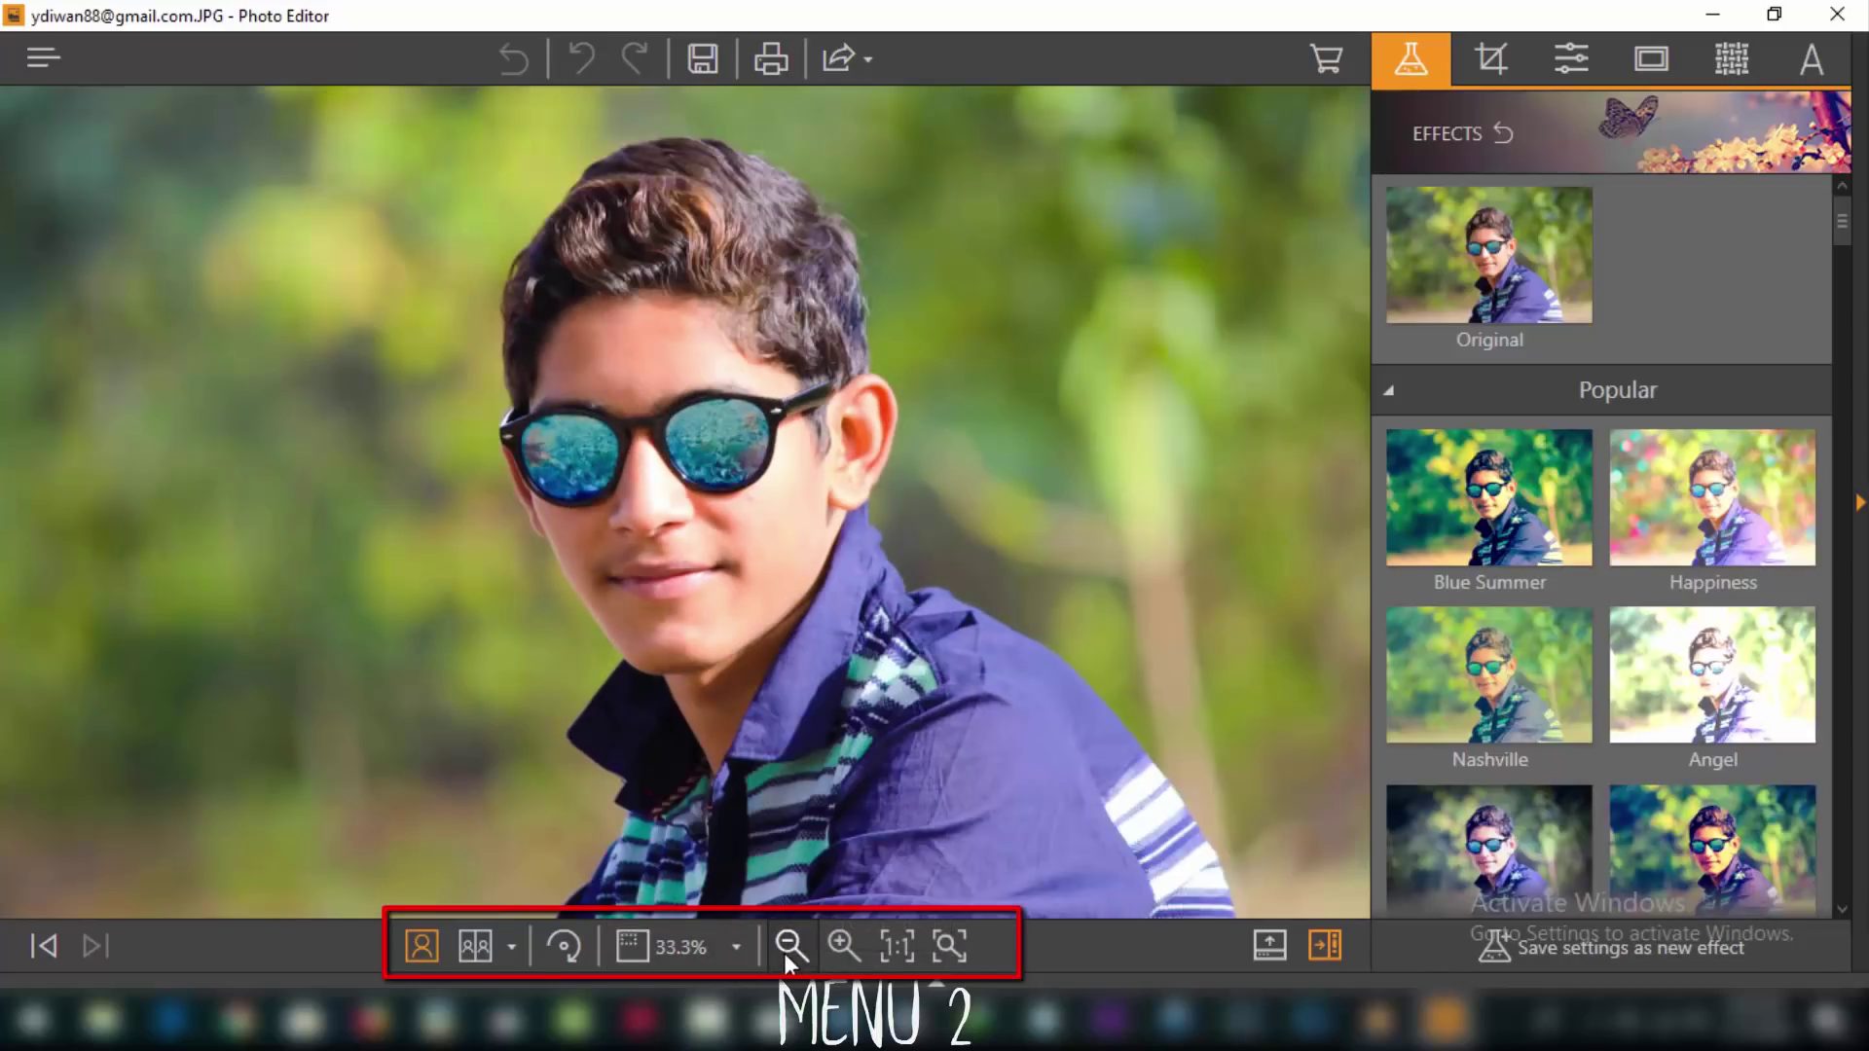
{"action": "left_click", "coordinate": [789, 946]}
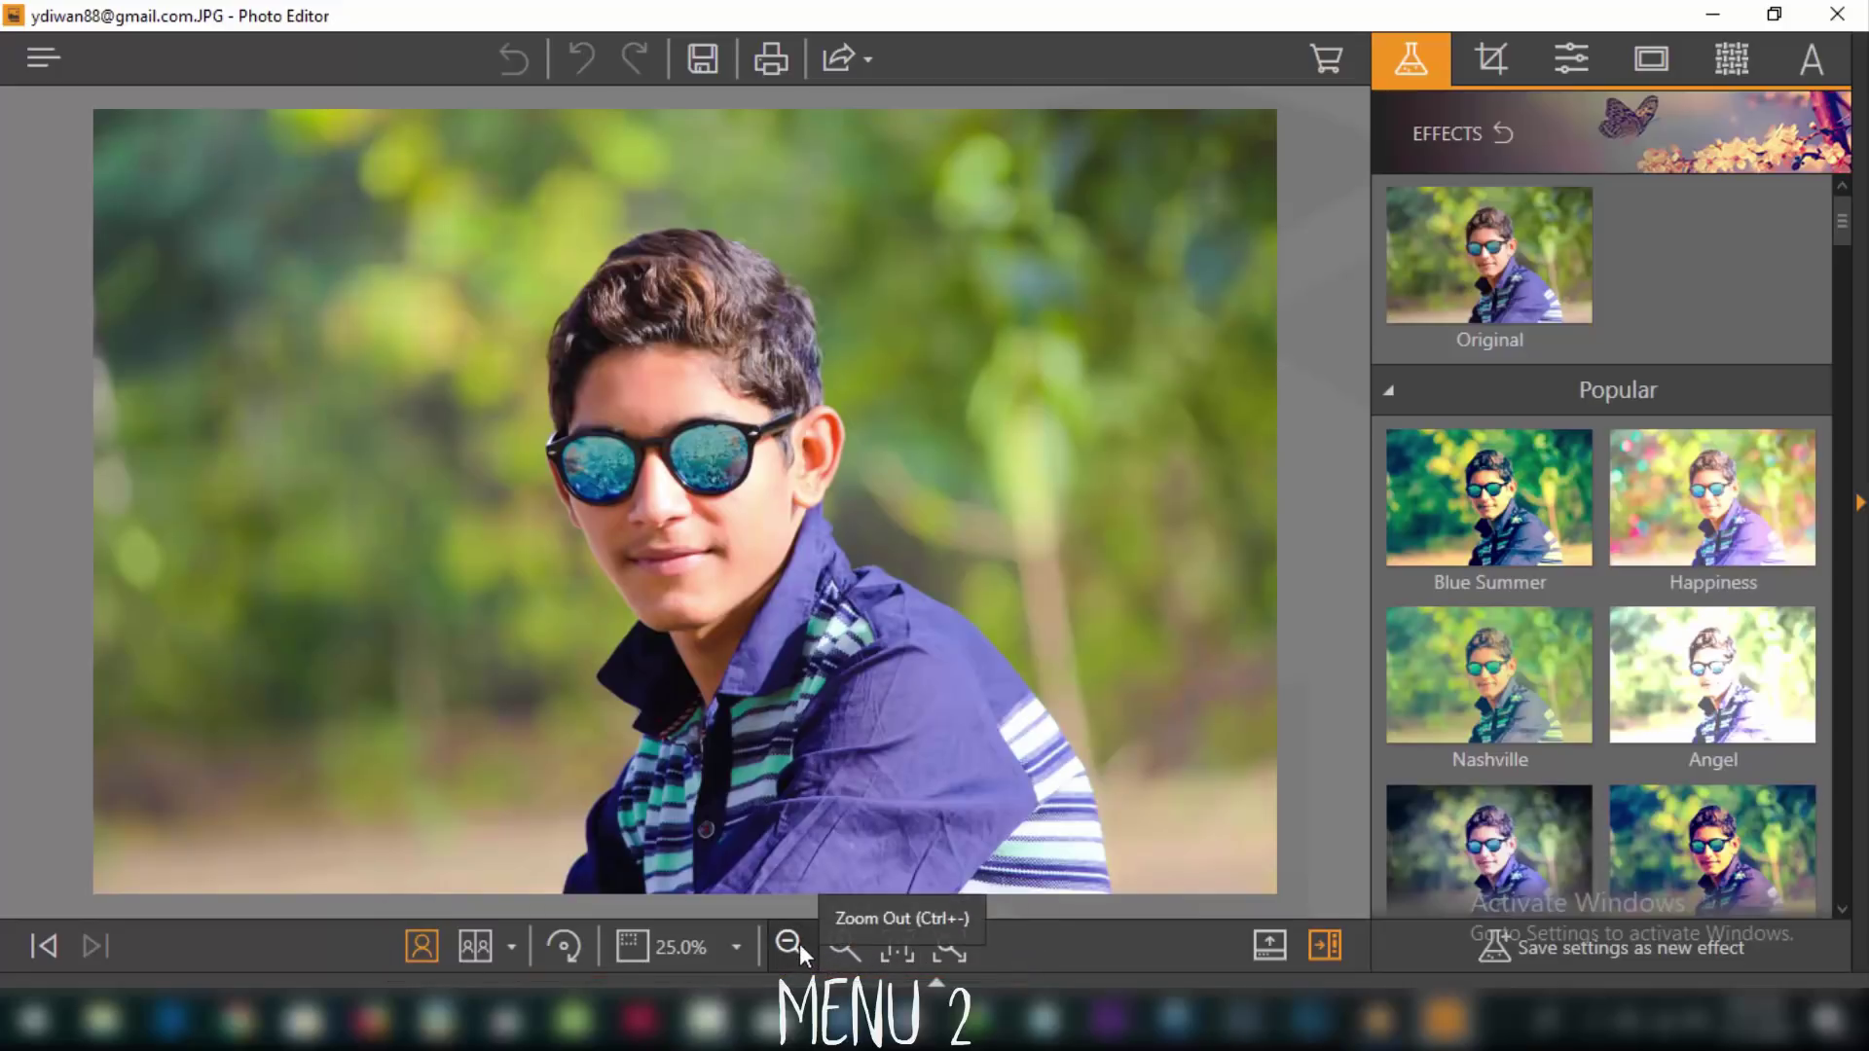
{"action": "left_click", "coordinate": [798, 943]}
{"action": "left_click", "coordinate": [838, 947]}
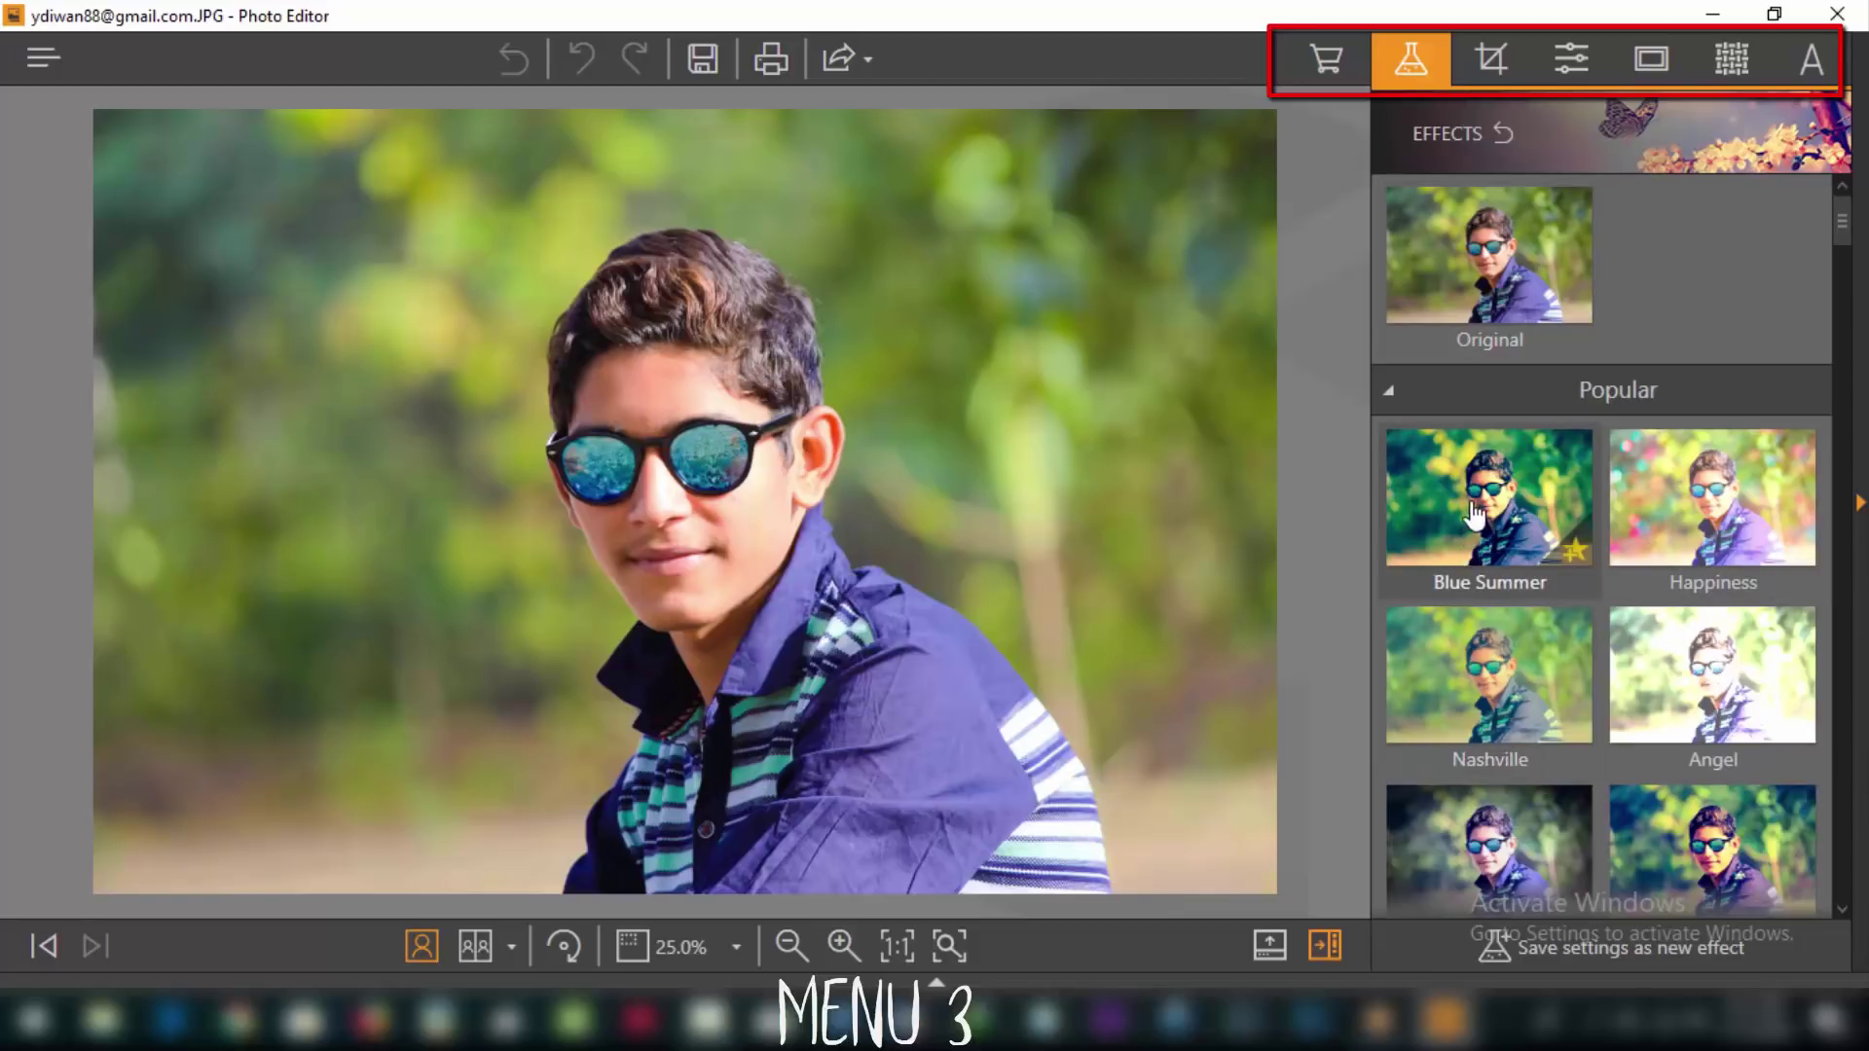
Try preset effects on the portrait, including Blue Summer, Happiness, Angel, Flavour, Instant and Red Wash, ending with Holiday
{"action": "left_click", "coordinate": [1464, 548]}
{"action": "left_click", "coordinate": [1740, 526]}
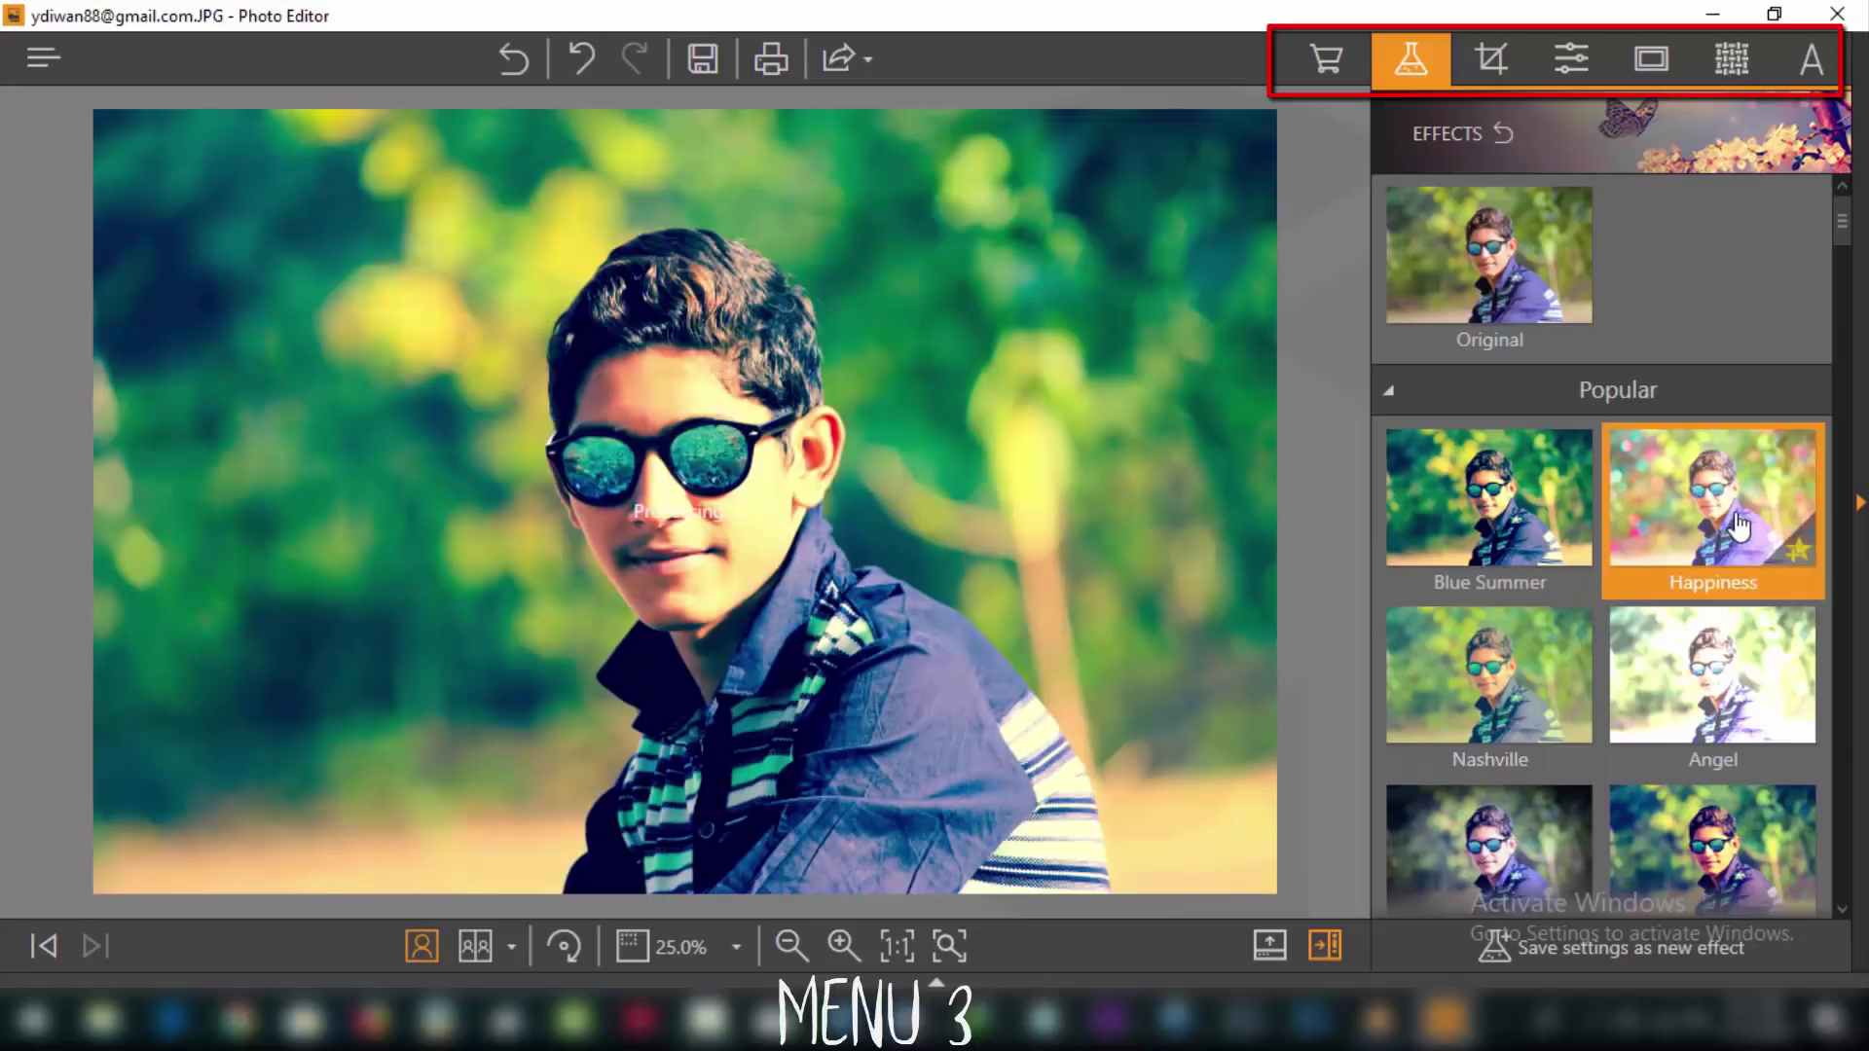
{"action": "left_click", "coordinate": [1742, 728]}
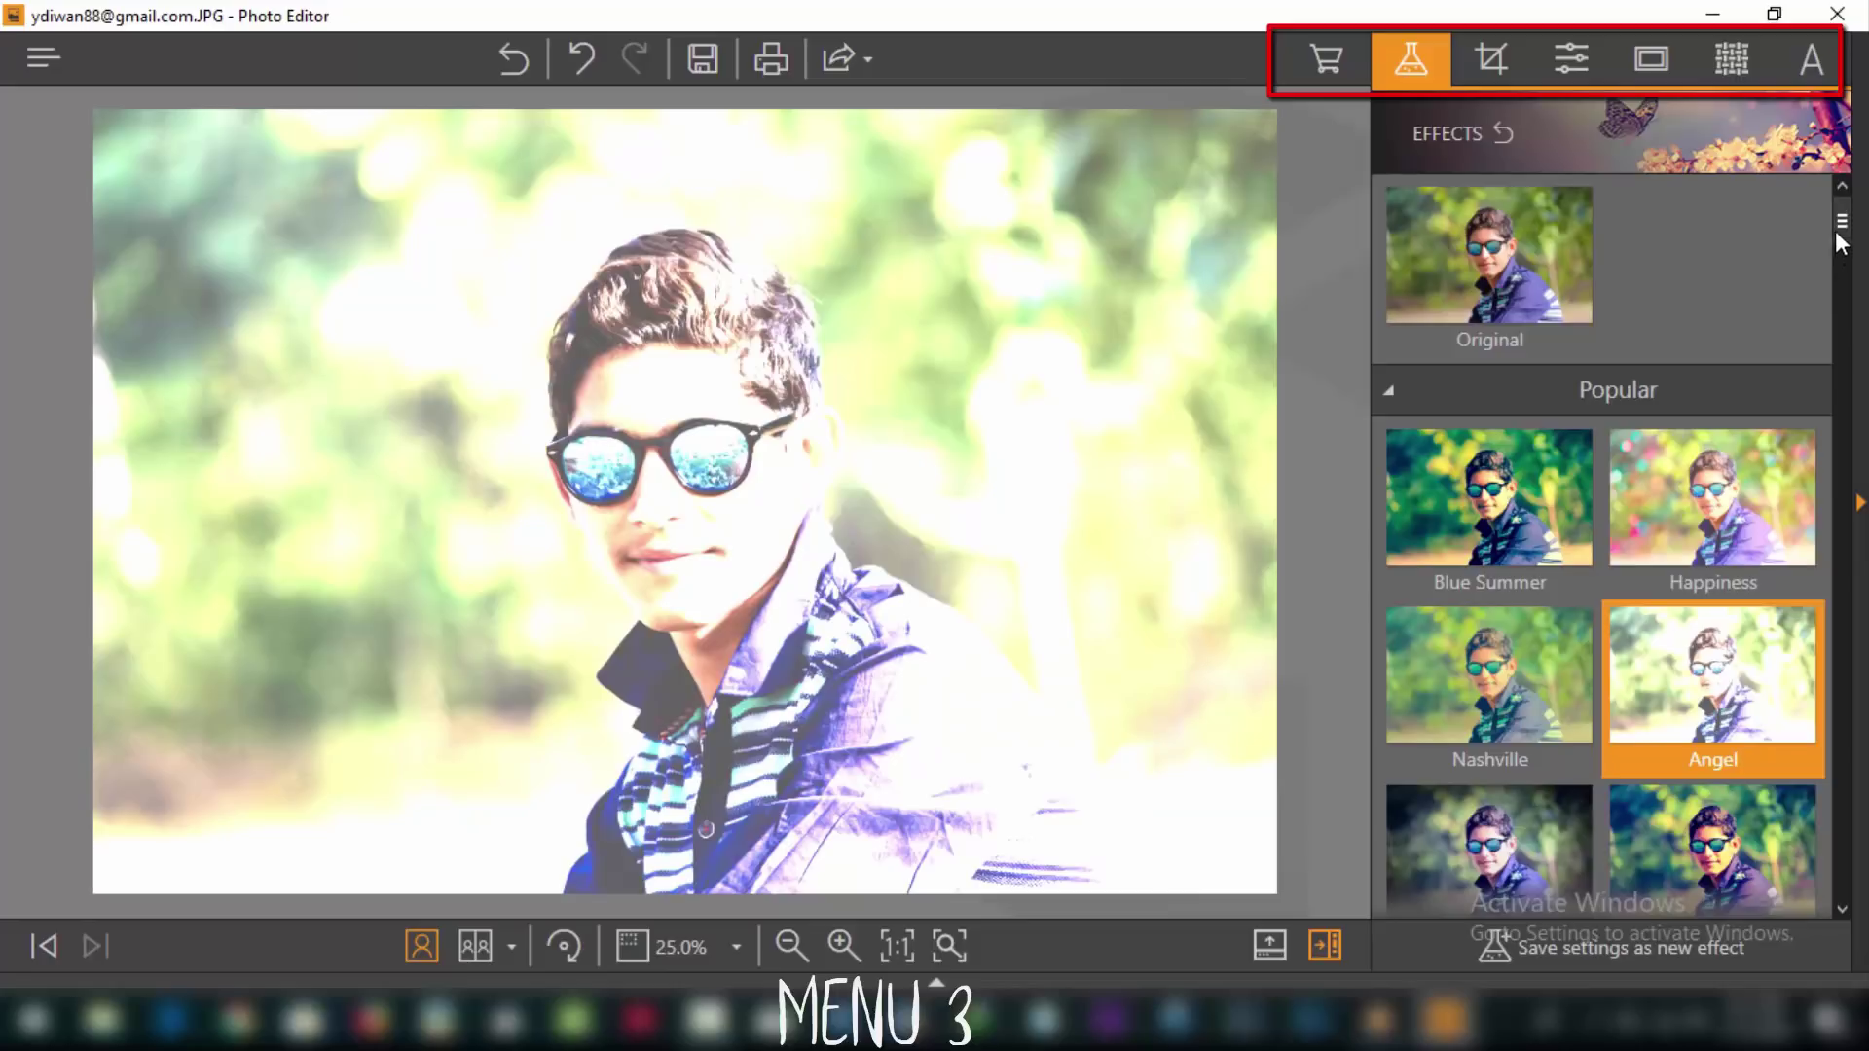
{"action": "left_click_drag", "start_coordinate": [1840, 251], "coordinate": [1851, 287]}
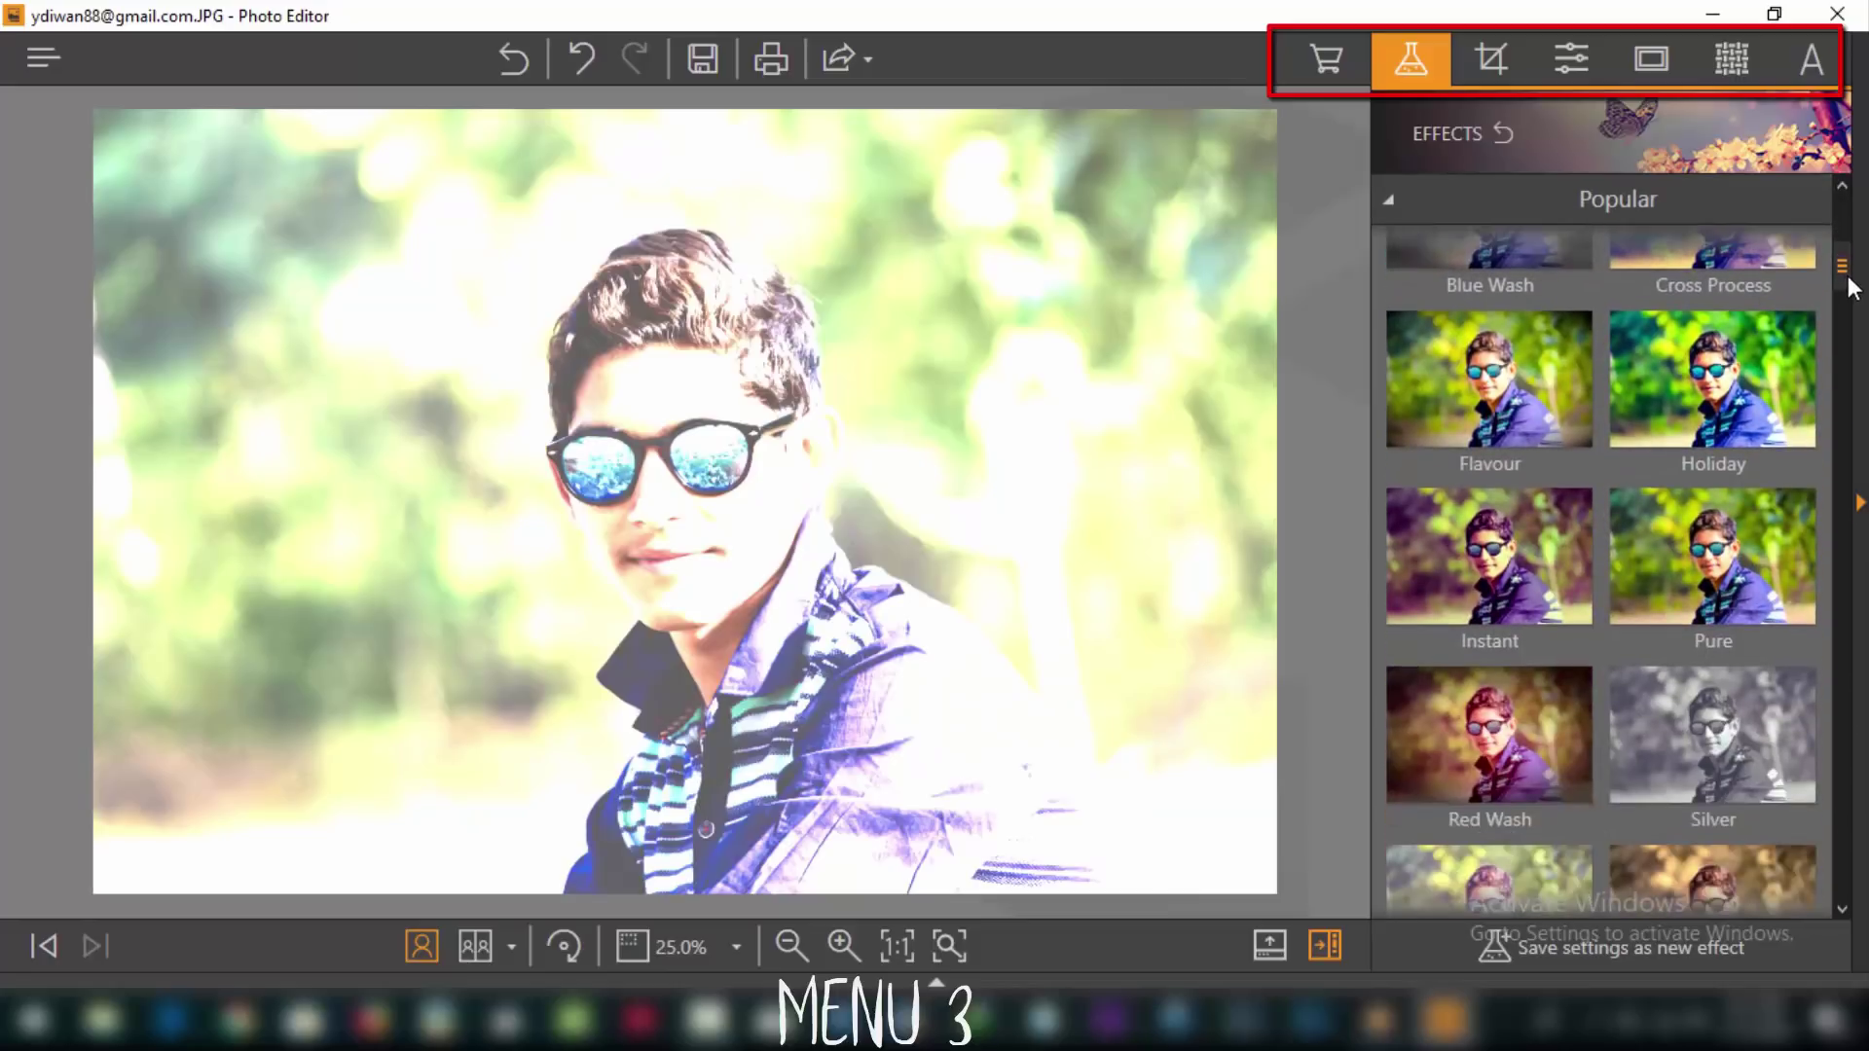
{"action": "left_click", "coordinate": [1514, 389]}
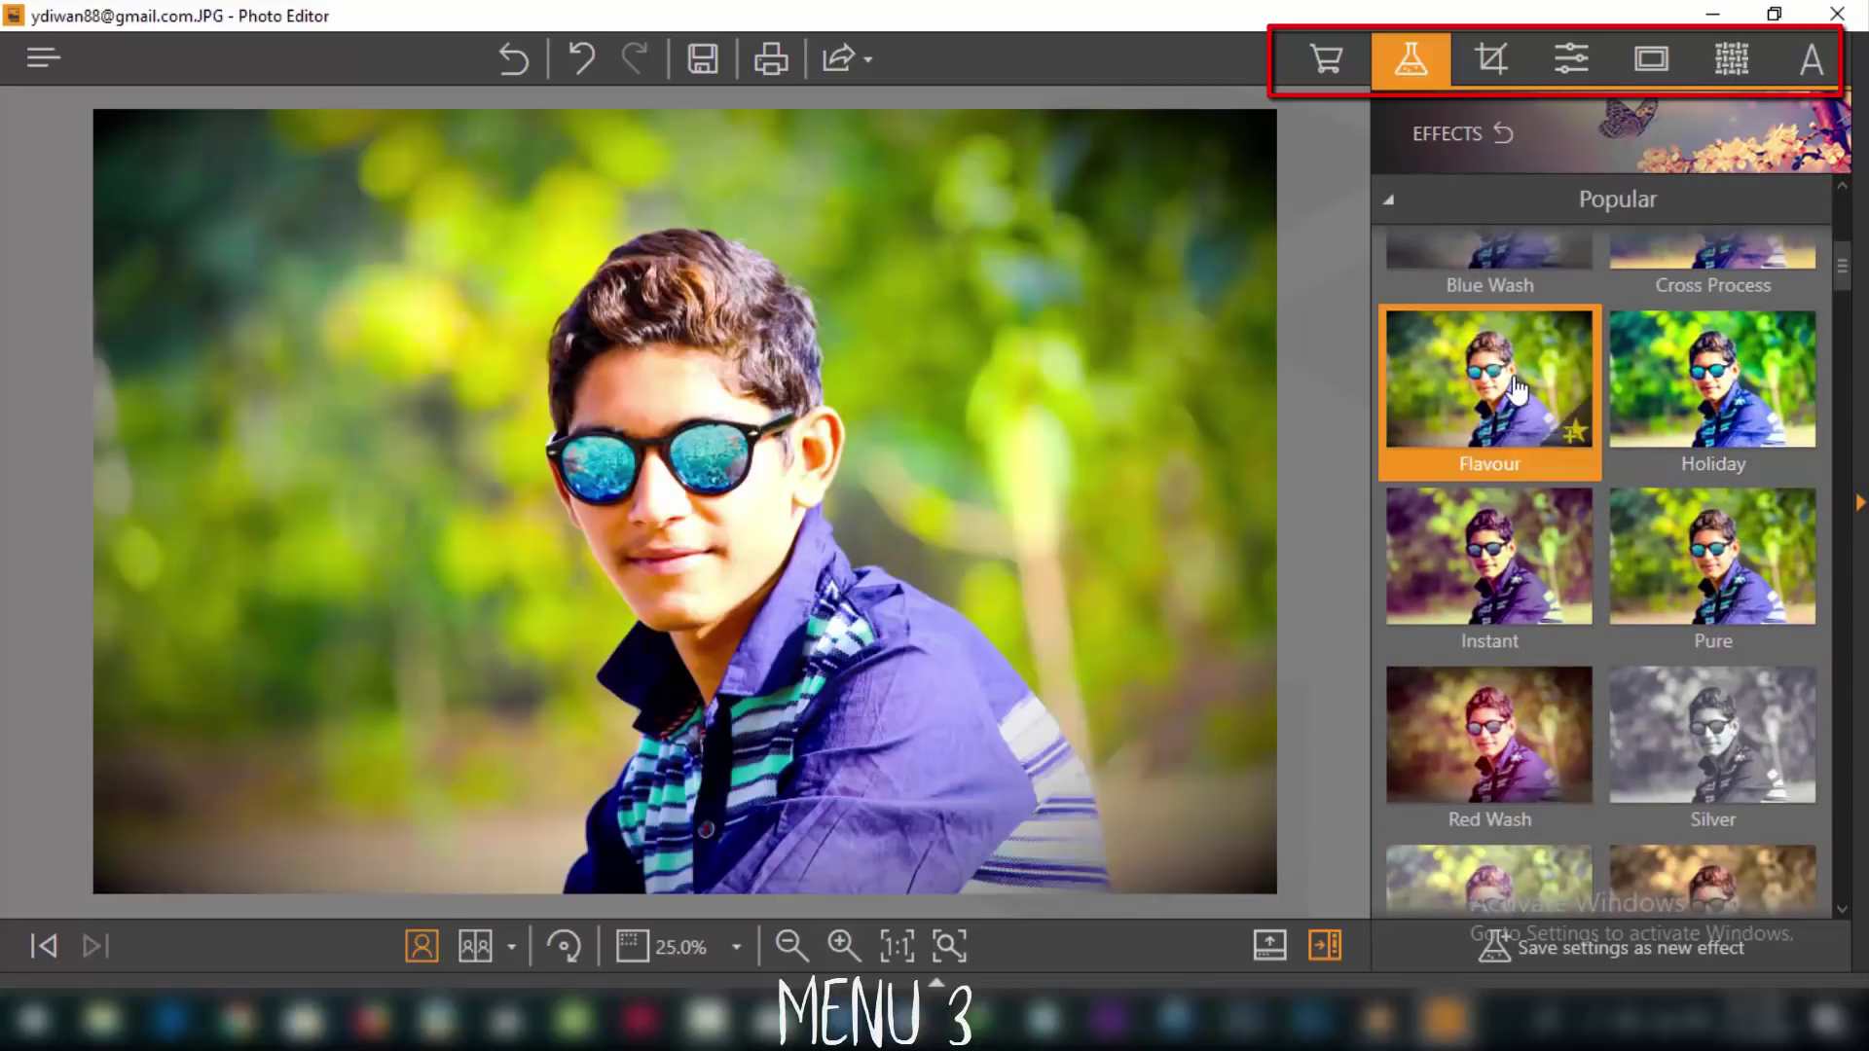
{"action": "left_click", "coordinate": [1509, 562]}
{"action": "left_click", "coordinate": [1538, 799]}
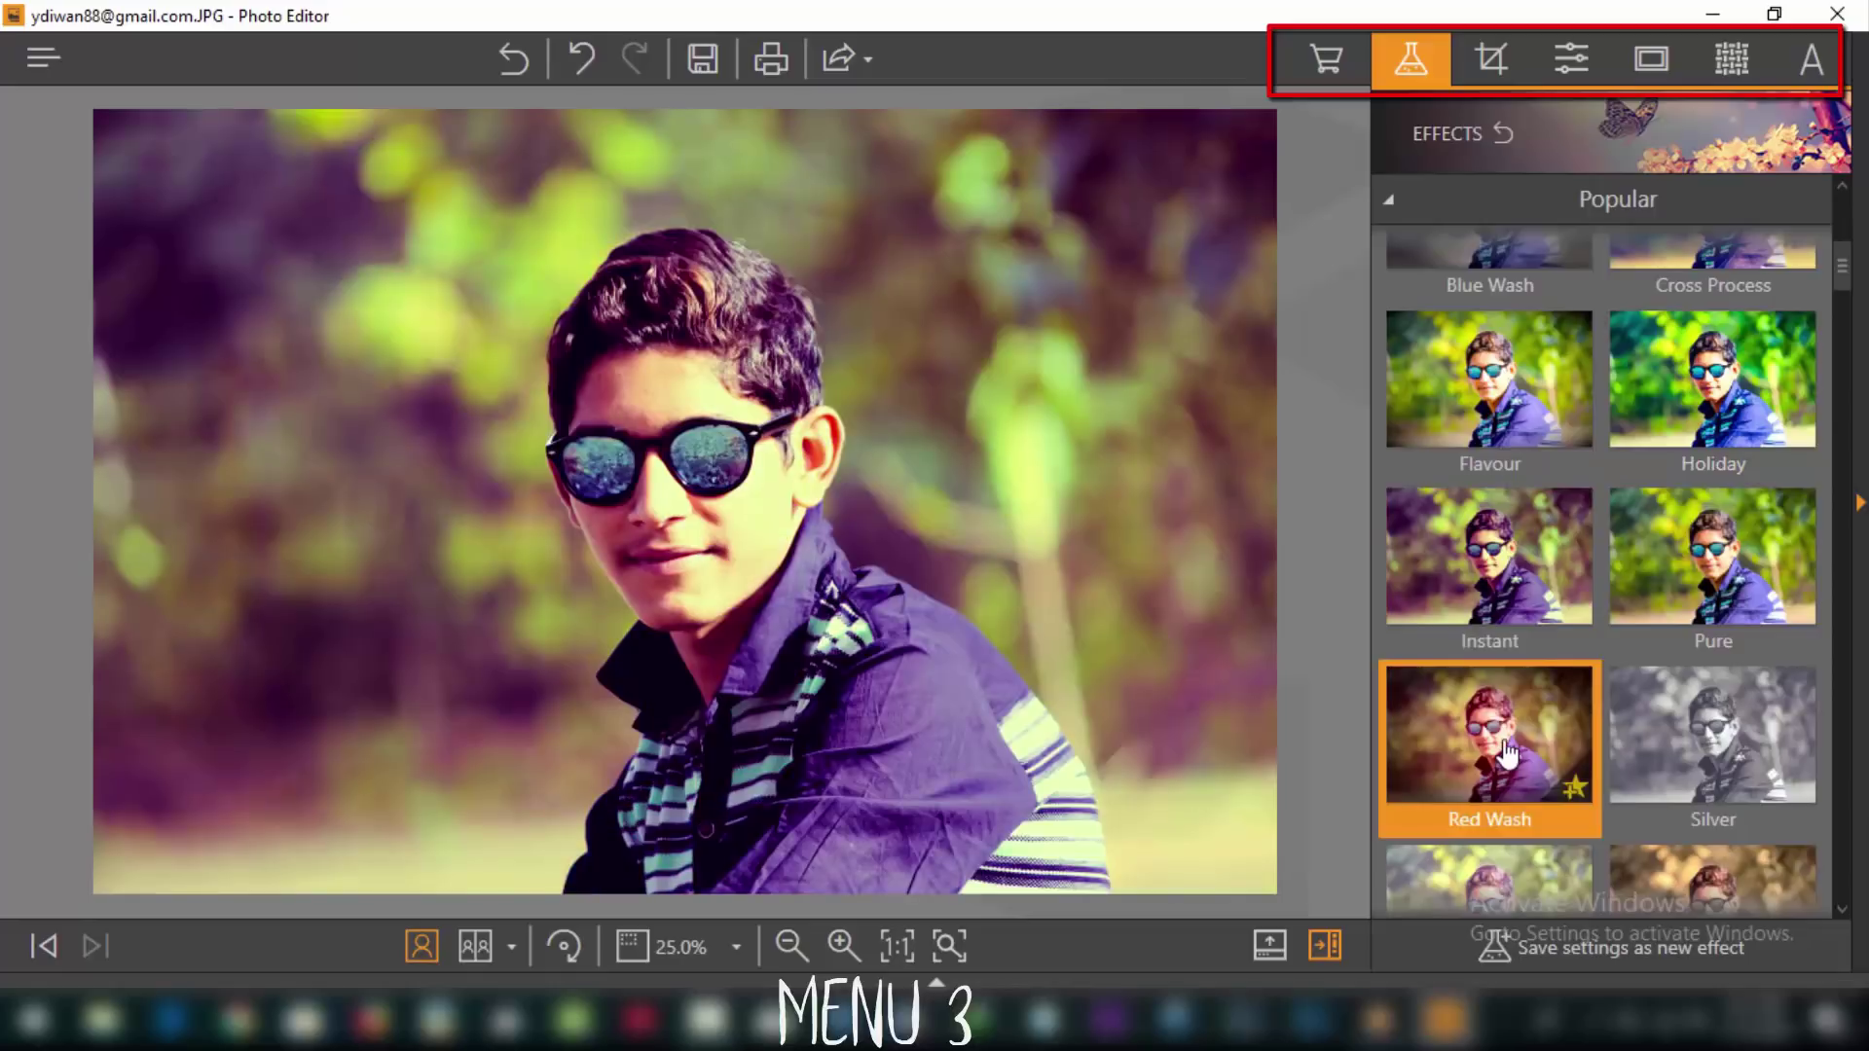
{"action": "left_click", "coordinate": [1739, 438]}
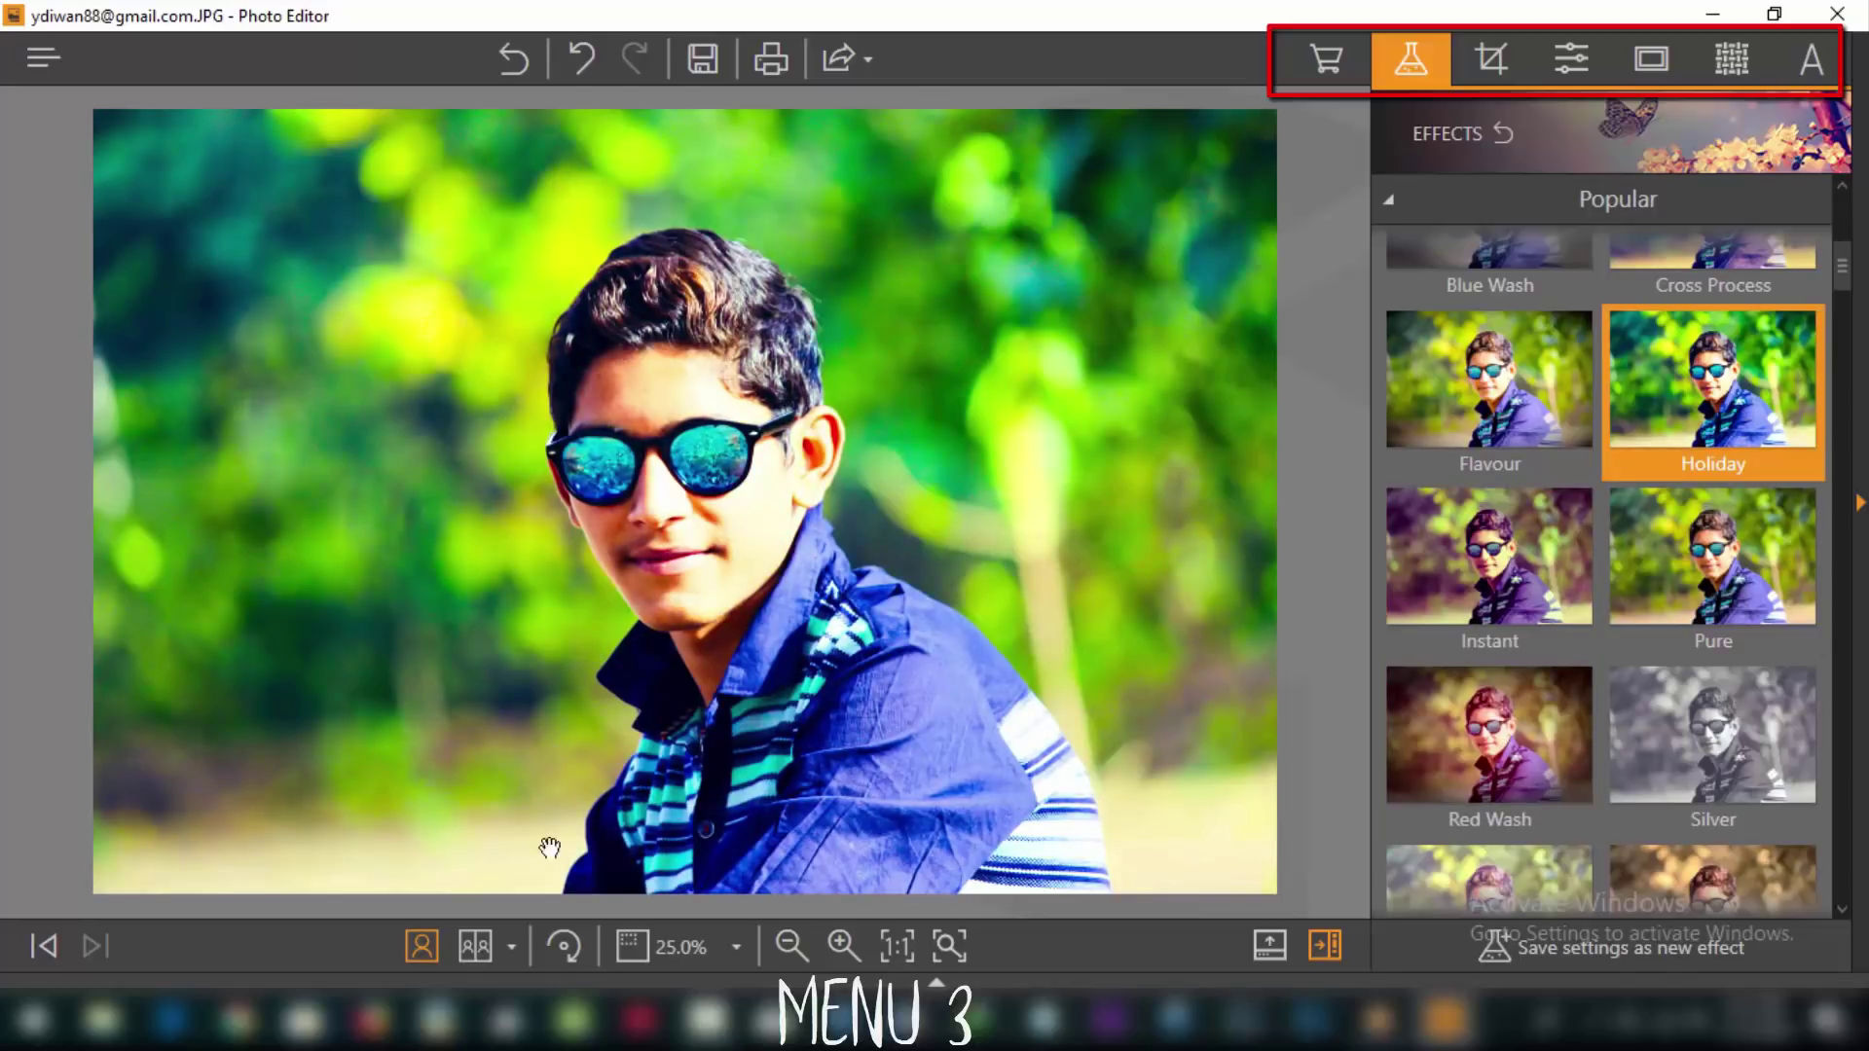
Compare the Holiday effect side by side with the original and revert the portrait to its unedited state
{"action": "left_click", "coordinate": [476, 946]}
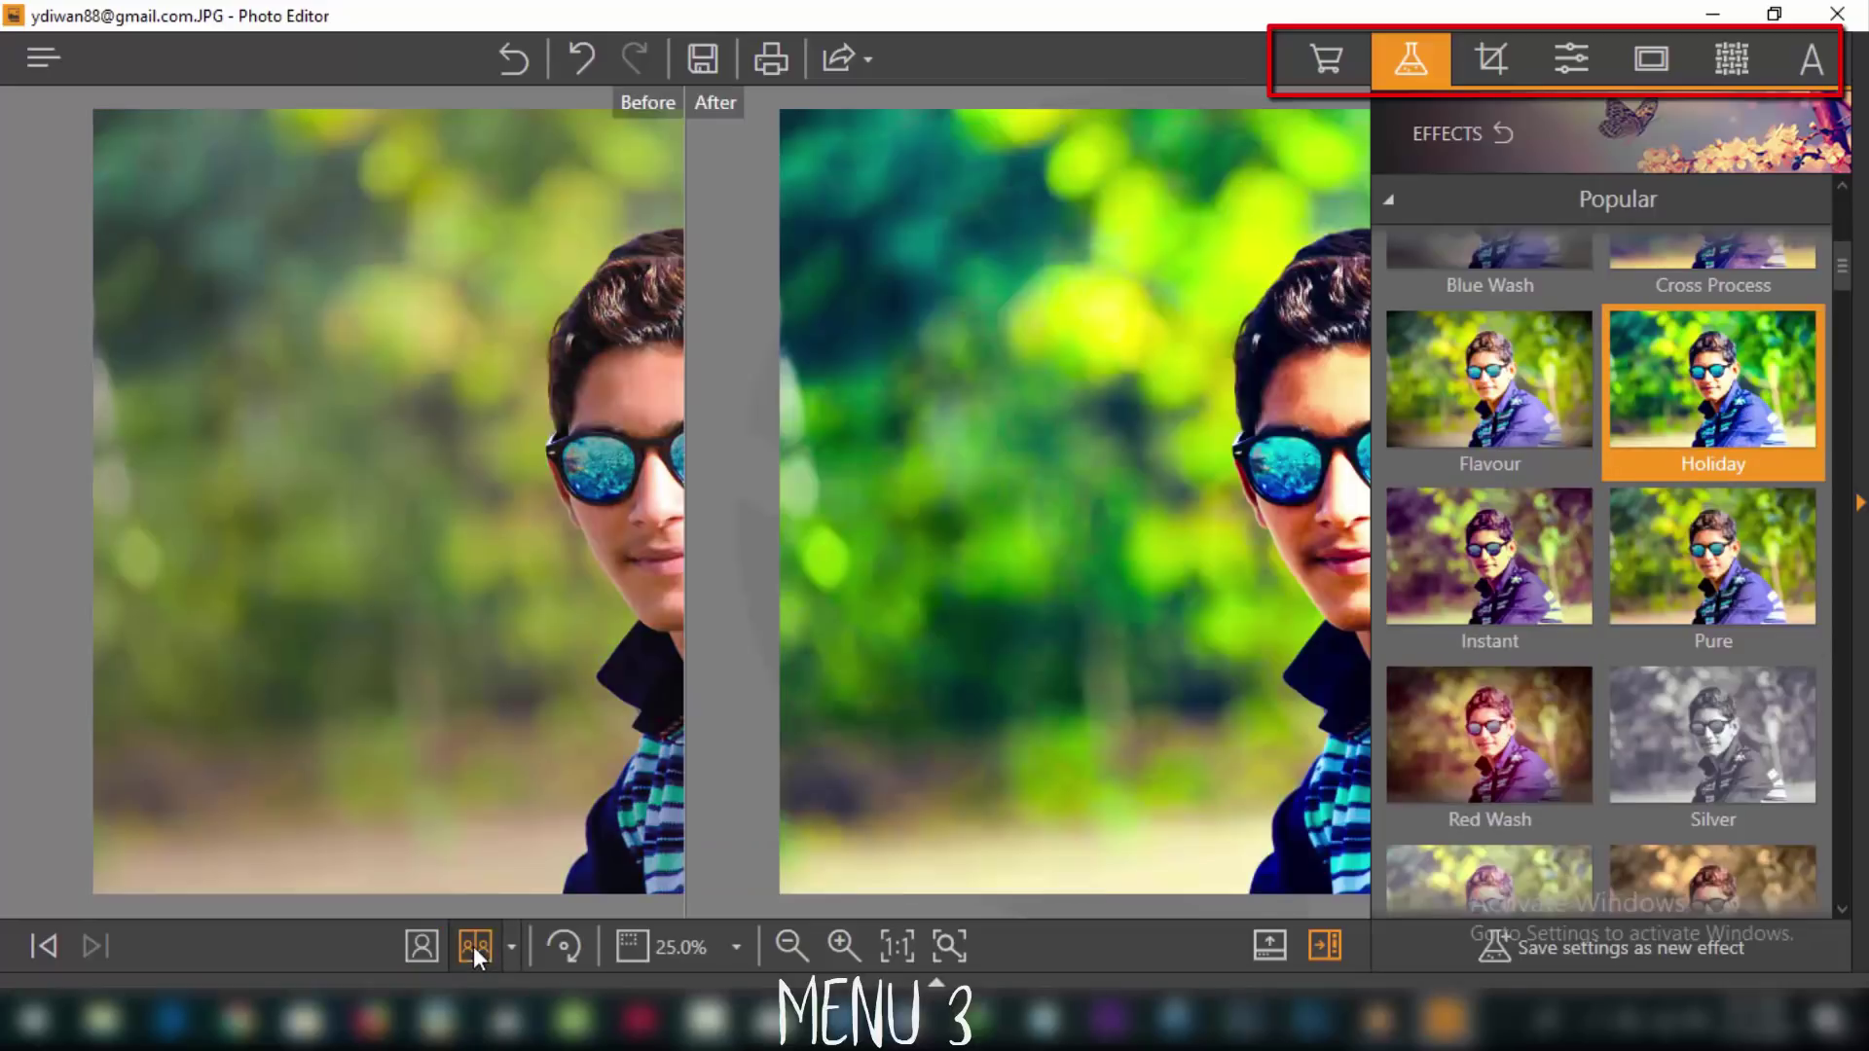
{"action": "left_click", "coordinate": [774, 946]}
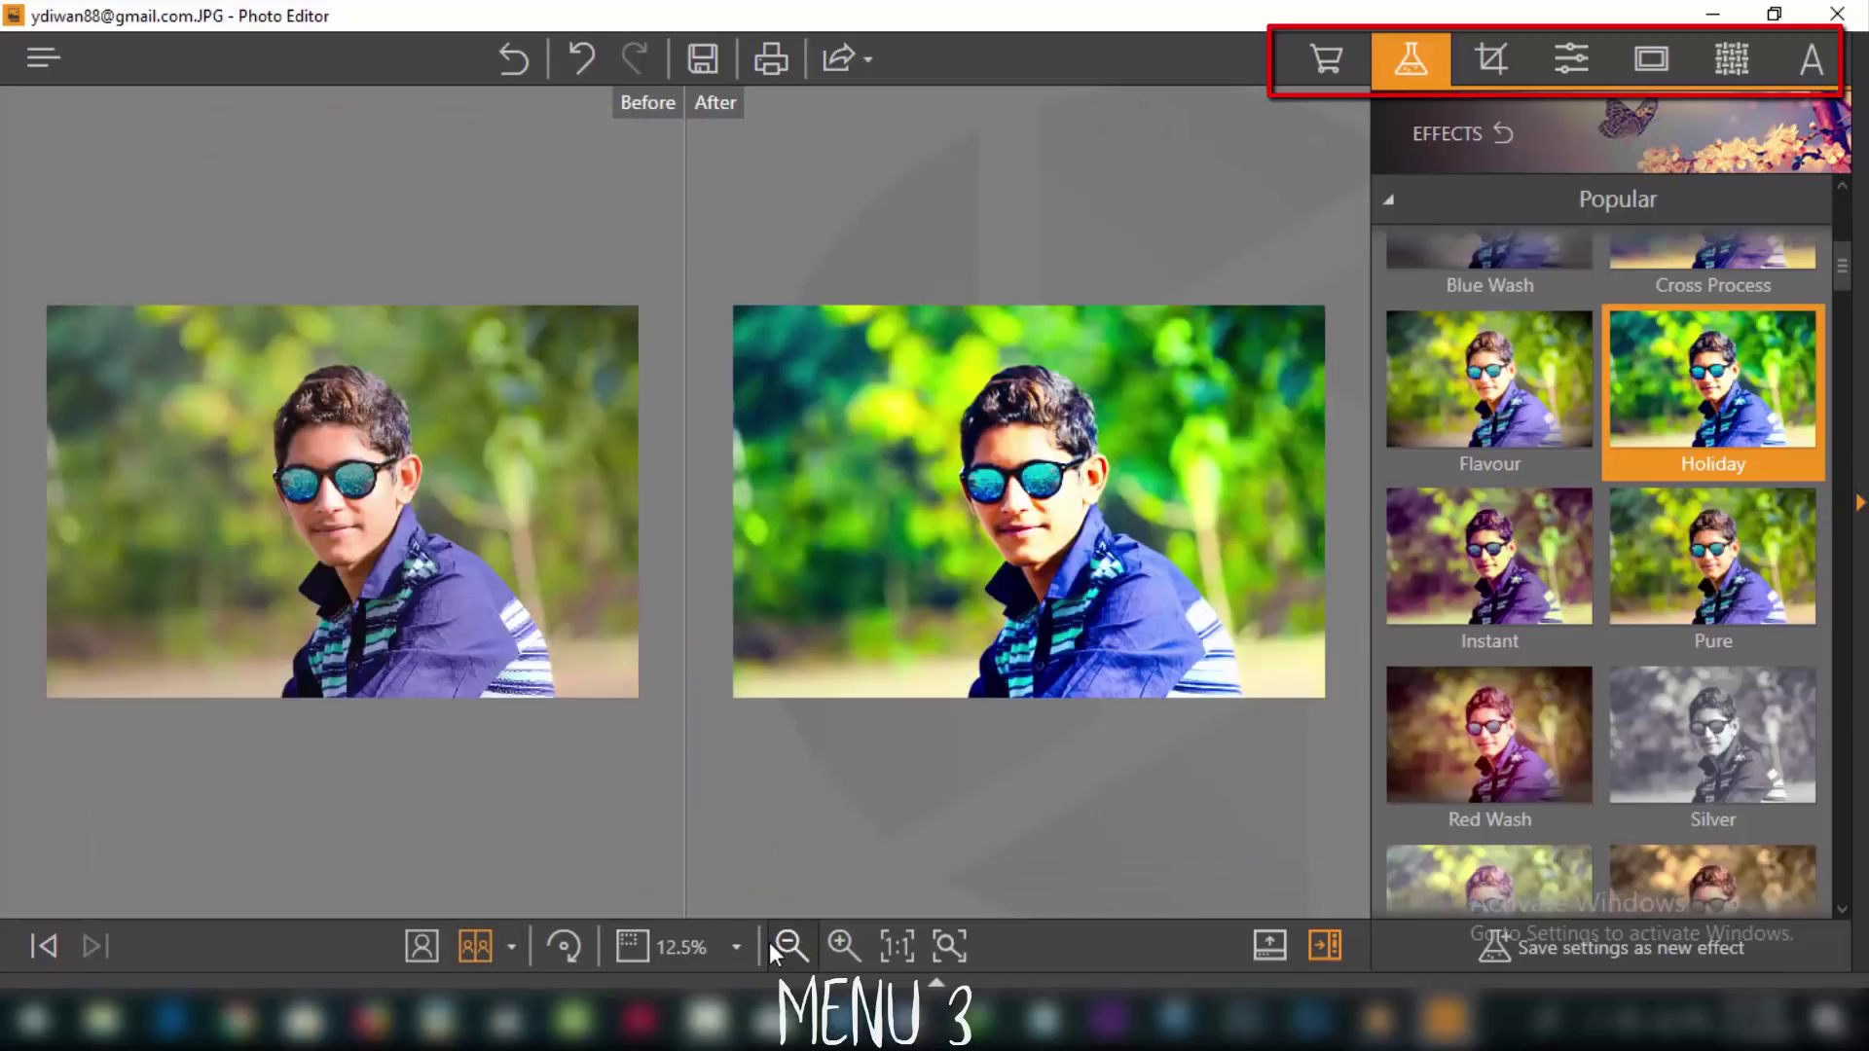
{"action": "left_click", "coordinate": [417, 960]}
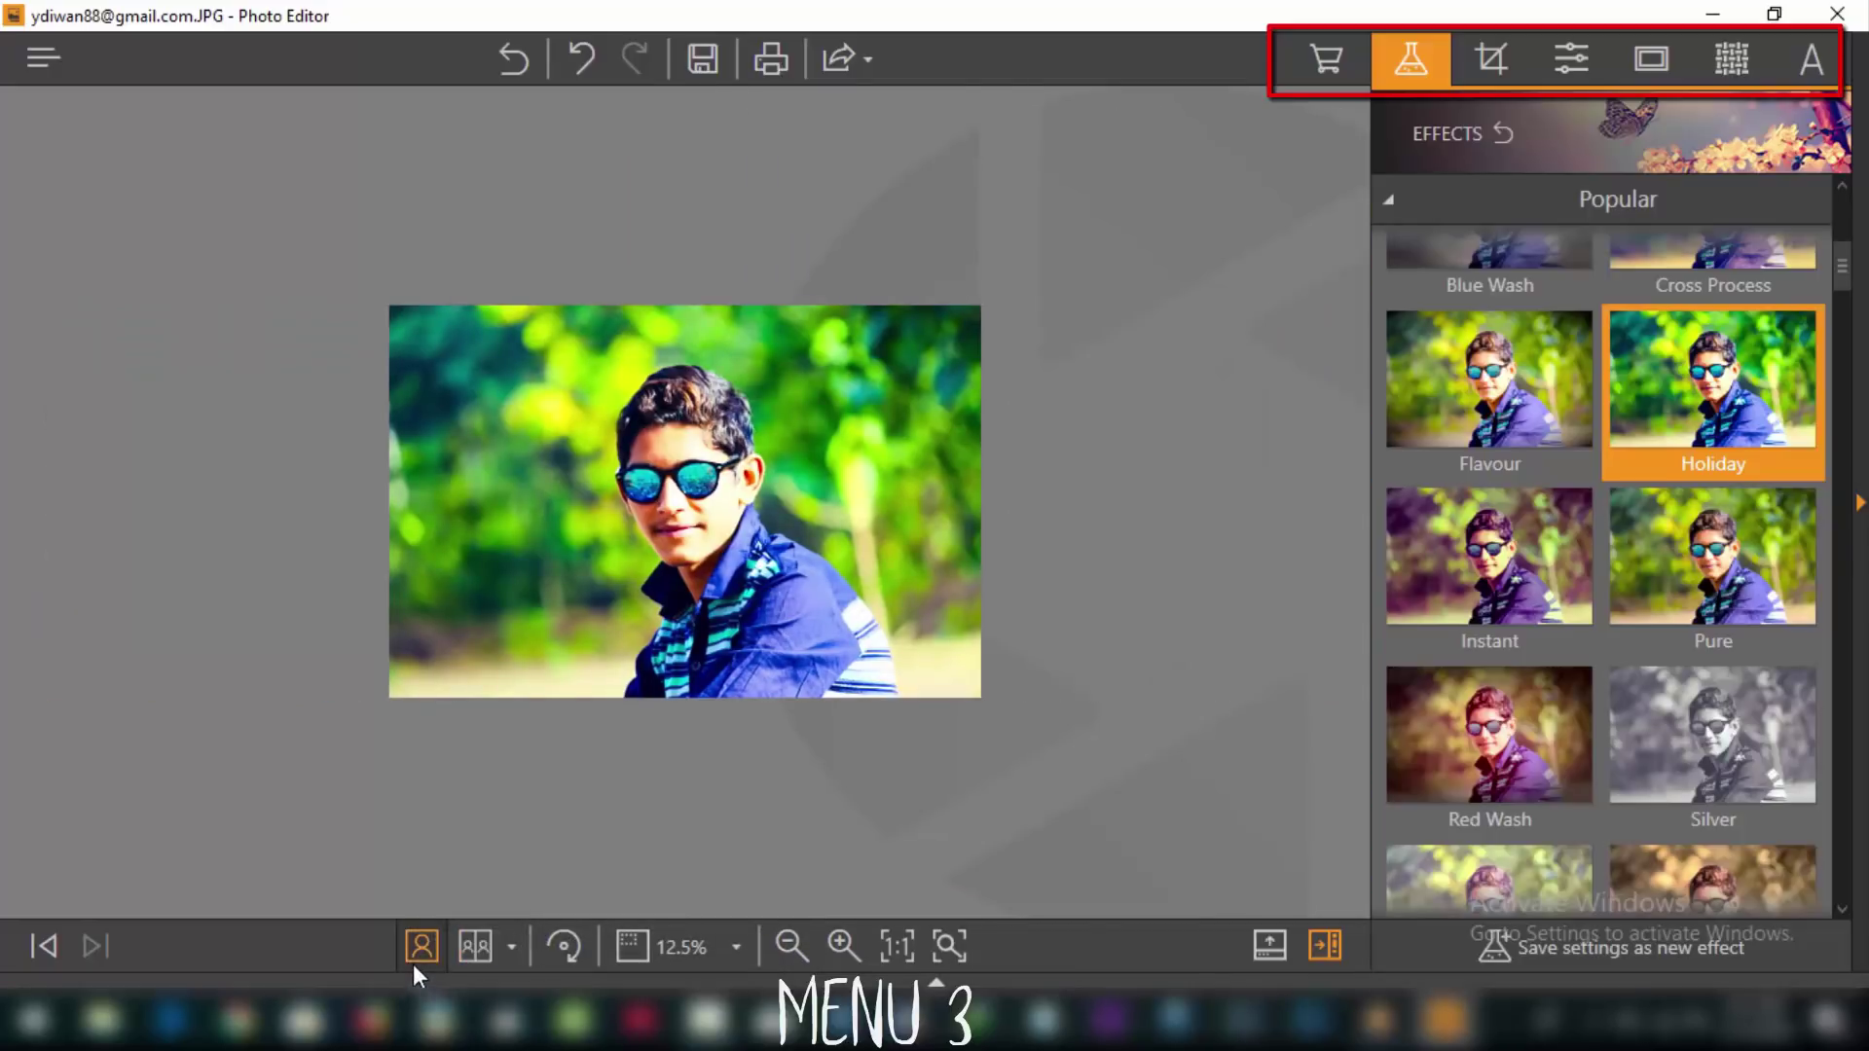
{"action": "left_click", "coordinate": [522, 64]}
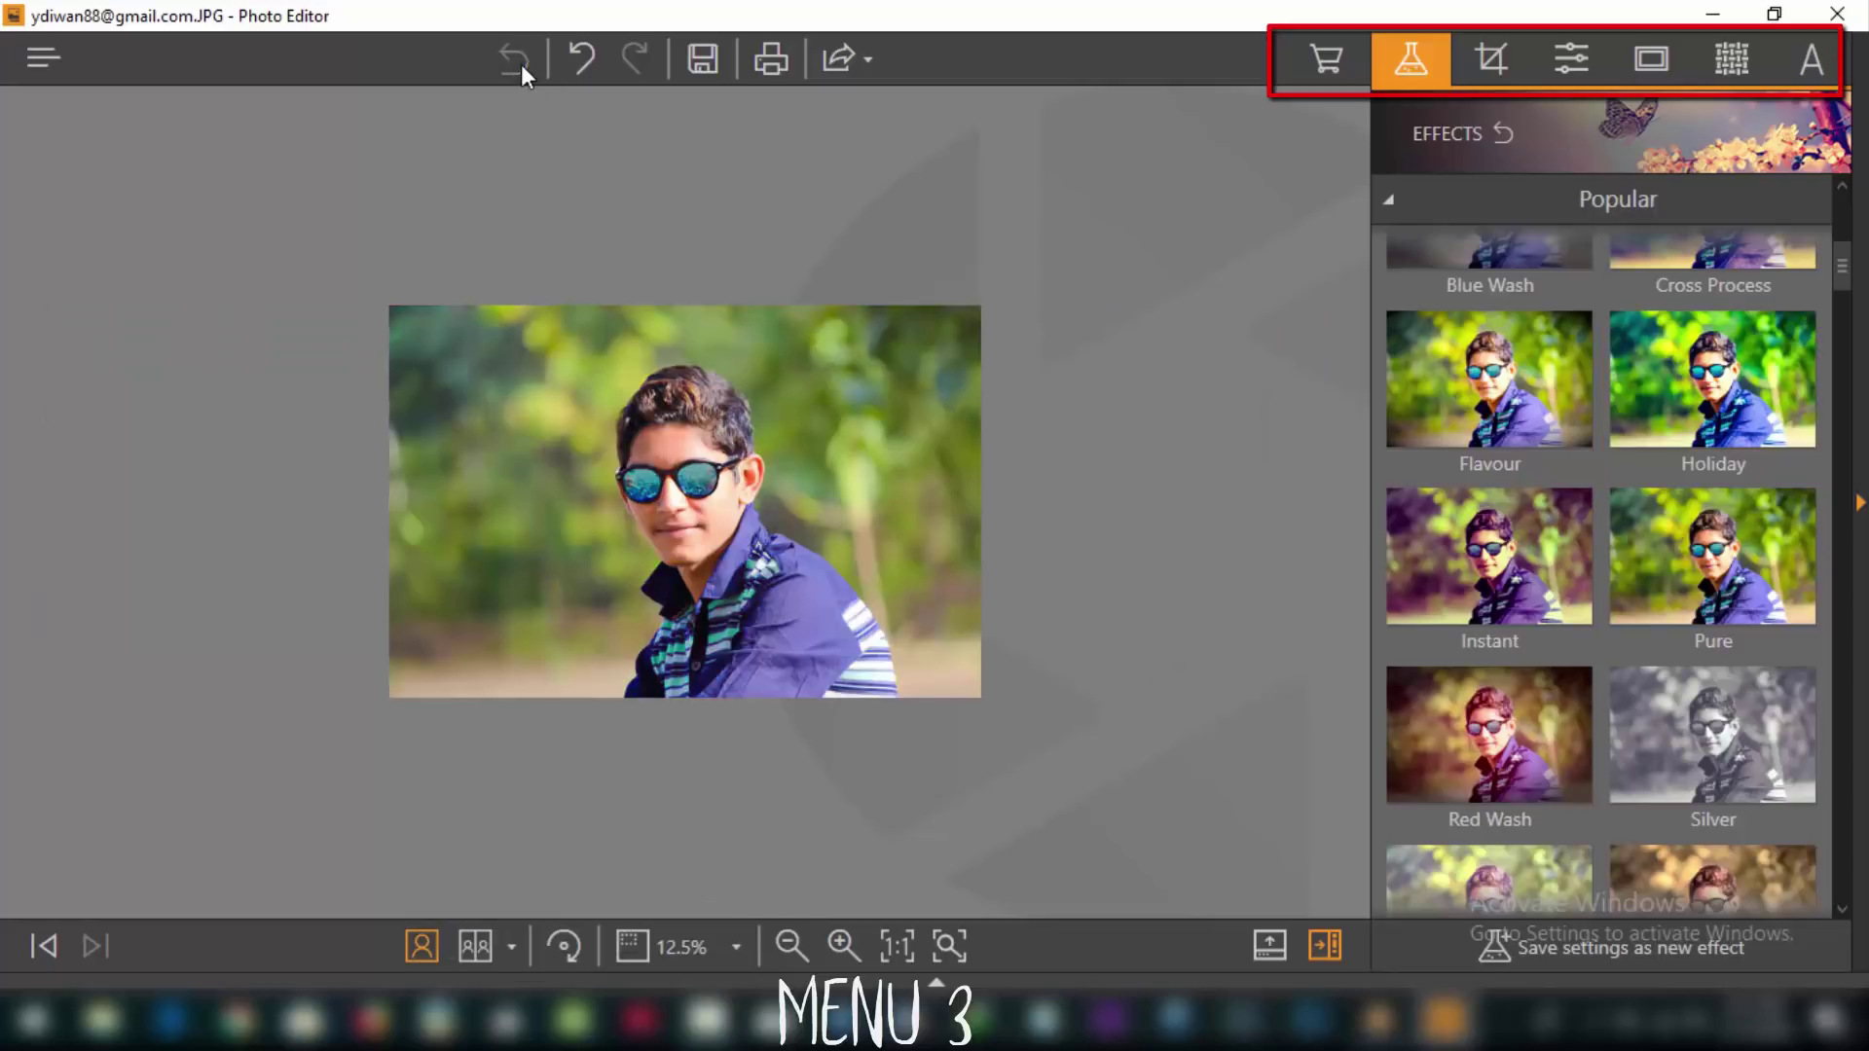
Crop the portrait to about 3256 × 2170 px using the 3/2 (4x6) ratio, trimming its left side and a little height
{"action": "left_click", "coordinate": [1491, 58]}
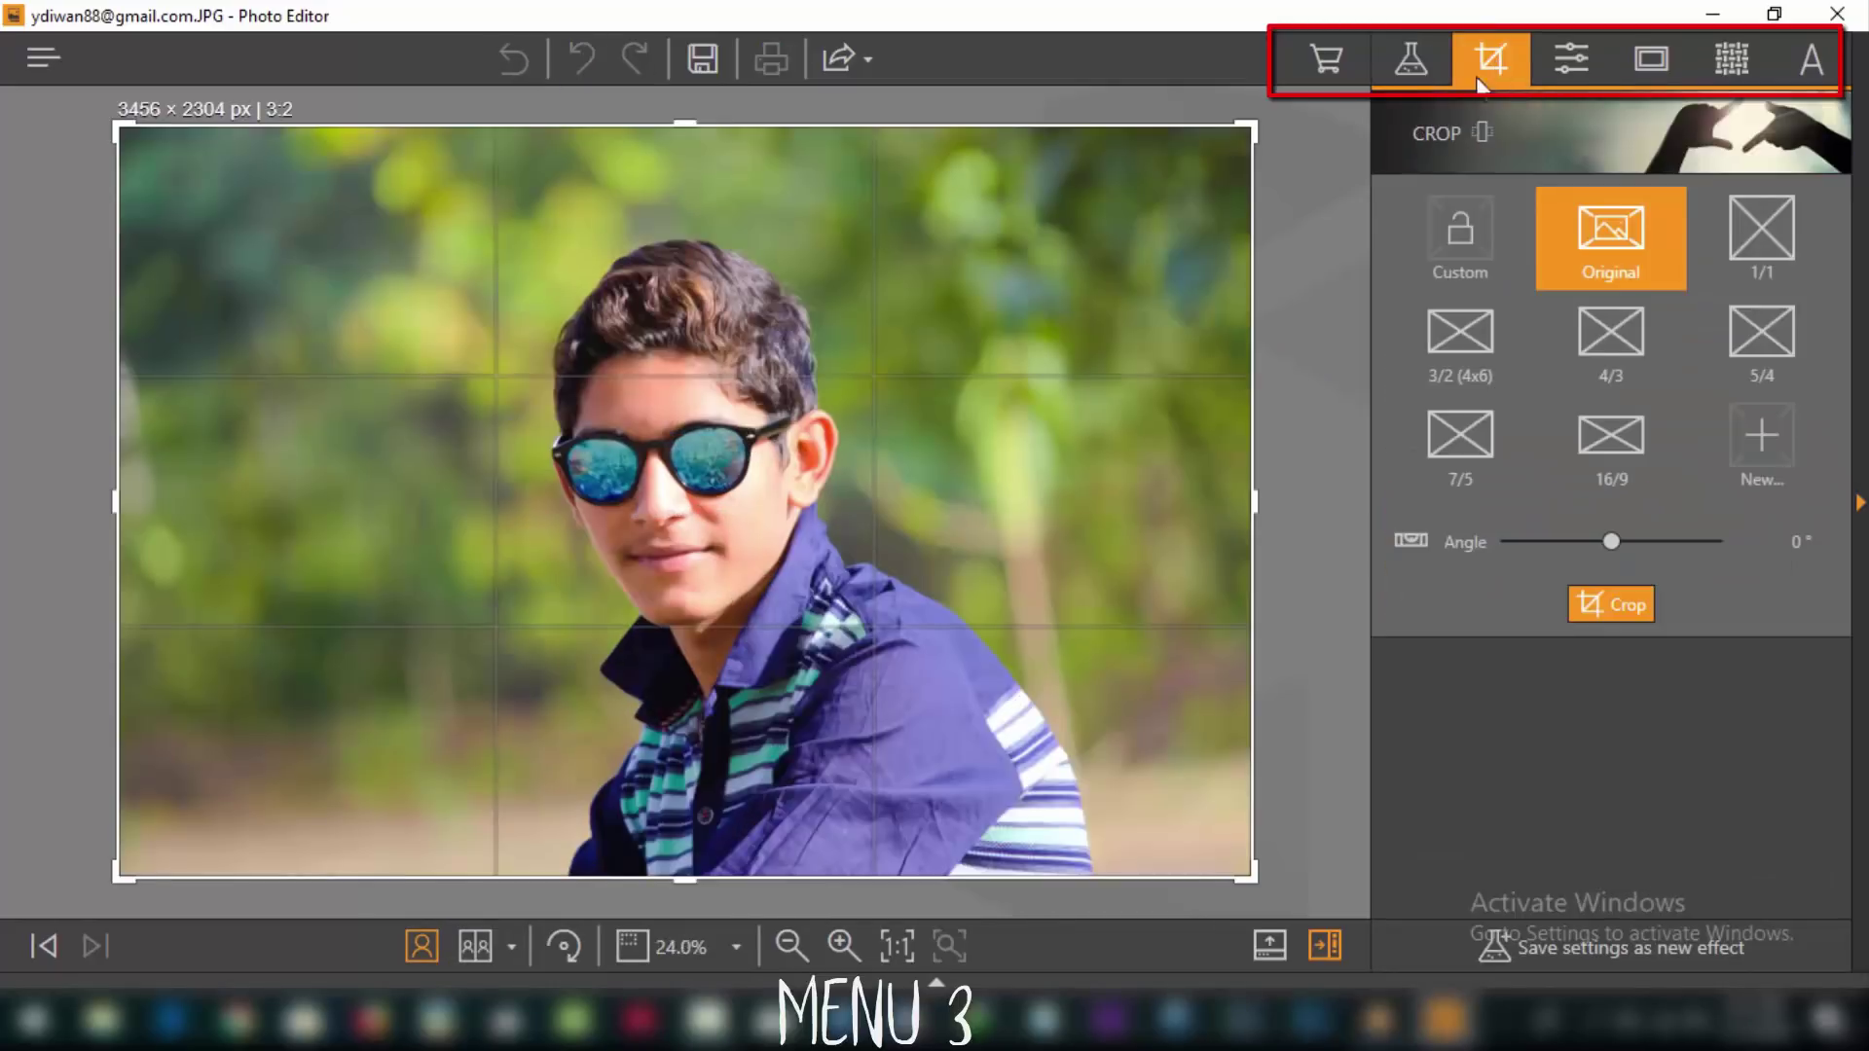
{"action": "left_click_drag", "start_coordinate": [1256, 130], "coordinate": [1154, 192]}
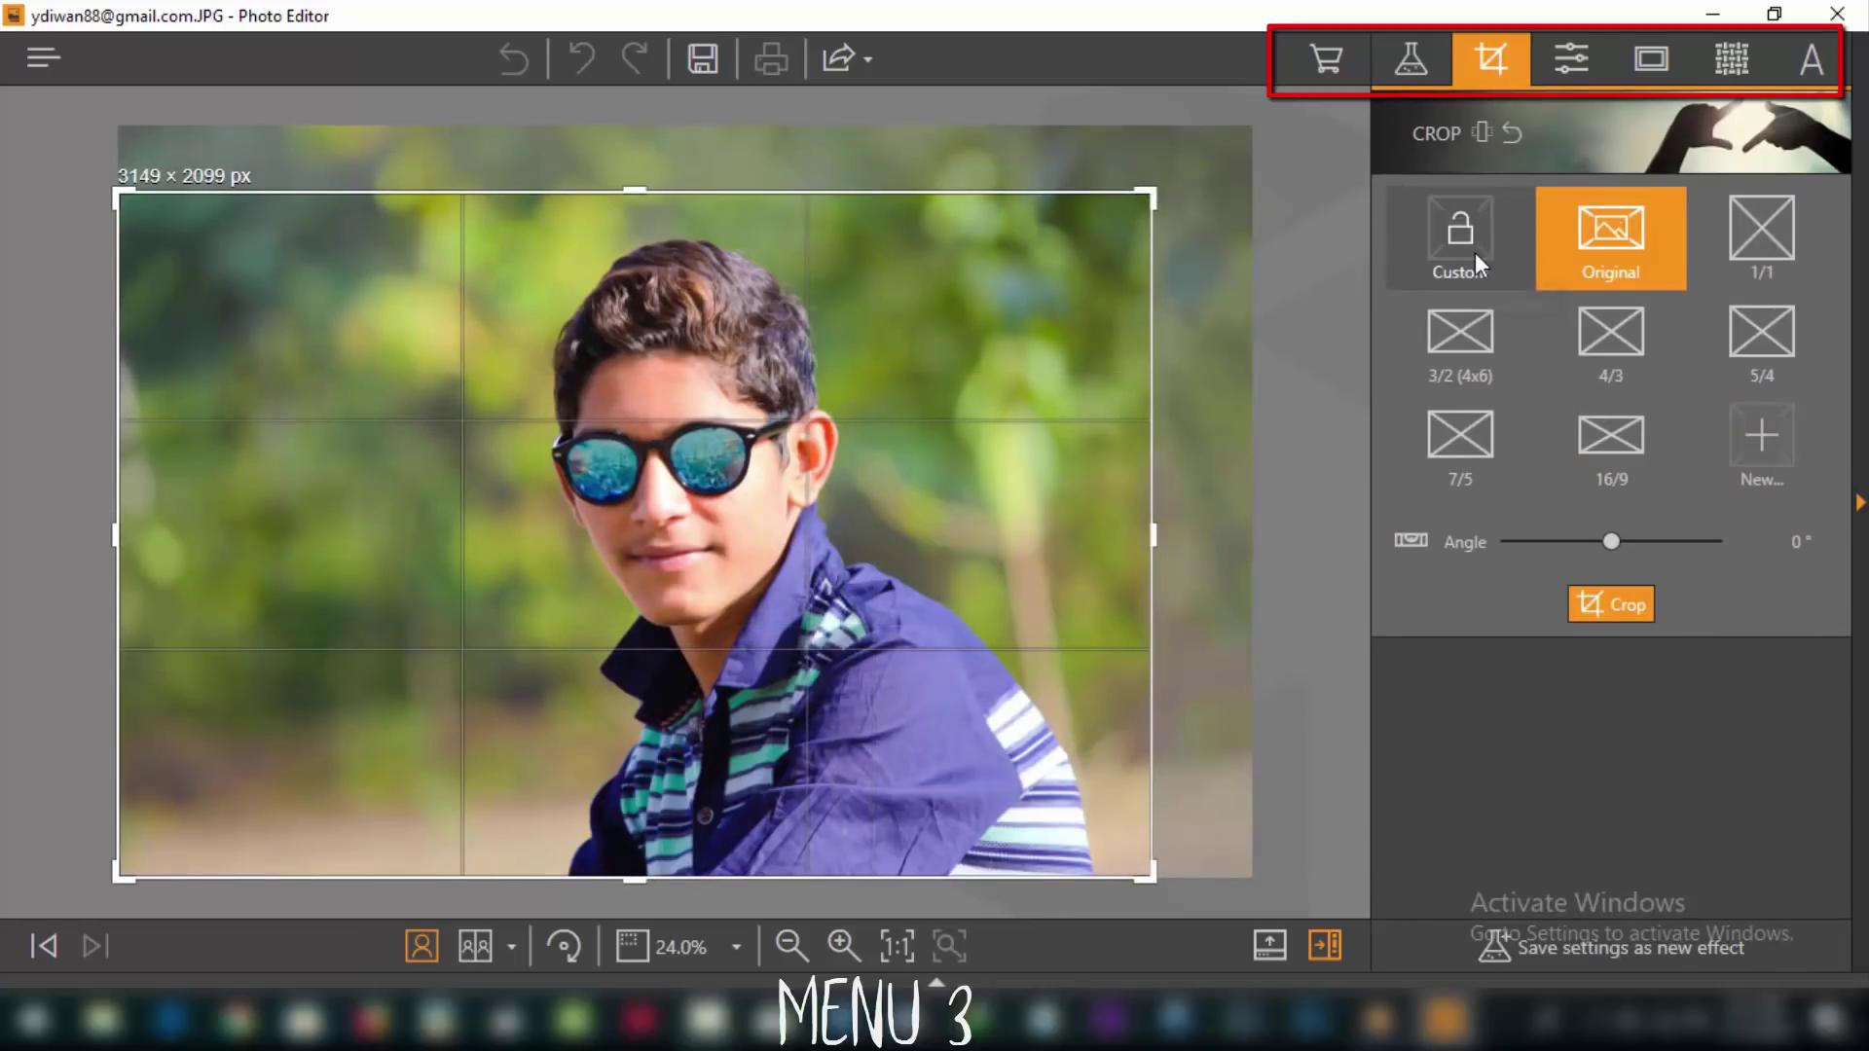
{"action": "left_click", "coordinate": [1469, 353]}
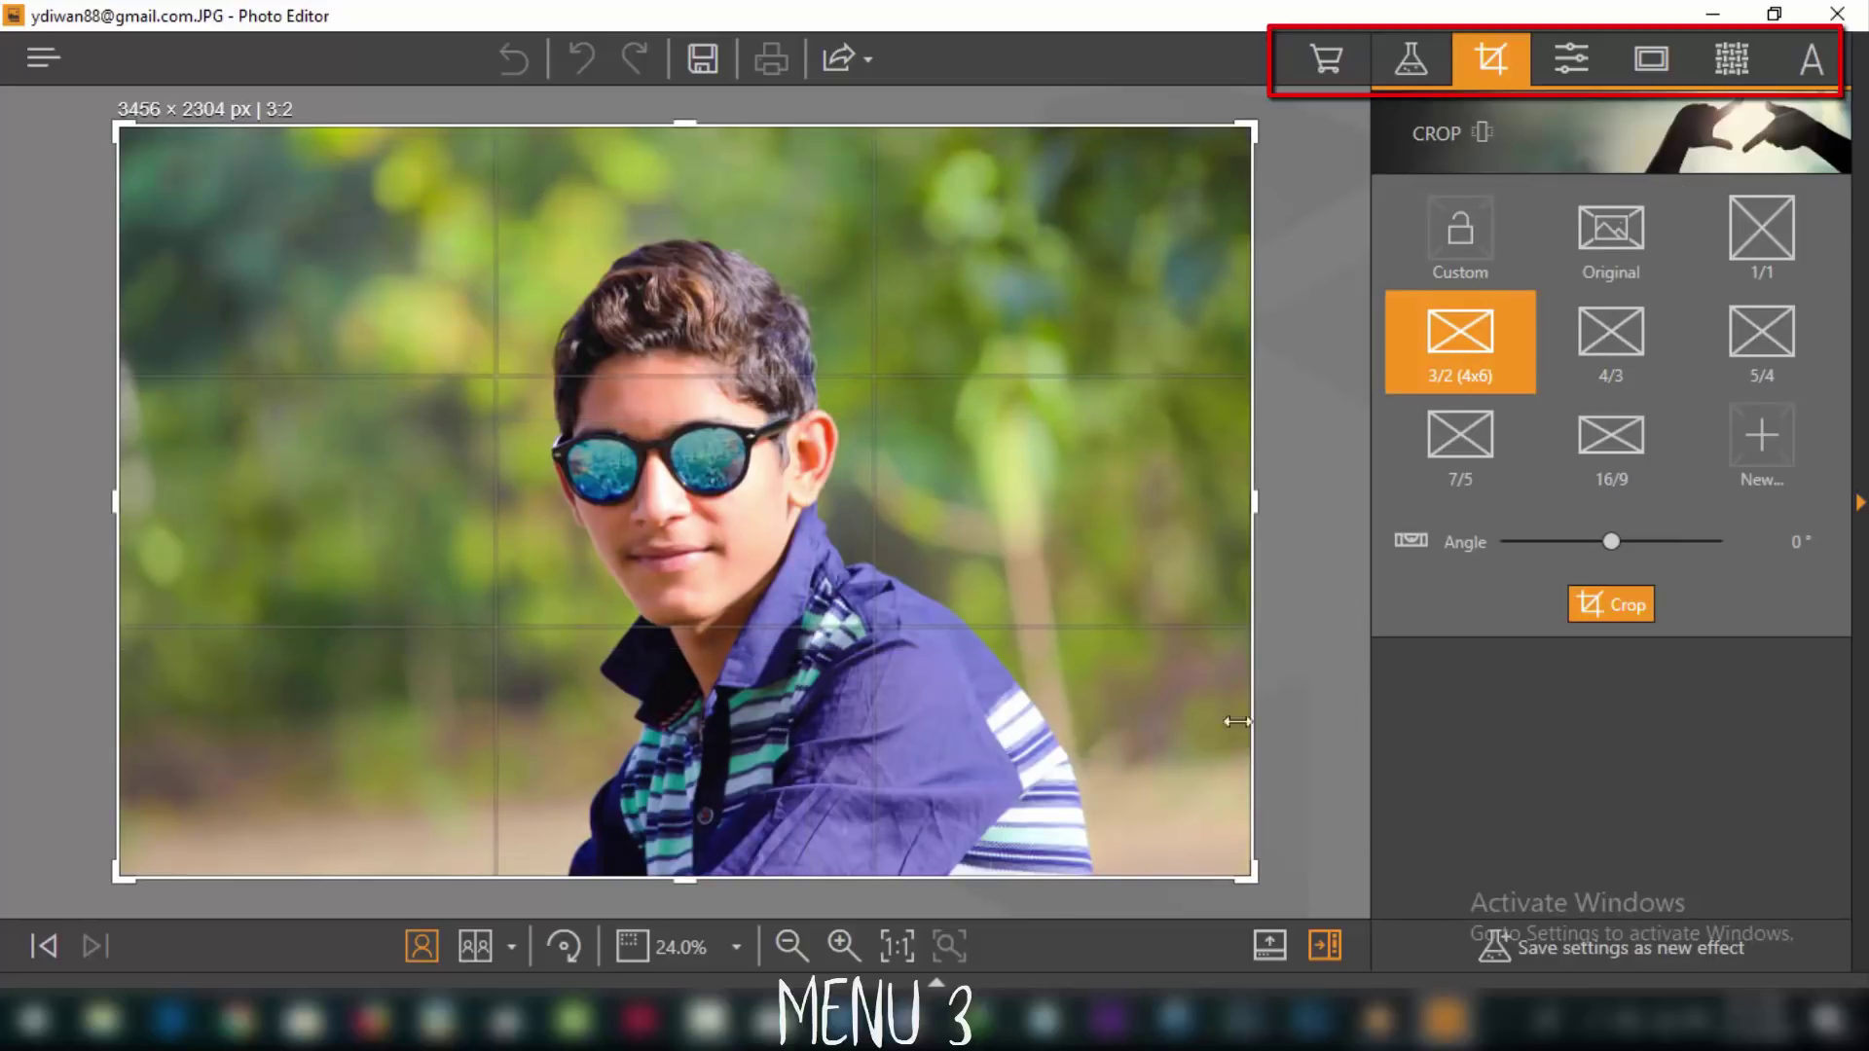
{"action": "left_click_drag", "start_coordinate": [1253, 125], "coordinate": [1188, 169]}
{"action": "left_click_drag", "start_coordinate": [1068, 351], "coordinate": [1126, 325]}
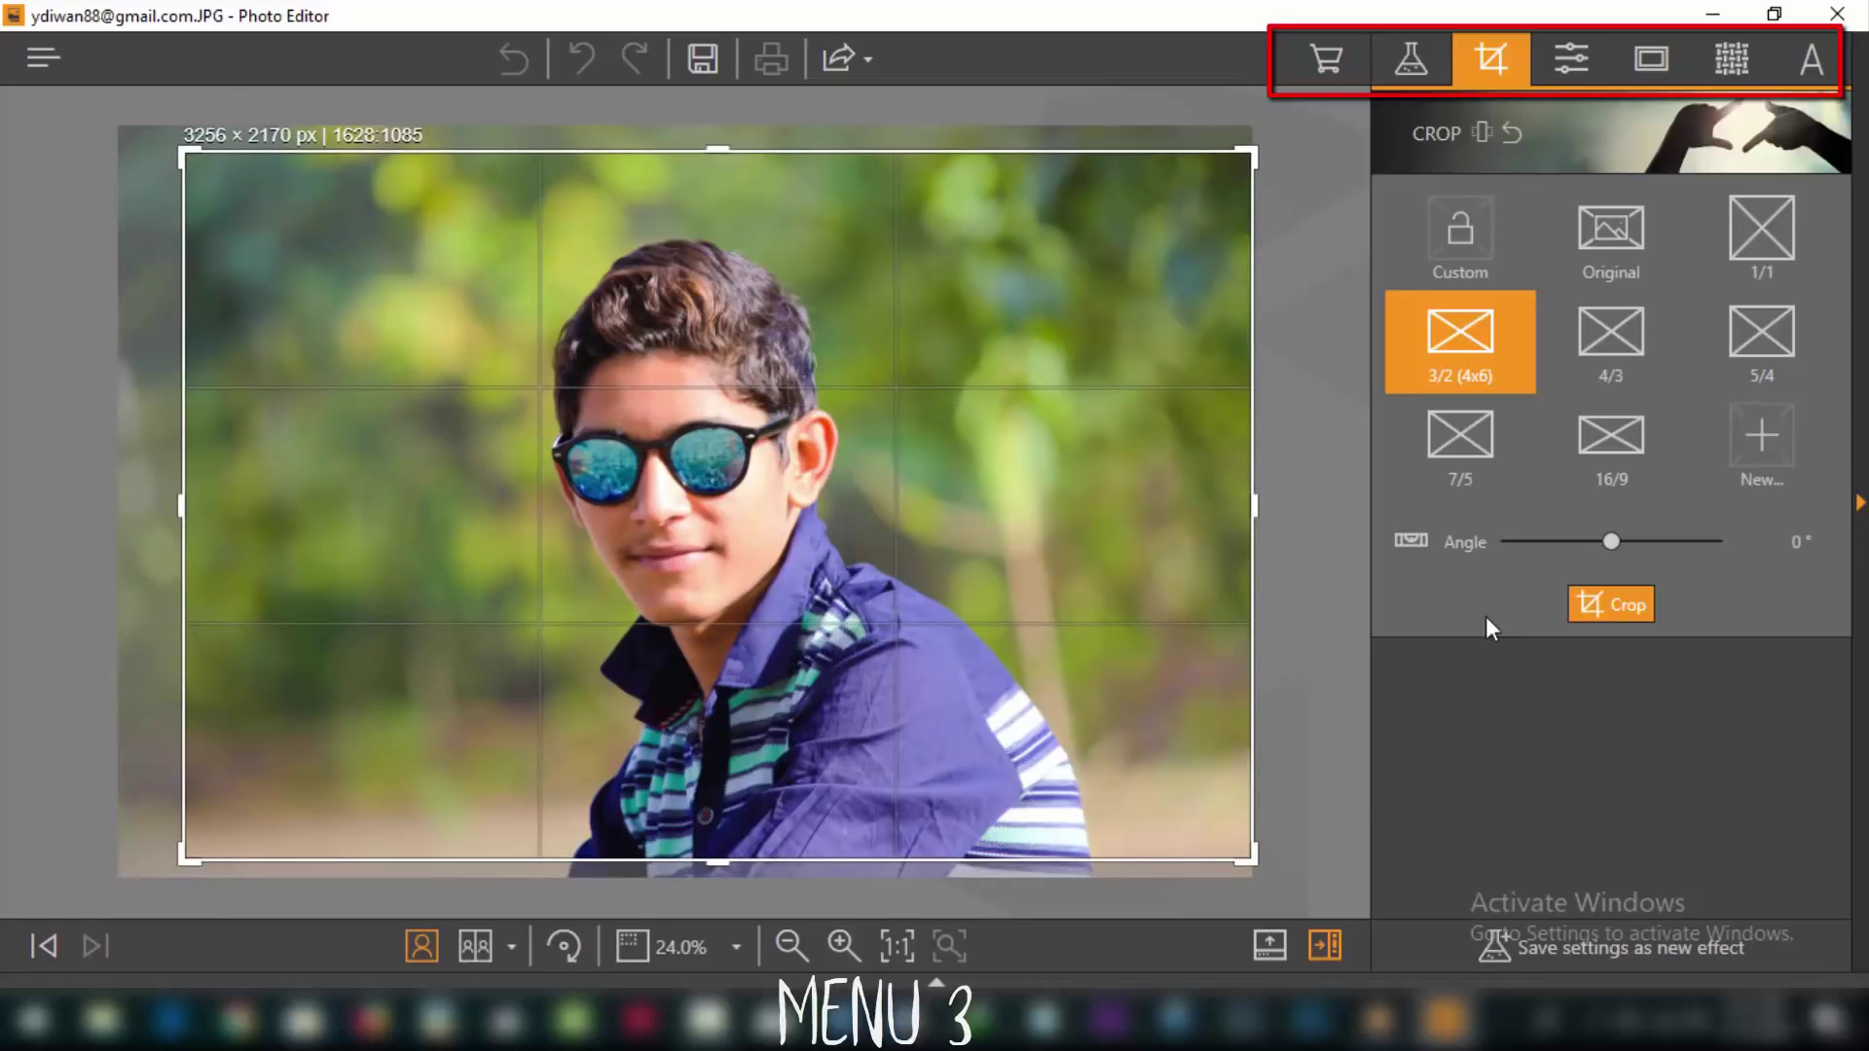
{"action": "left_click", "coordinate": [1592, 603]}
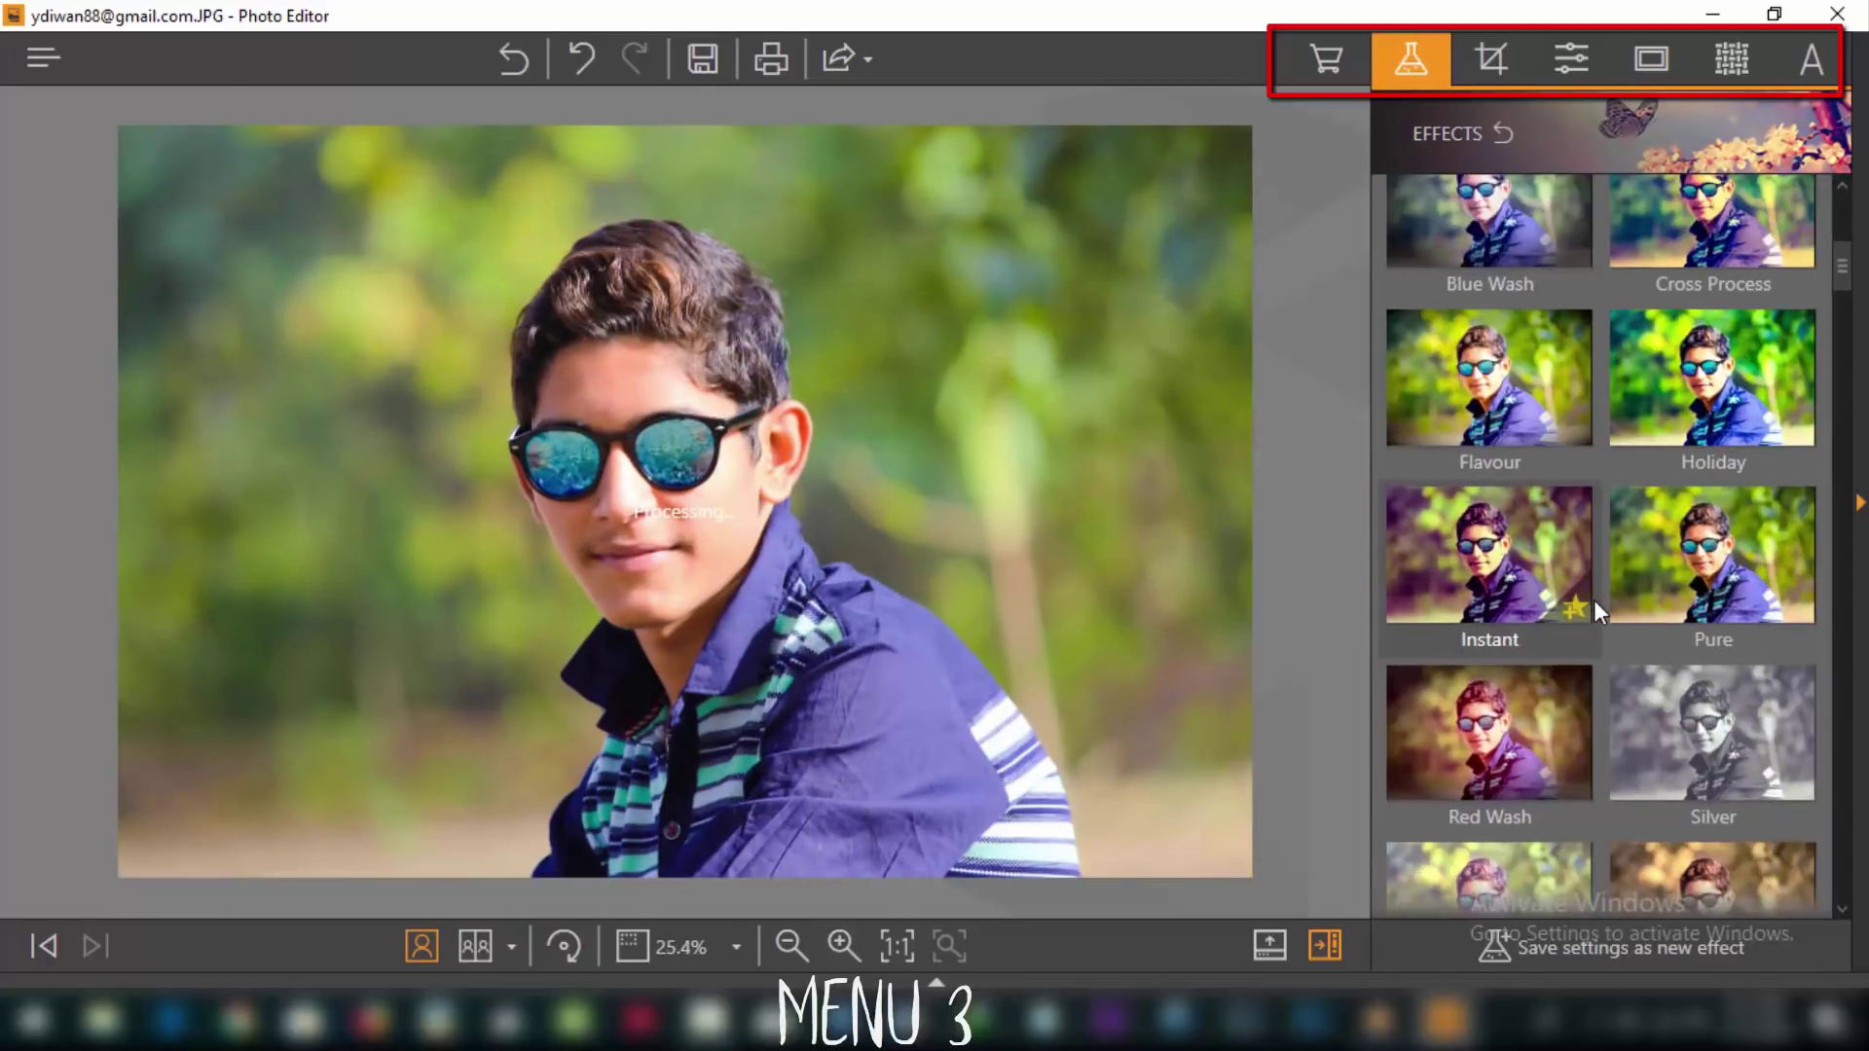
Adjust the cropped portrait with brightness +17 %, hue -17 % and clarity +57 %
{"action": "left_click", "coordinate": [1567, 58]}
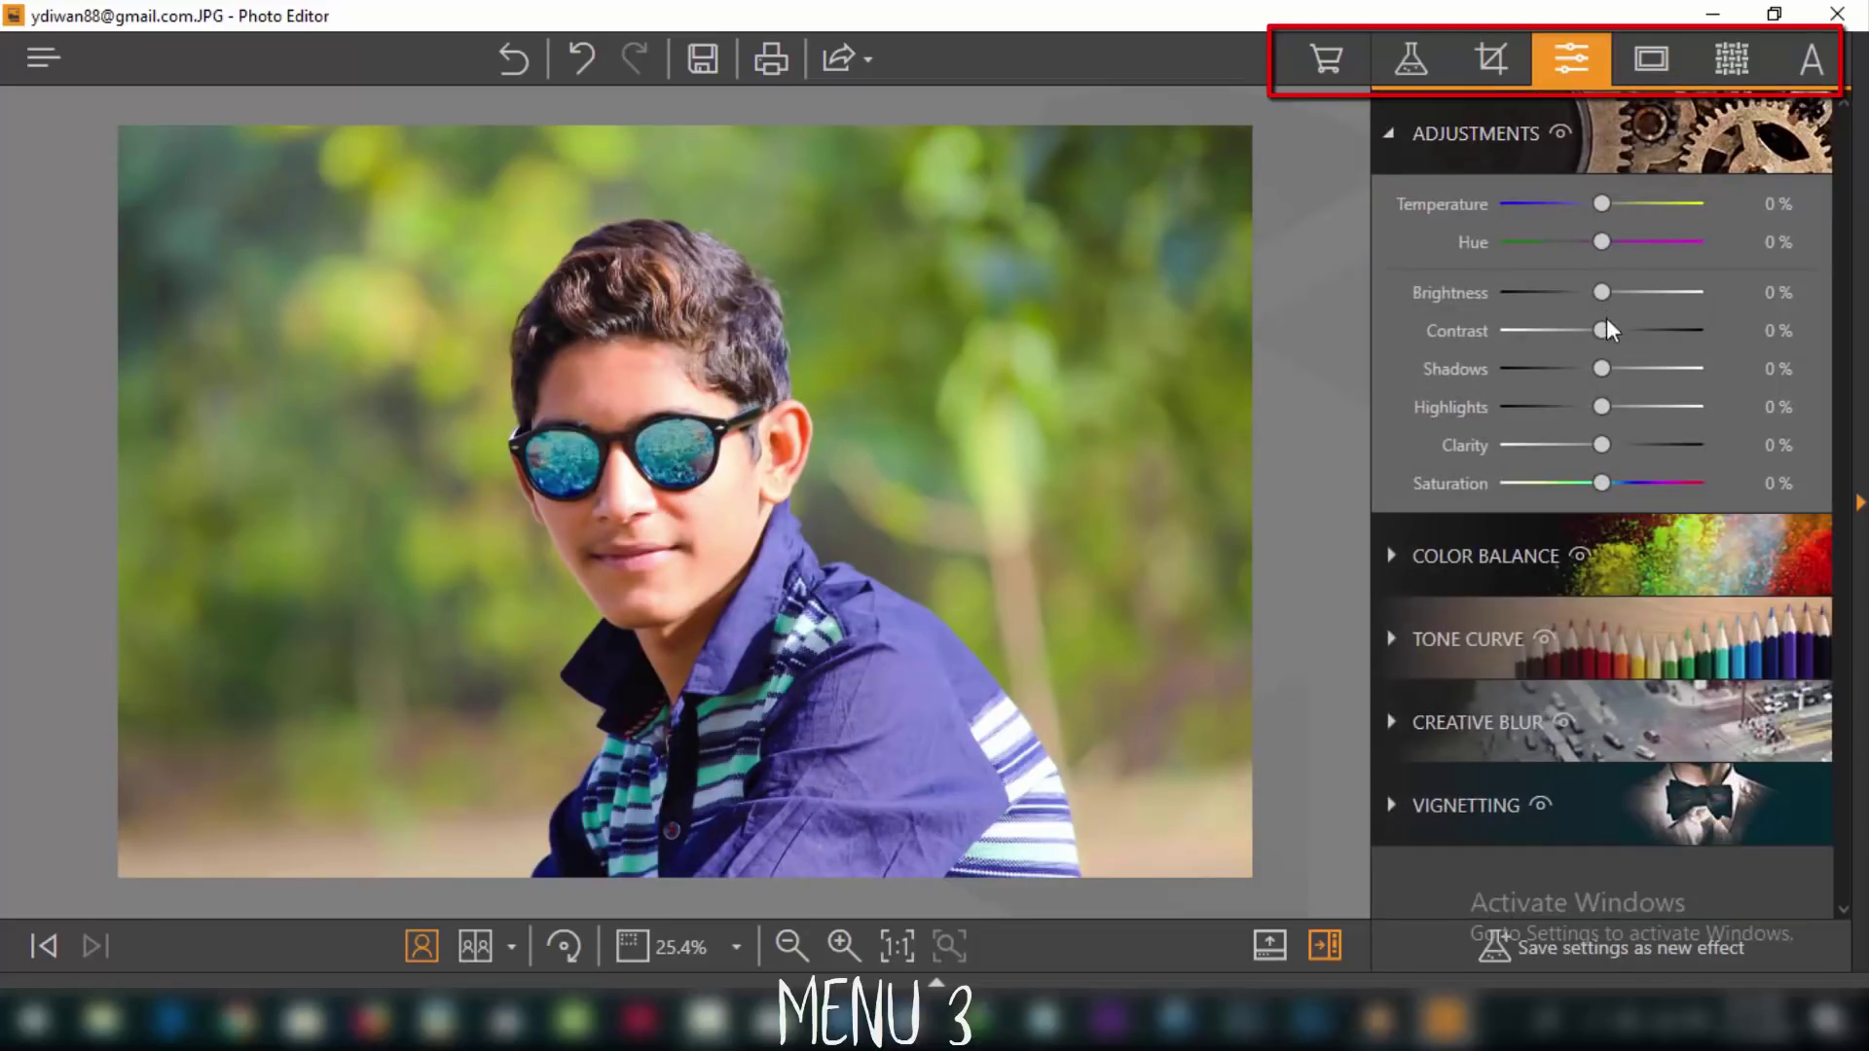
{"action": "mouse_move", "coordinate": [1606, 296]}
{"action": "left_mouse_down"}
{"action": "mouse_move", "coordinate": [1639, 296]}
{"action": "mouse_move", "coordinate": [1602, 302]}
{"action": "mouse_move", "coordinate": [1622, 299]}
{"action": "left_mouse_up"}
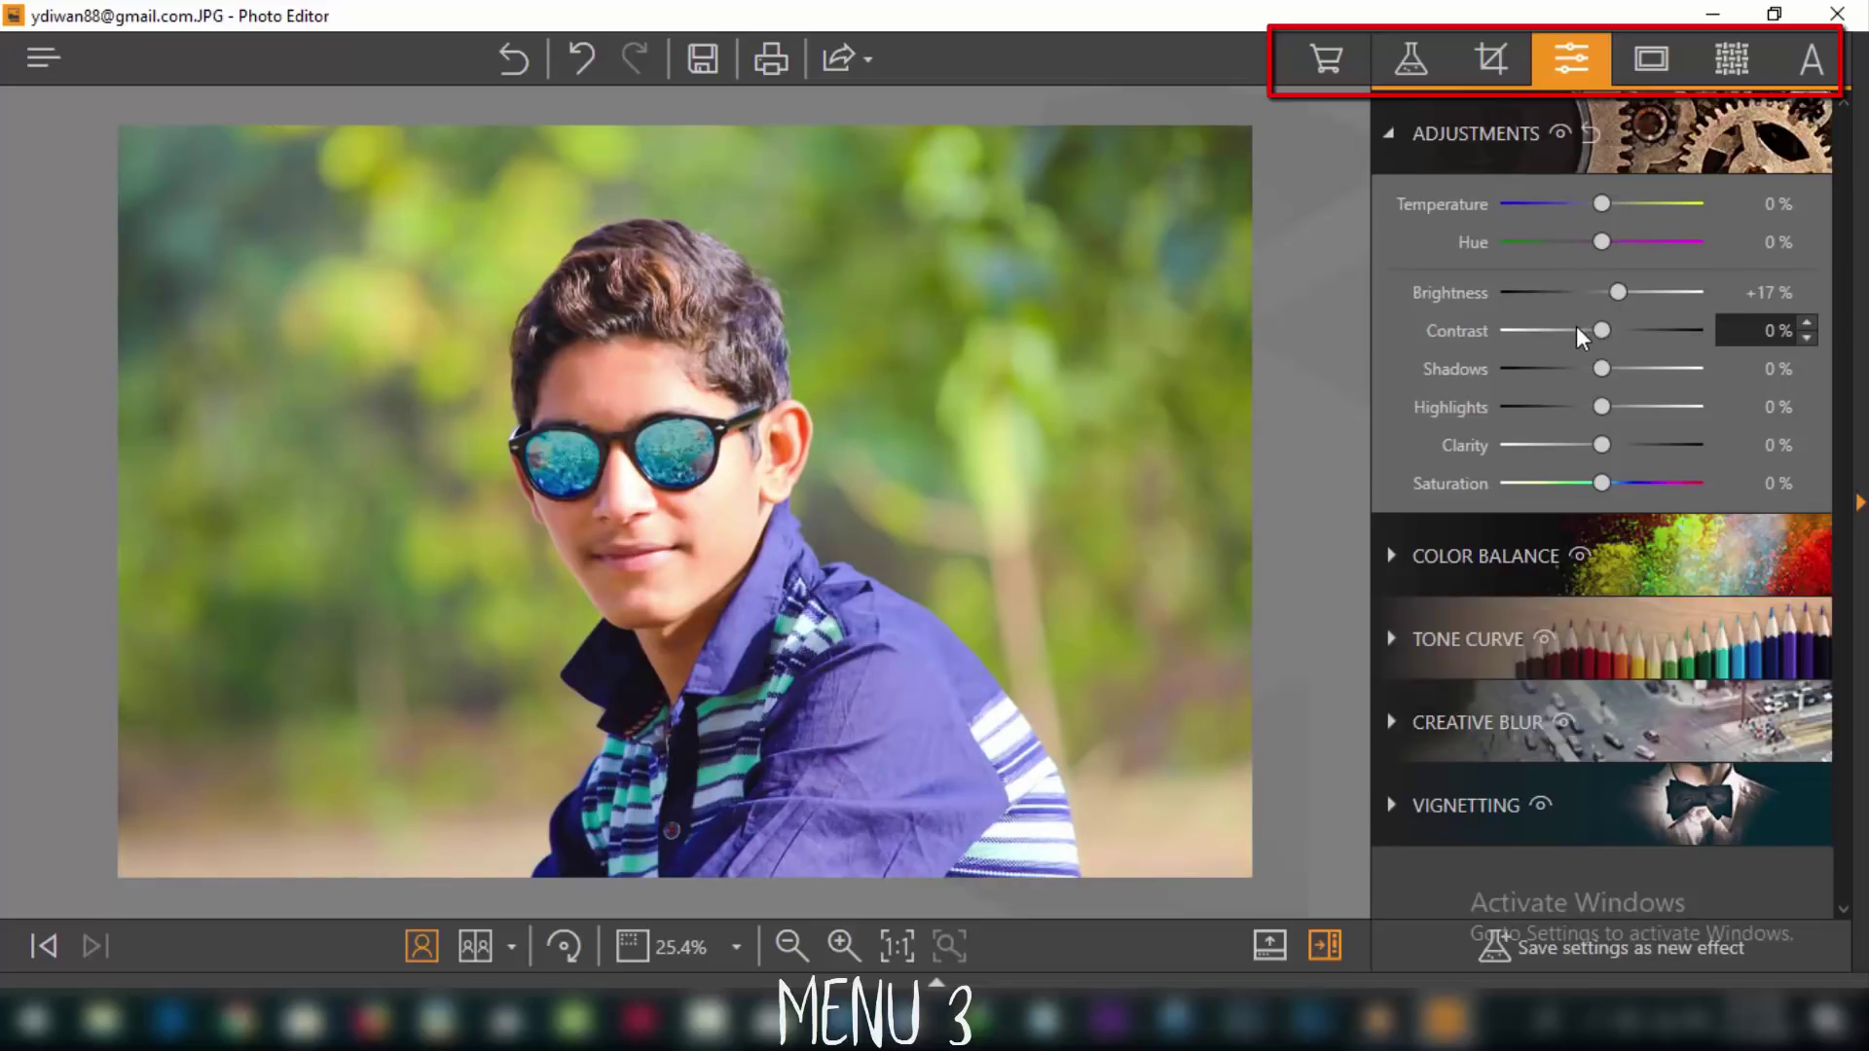
{"action": "mouse_move", "coordinate": [1602, 238]}
{"action": "left_mouse_down"}
{"action": "mouse_move", "coordinate": [1672, 241]}
{"action": "mouse_move", "coordinate": [1586, 242]}
{"action": "left_mouse_up"}
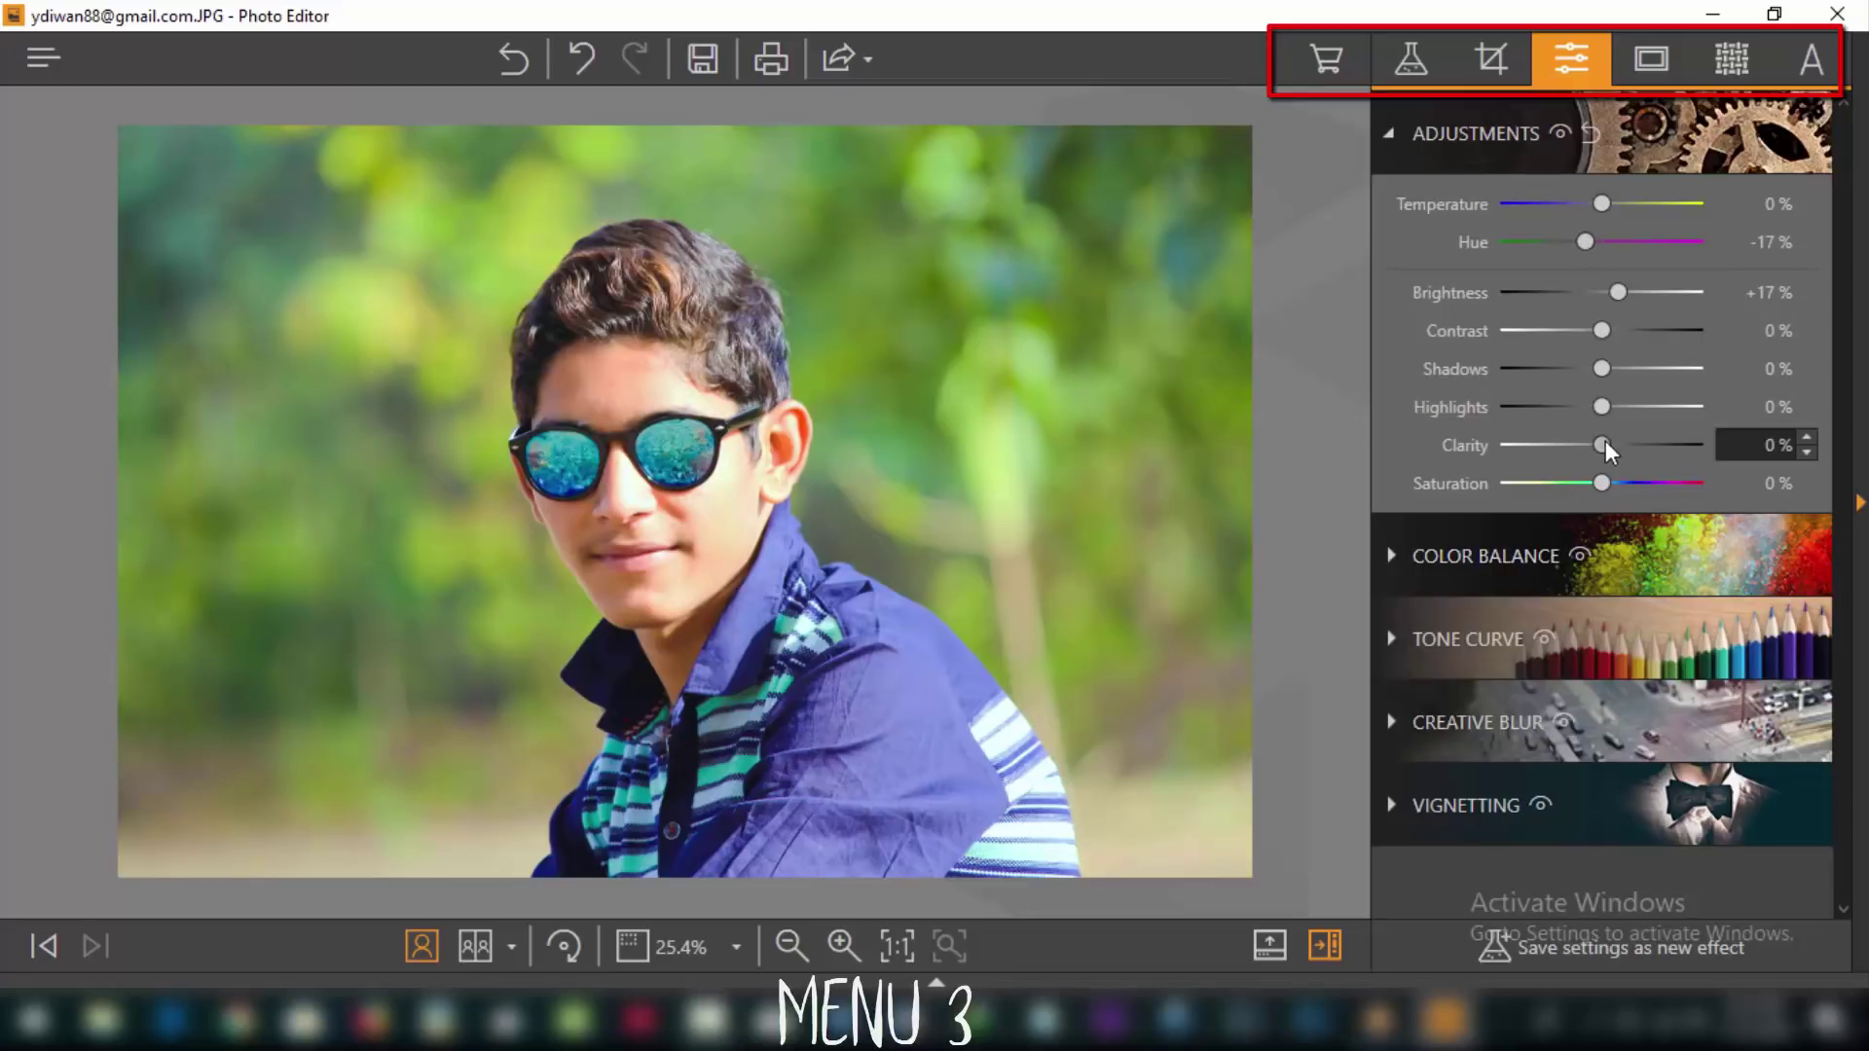
{"action": "left_click_drag", "start_coordinate": [1604, 443], "coordinate": [1661, 442]}
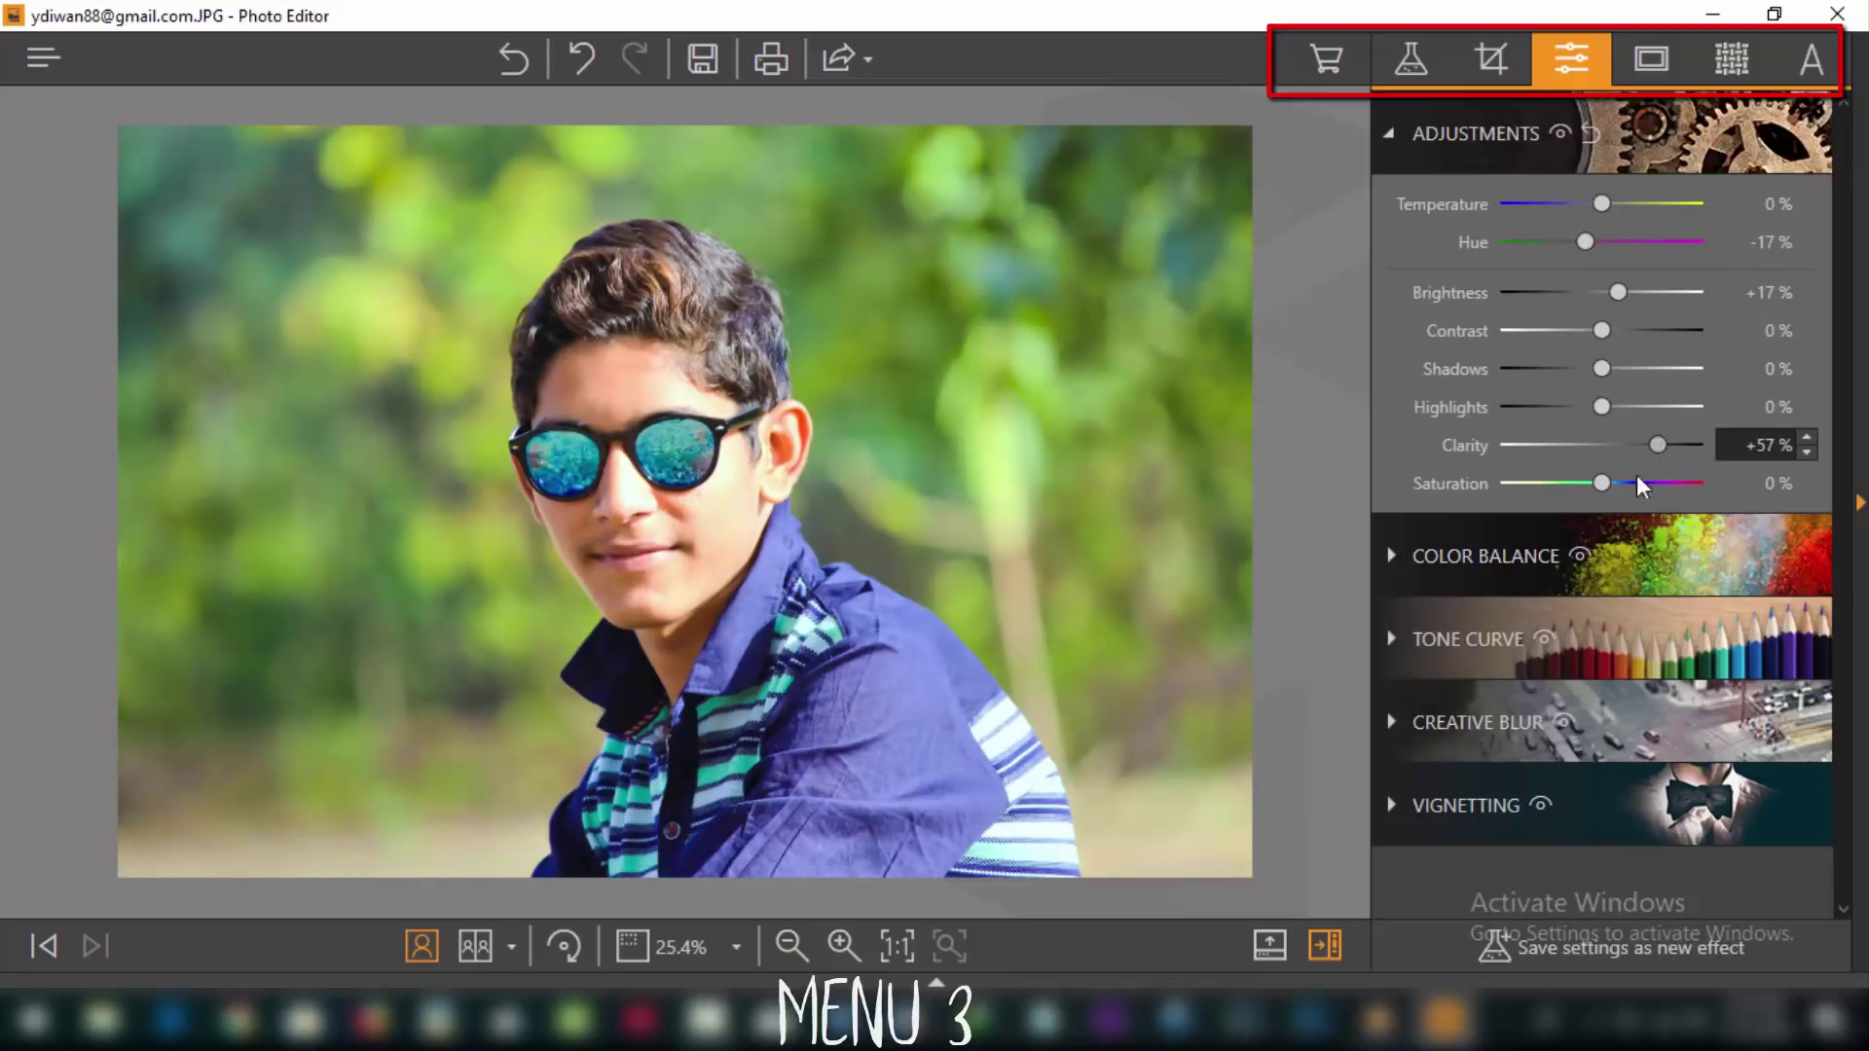
Set the master hue of the color balance to +218° and open the tone curve settings
{"action": "left_click", "coordinate": [1464, 565]}
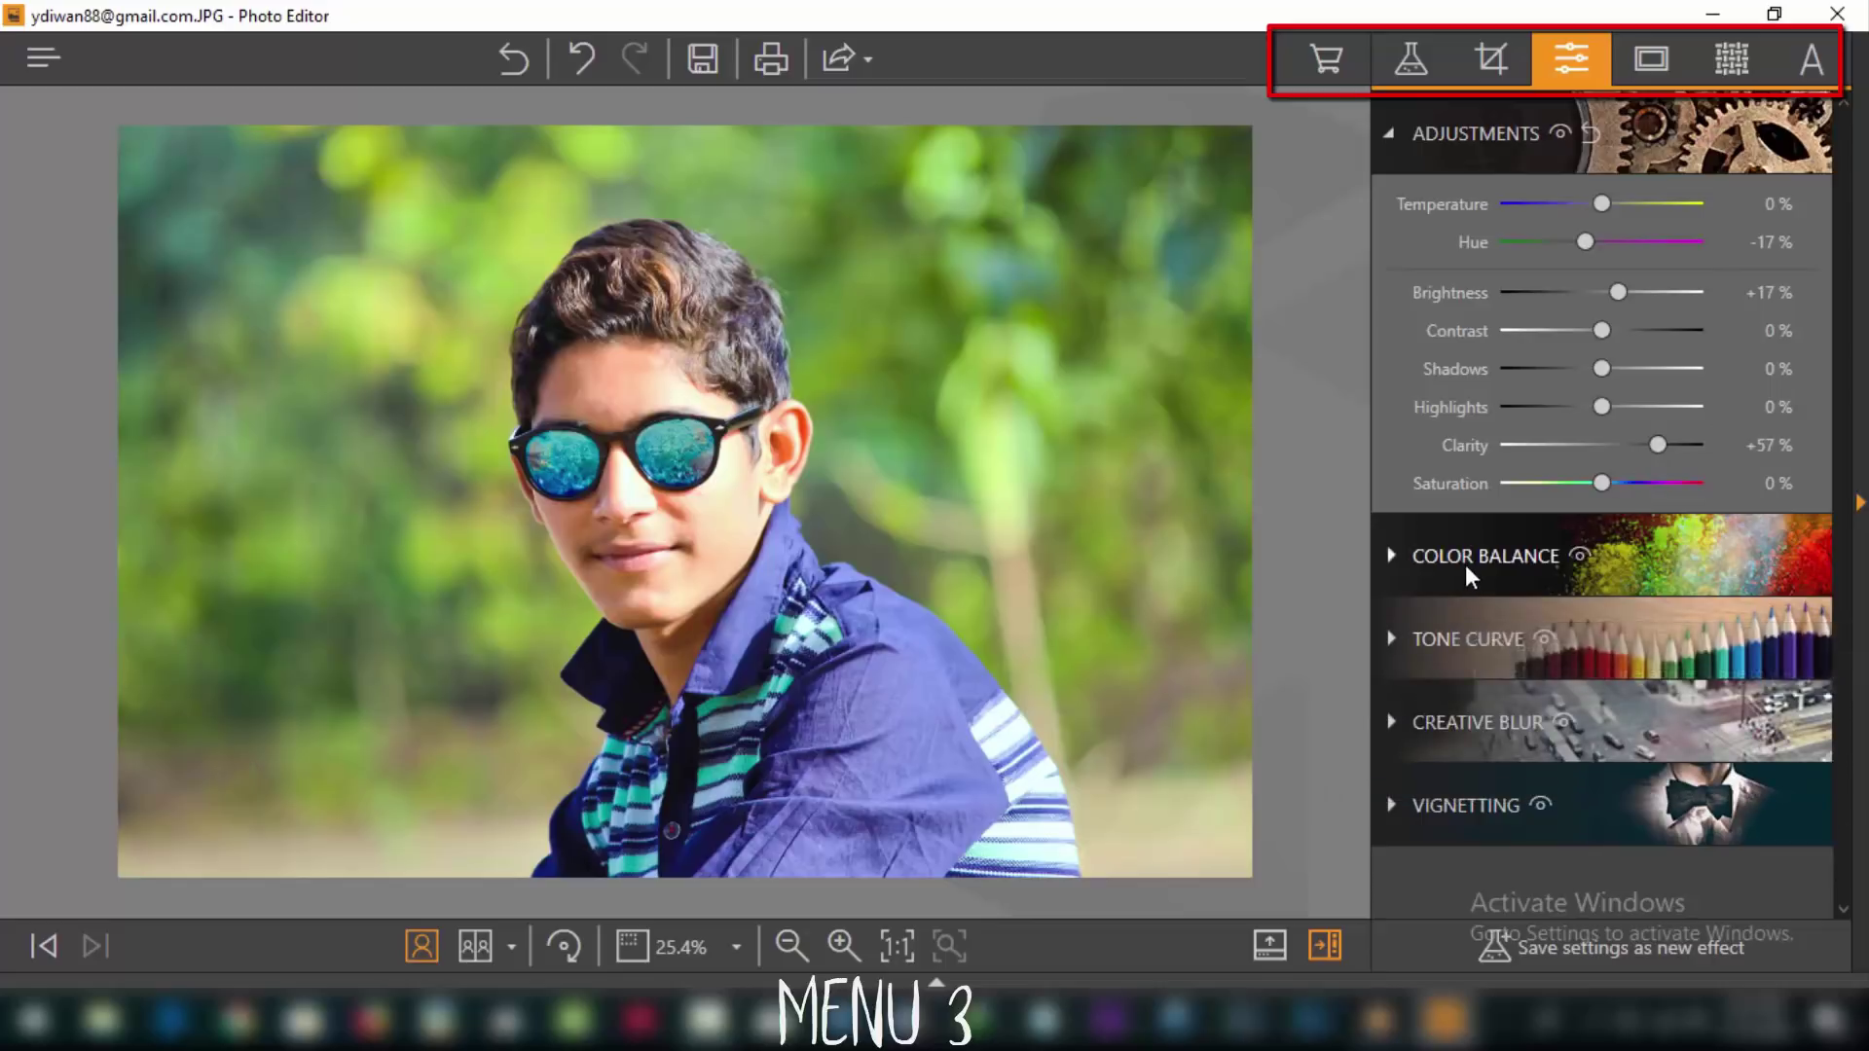
{"action": "left_click", "coordinate": [1563, 633]}
{"action": "left_click_drag", "start_coordinate": [1564, 631], "coordinate": [1609, 633]}
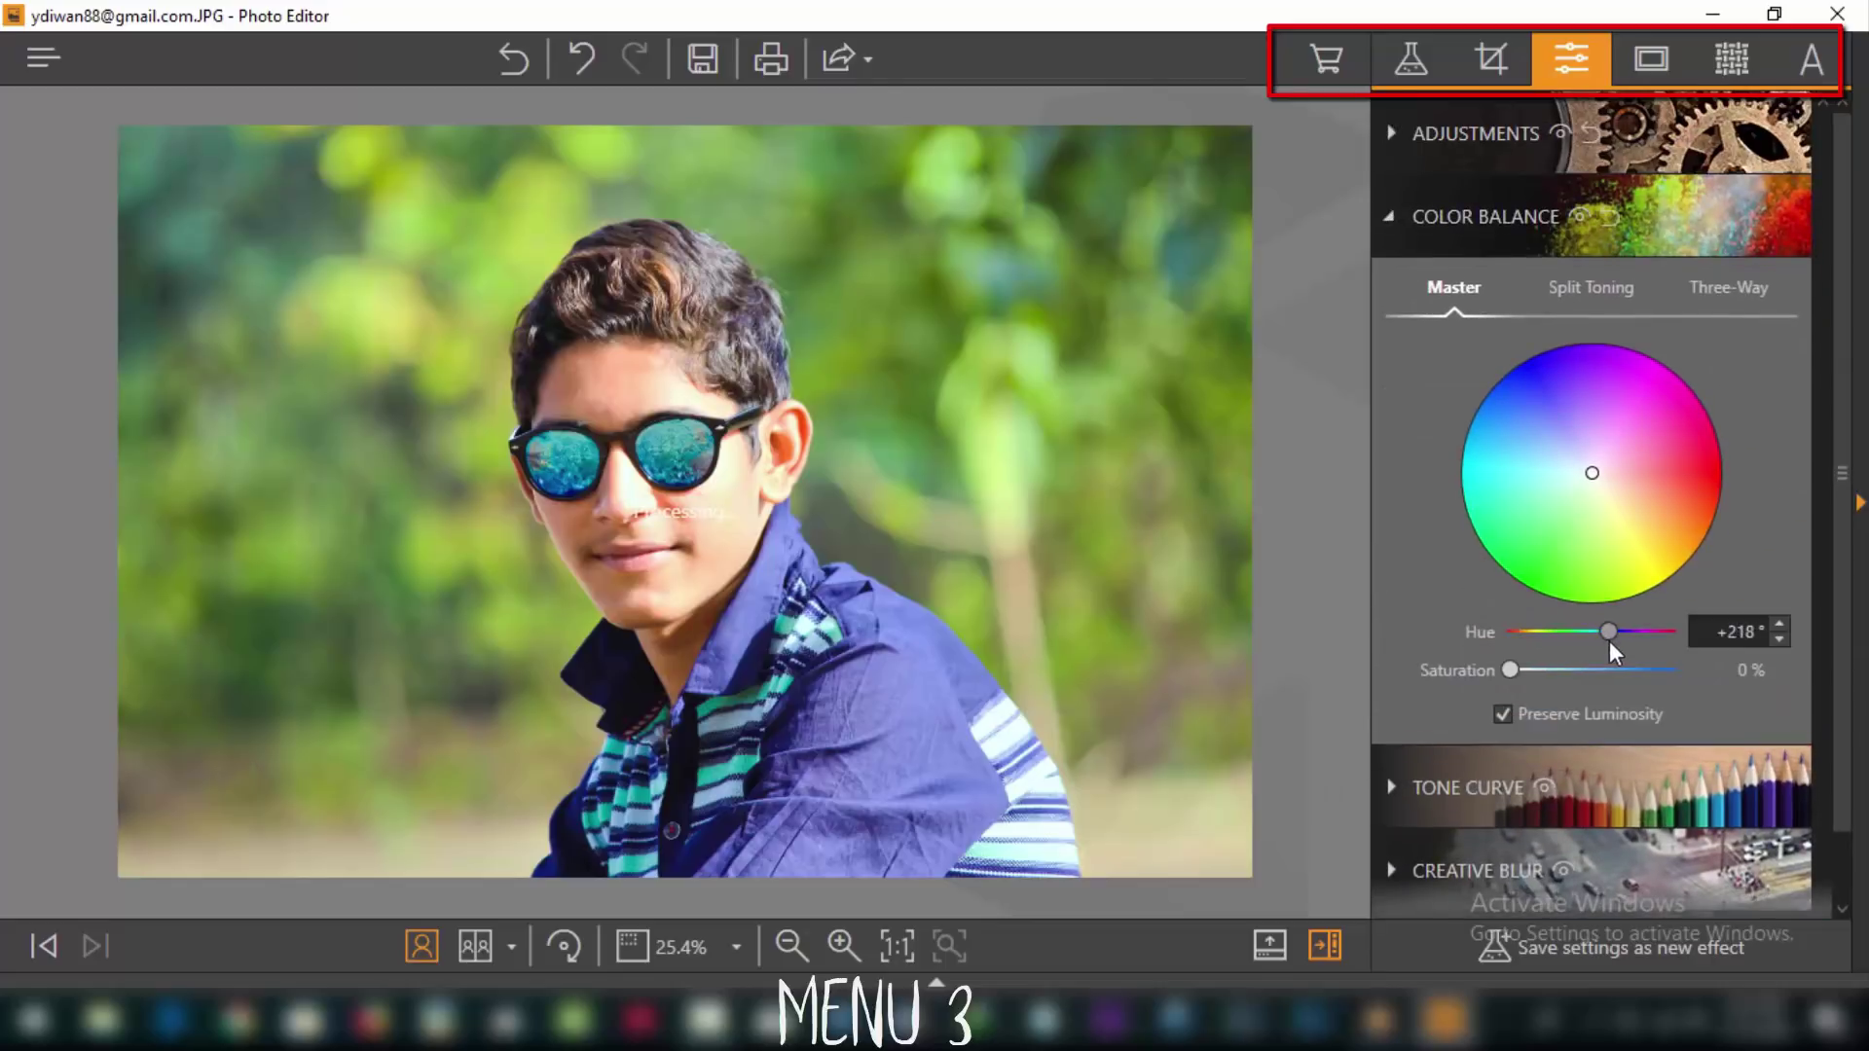
{"action": "left_click", "coordinate": [1446, 800]}
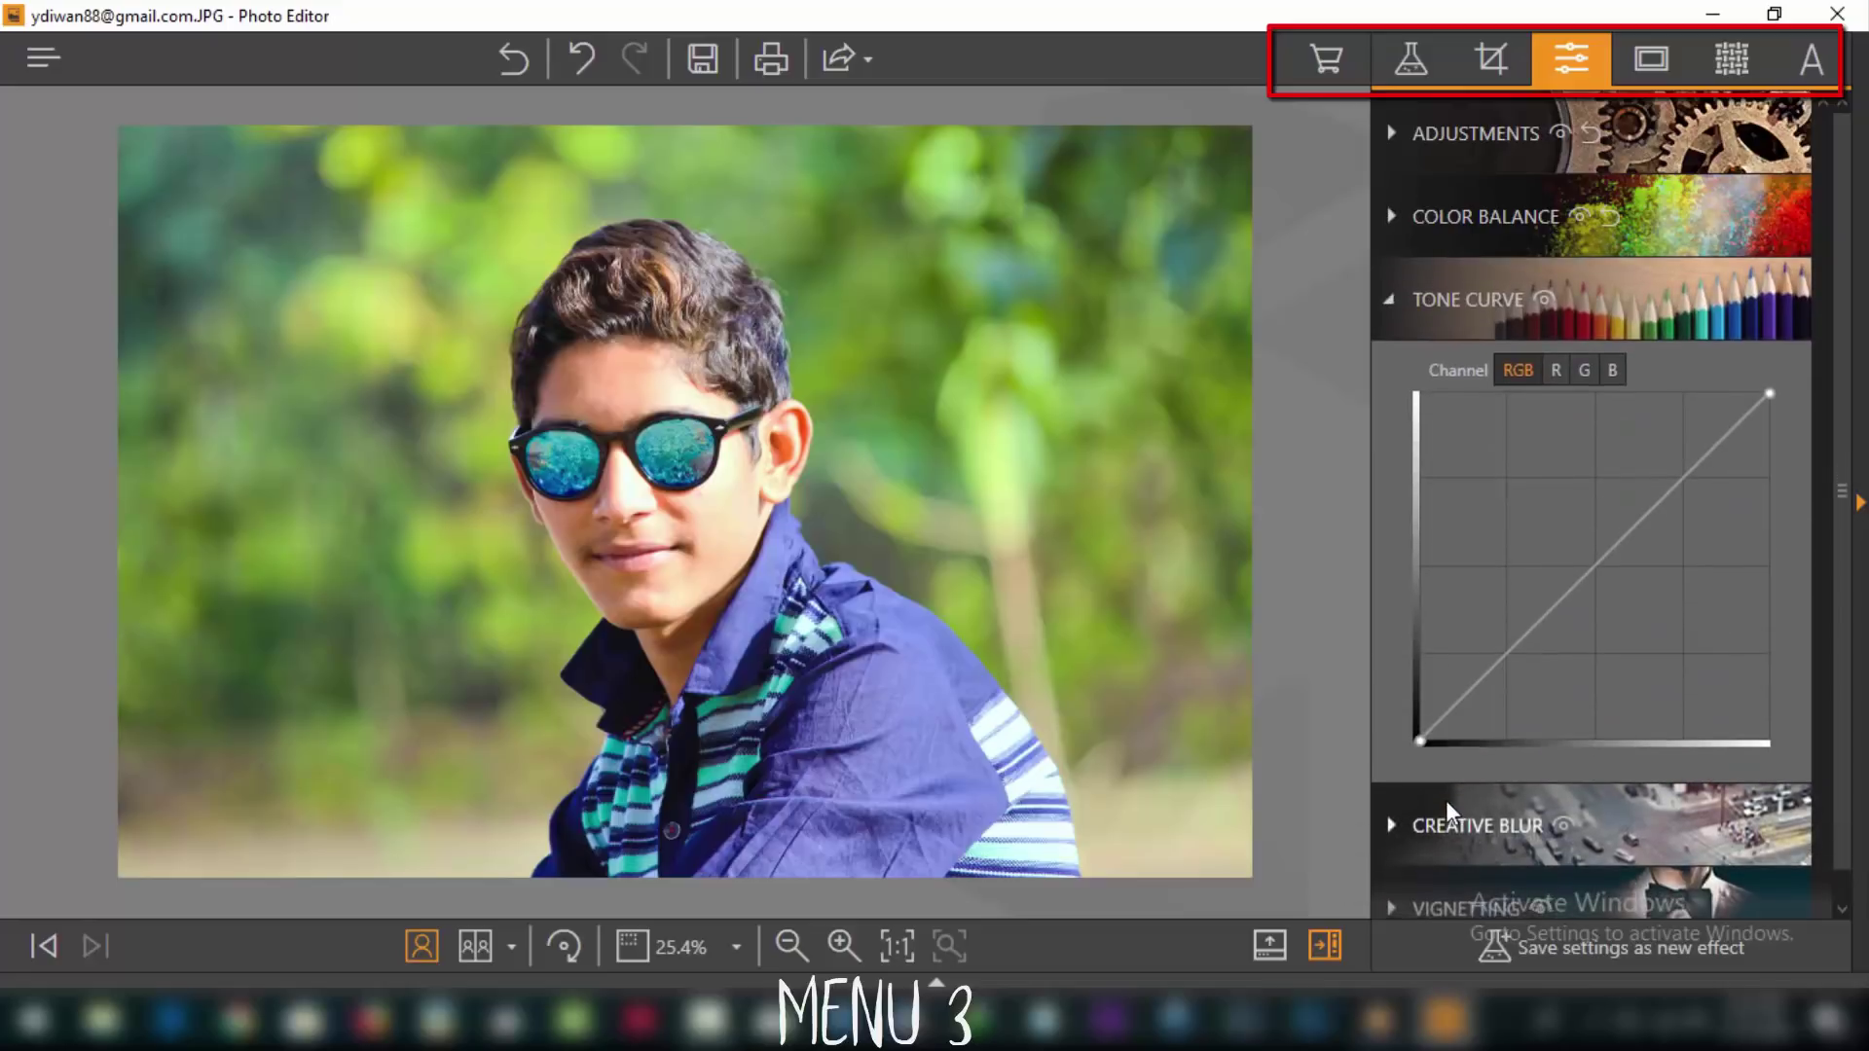
Try darkening the portrait by lowering the RGB tone curve's midtones to about 122/59, and revert the photo to its unedited state
{"action": "left_click_drag", "start_coordinate": [1550, 611], "coordinate": [1587, 662]}
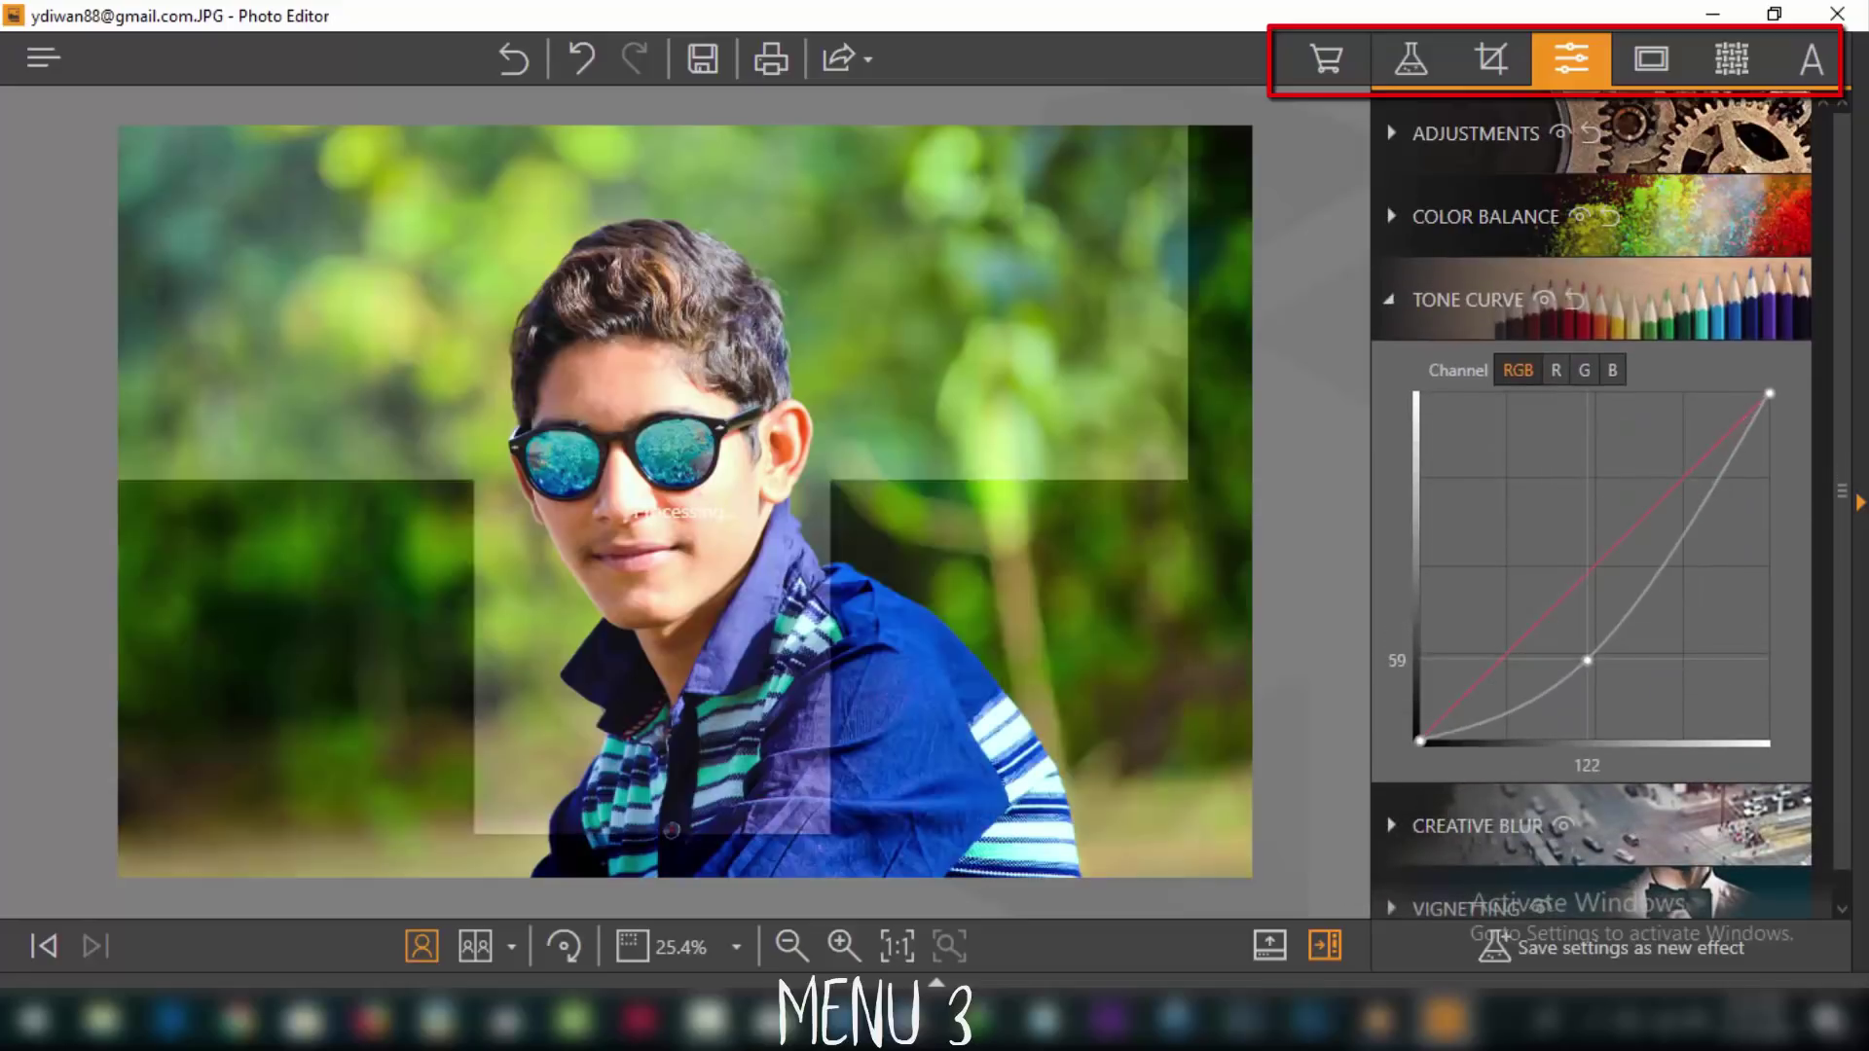
{"action": "left_click", "coordinate": [1518, 828]}
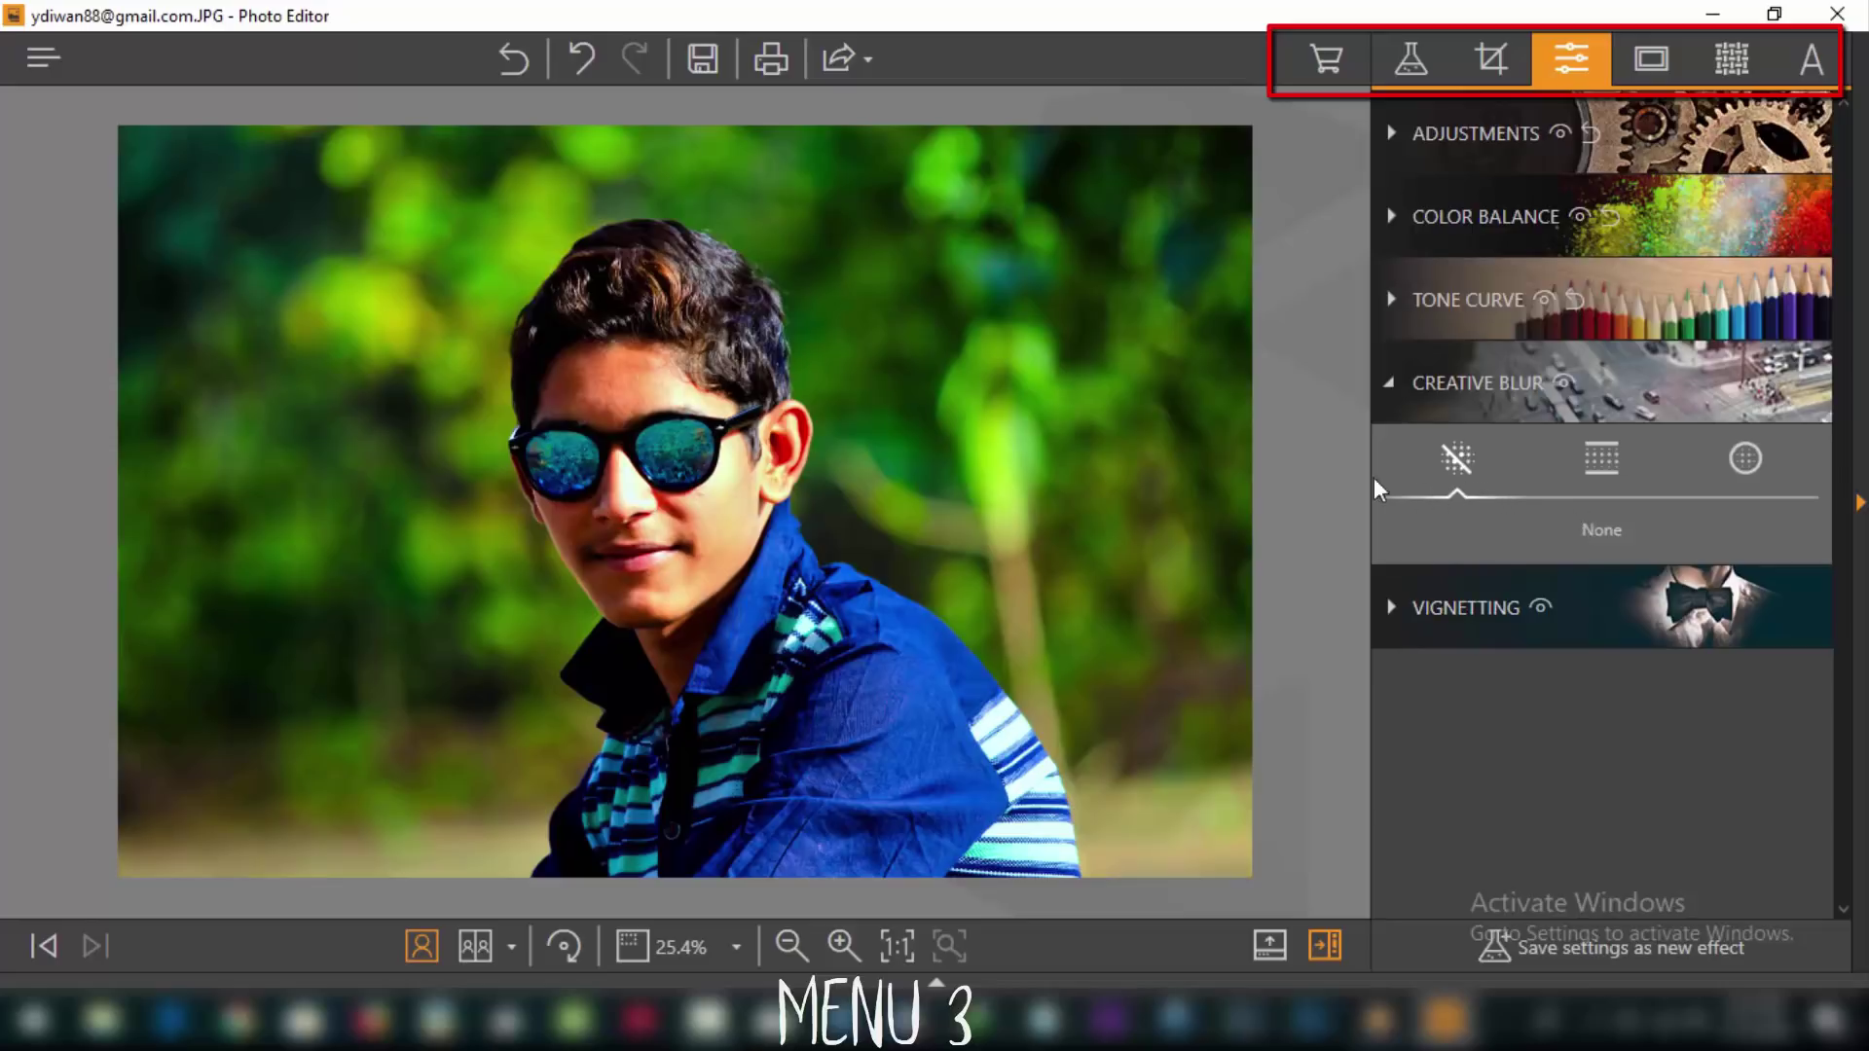
{"action": "left_click", "coordinate": [512, 58]}
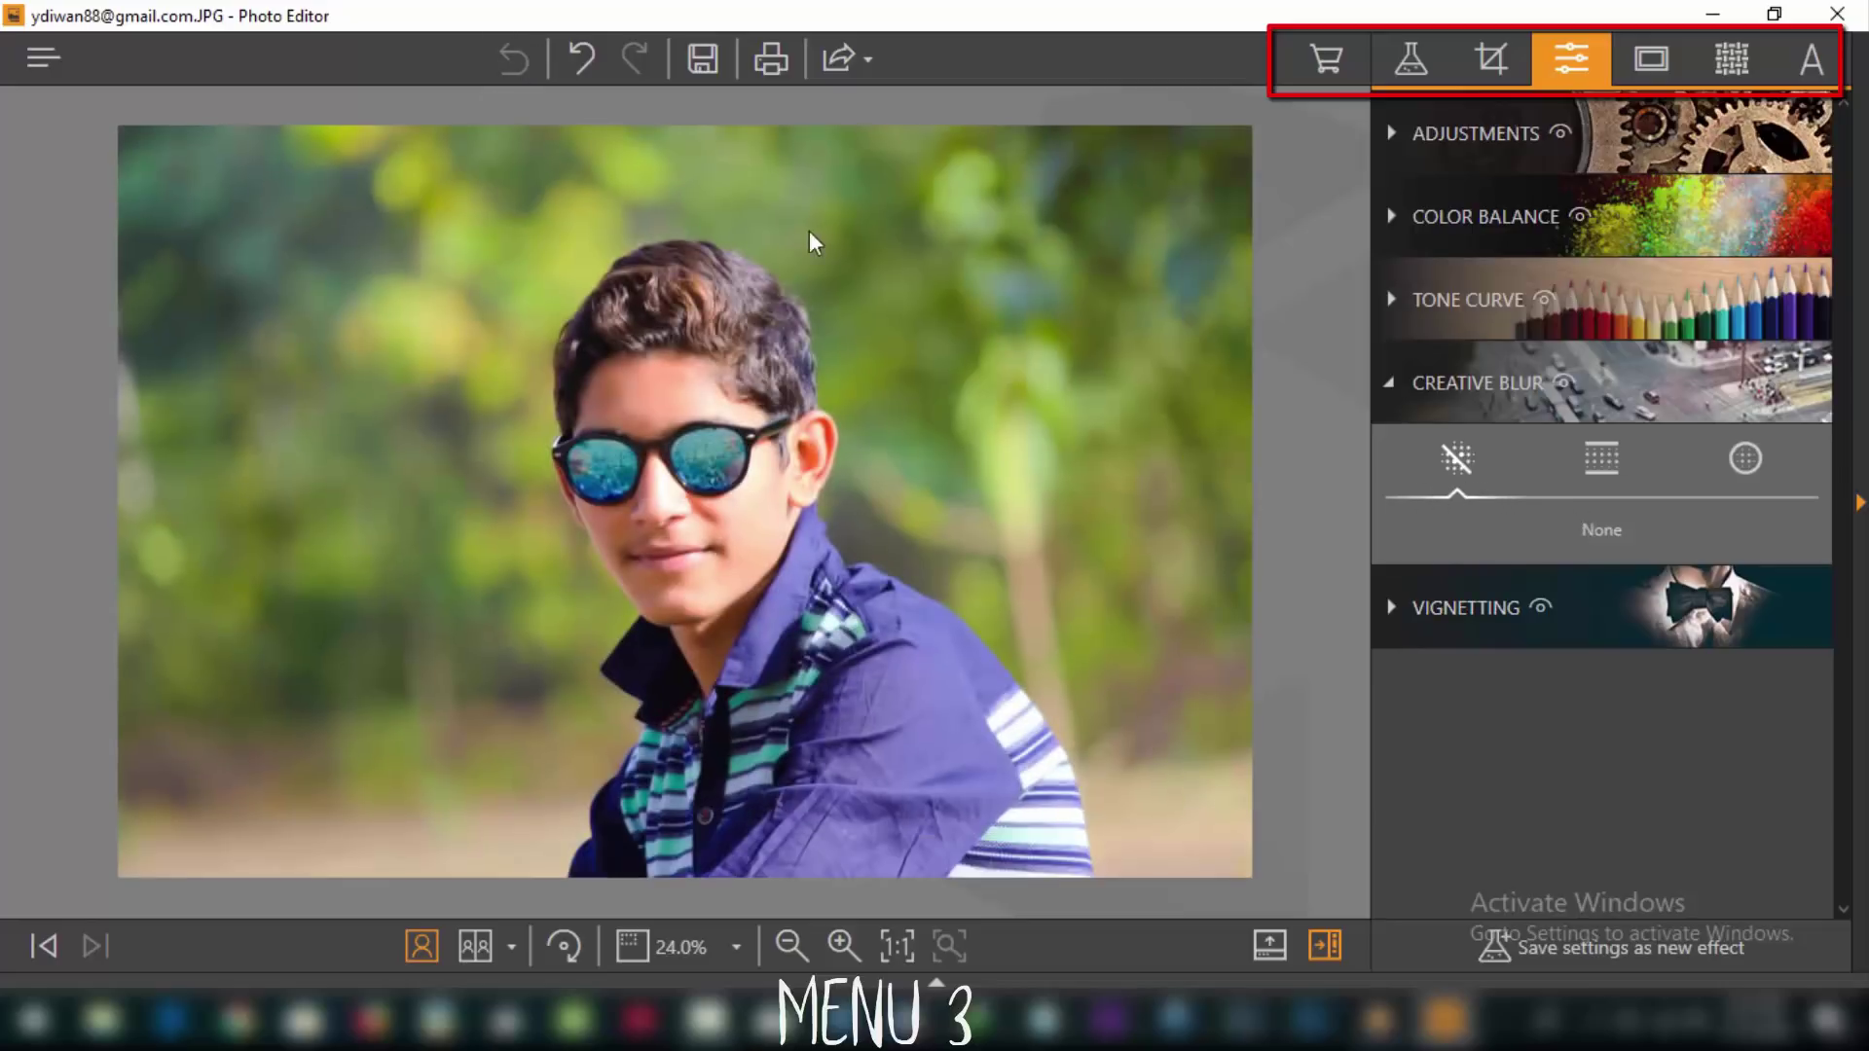
Try a linear creative blur with a narrowed, slightly tilted focus band across the hair and sunglasses, and revert the portrait
{"action": "left_click", "coordinate": [1604, 466]}
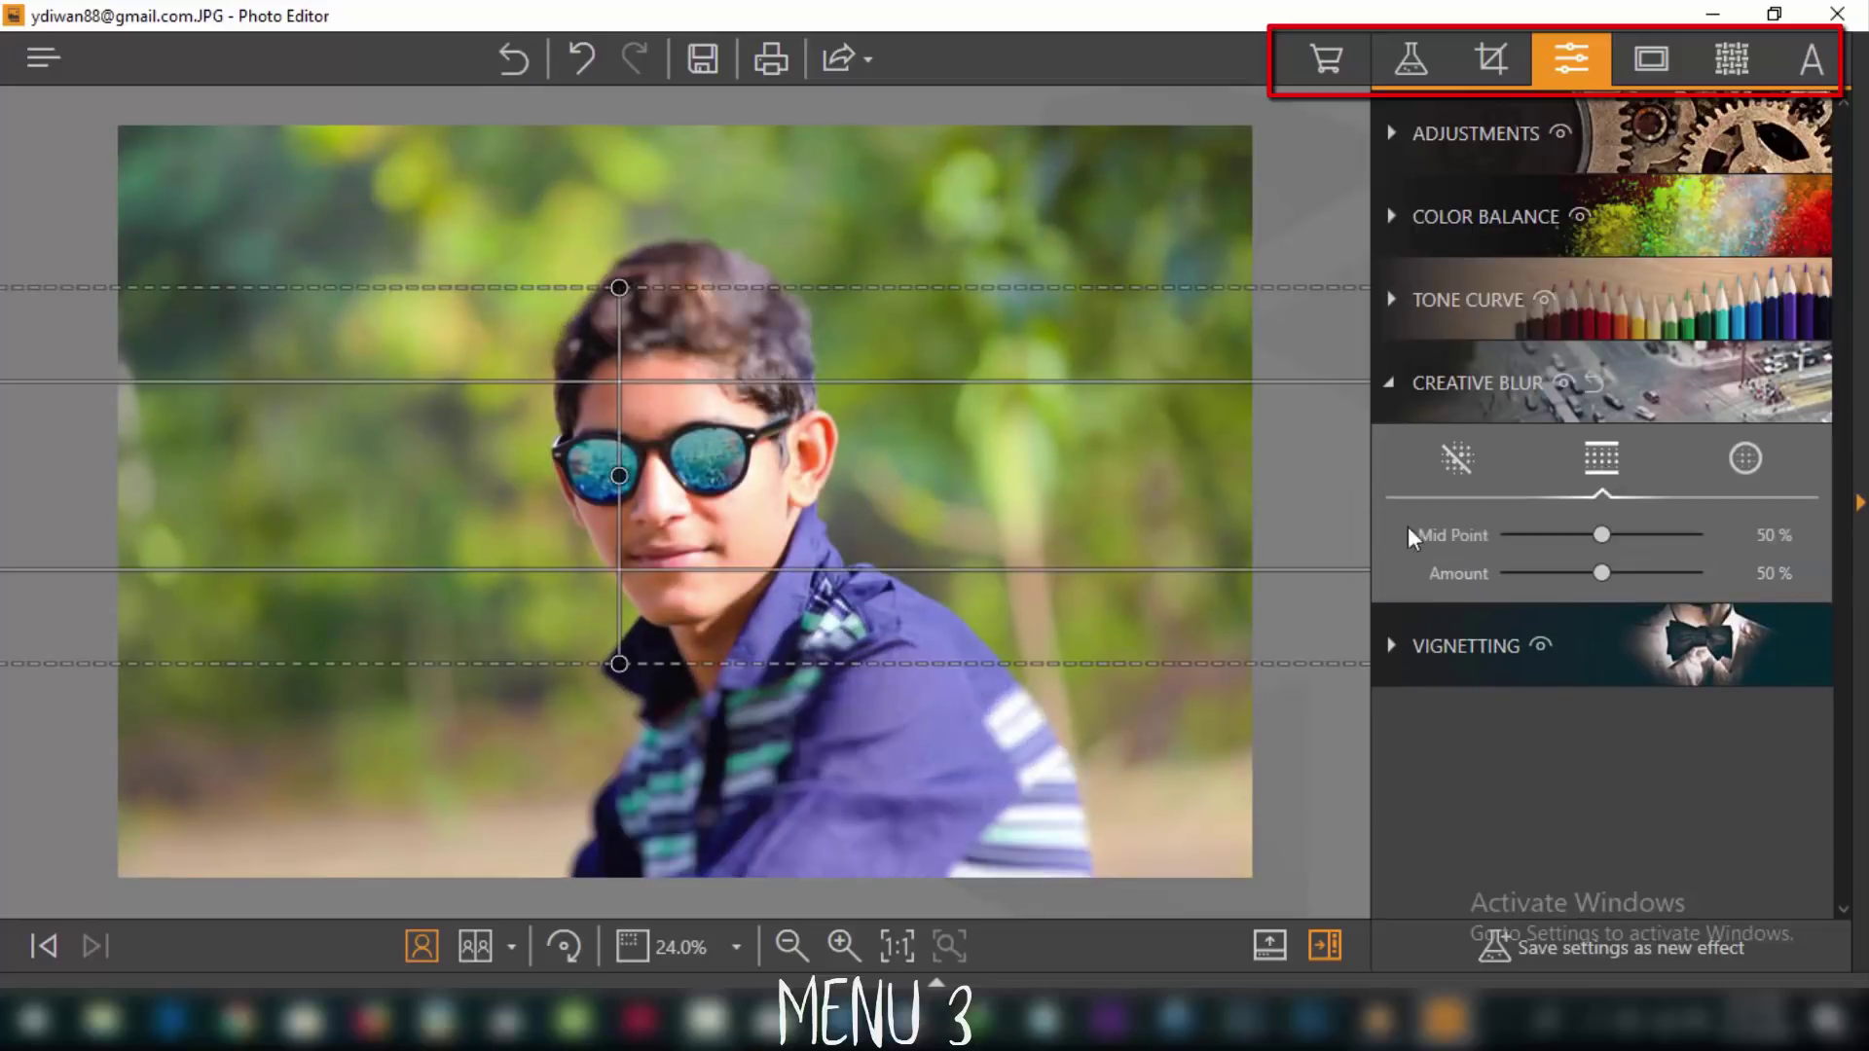
{"action": "left_click_drag", "start_coordinate": [619, 476], "coordinate": [609, 291]}
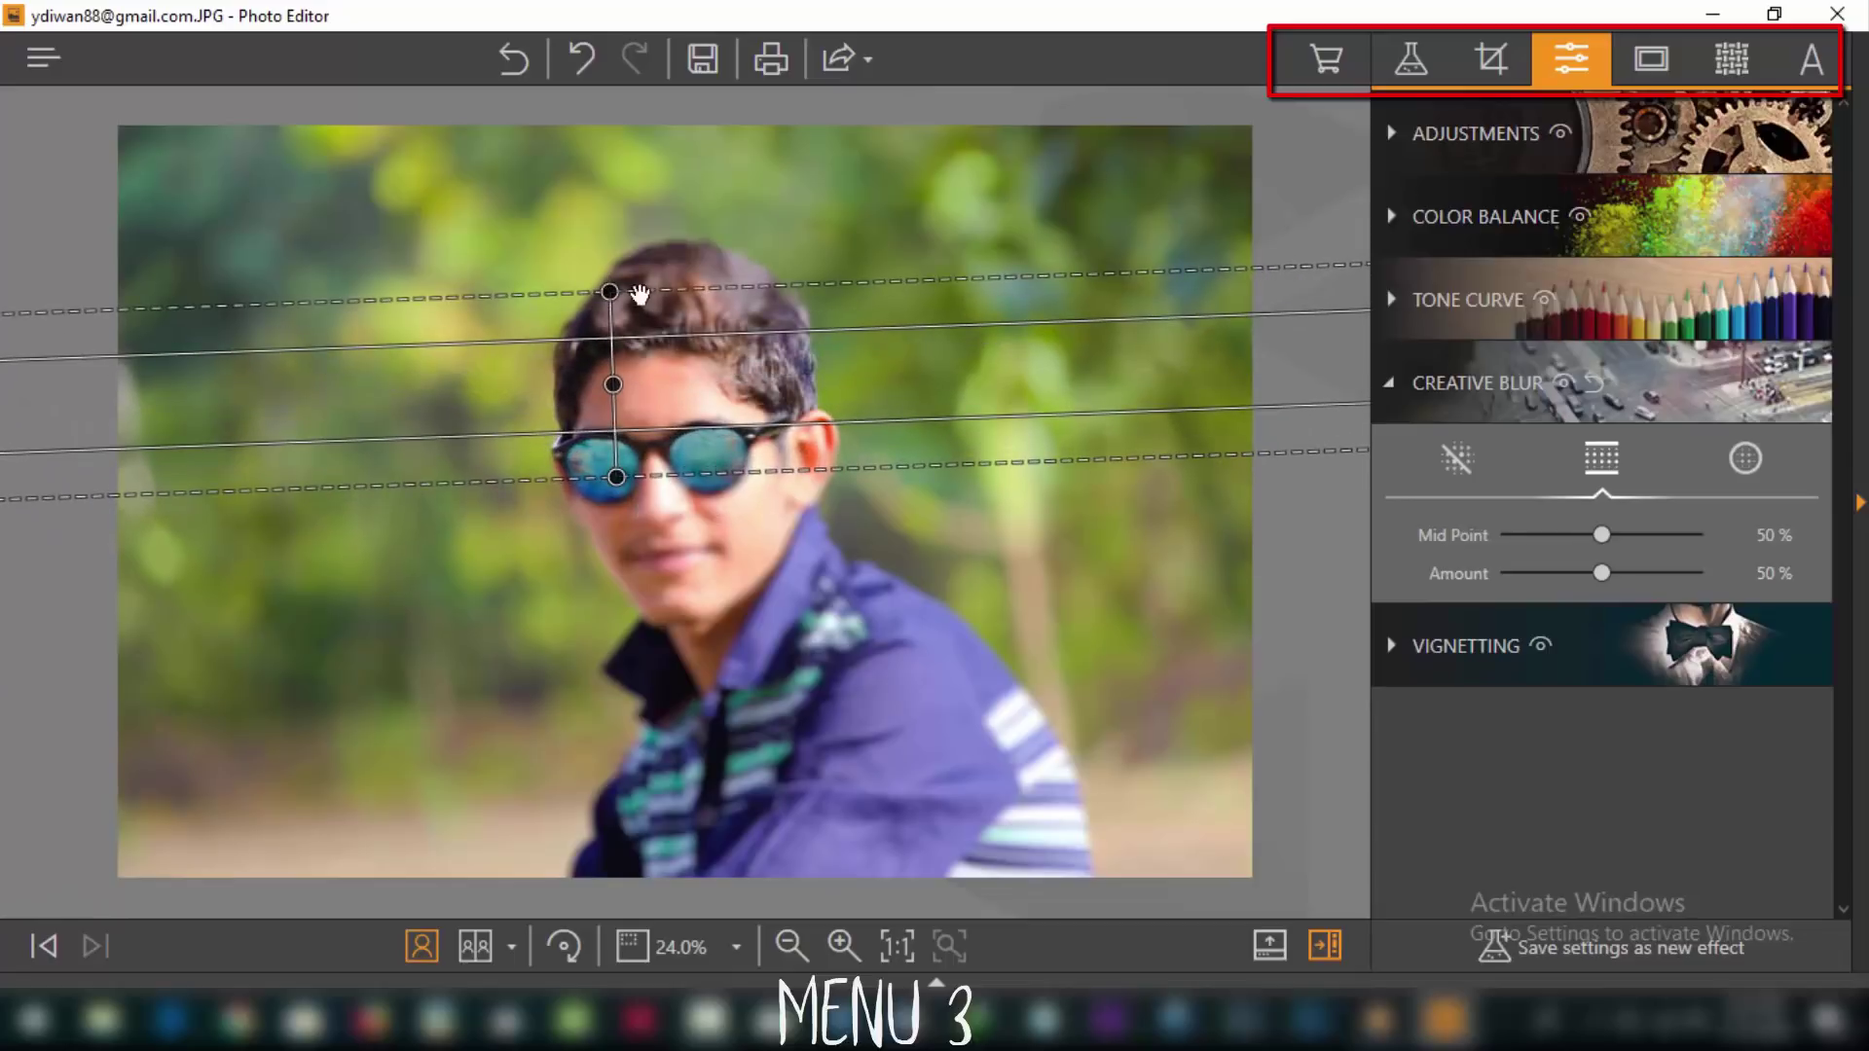
{"action": "left_click", "coordinate": [513, 61]}
Try a radial creative blur with a small focus circle around the nose, and revert the portrait
{"action": "left_click", "coordinate": [1745, 460]}
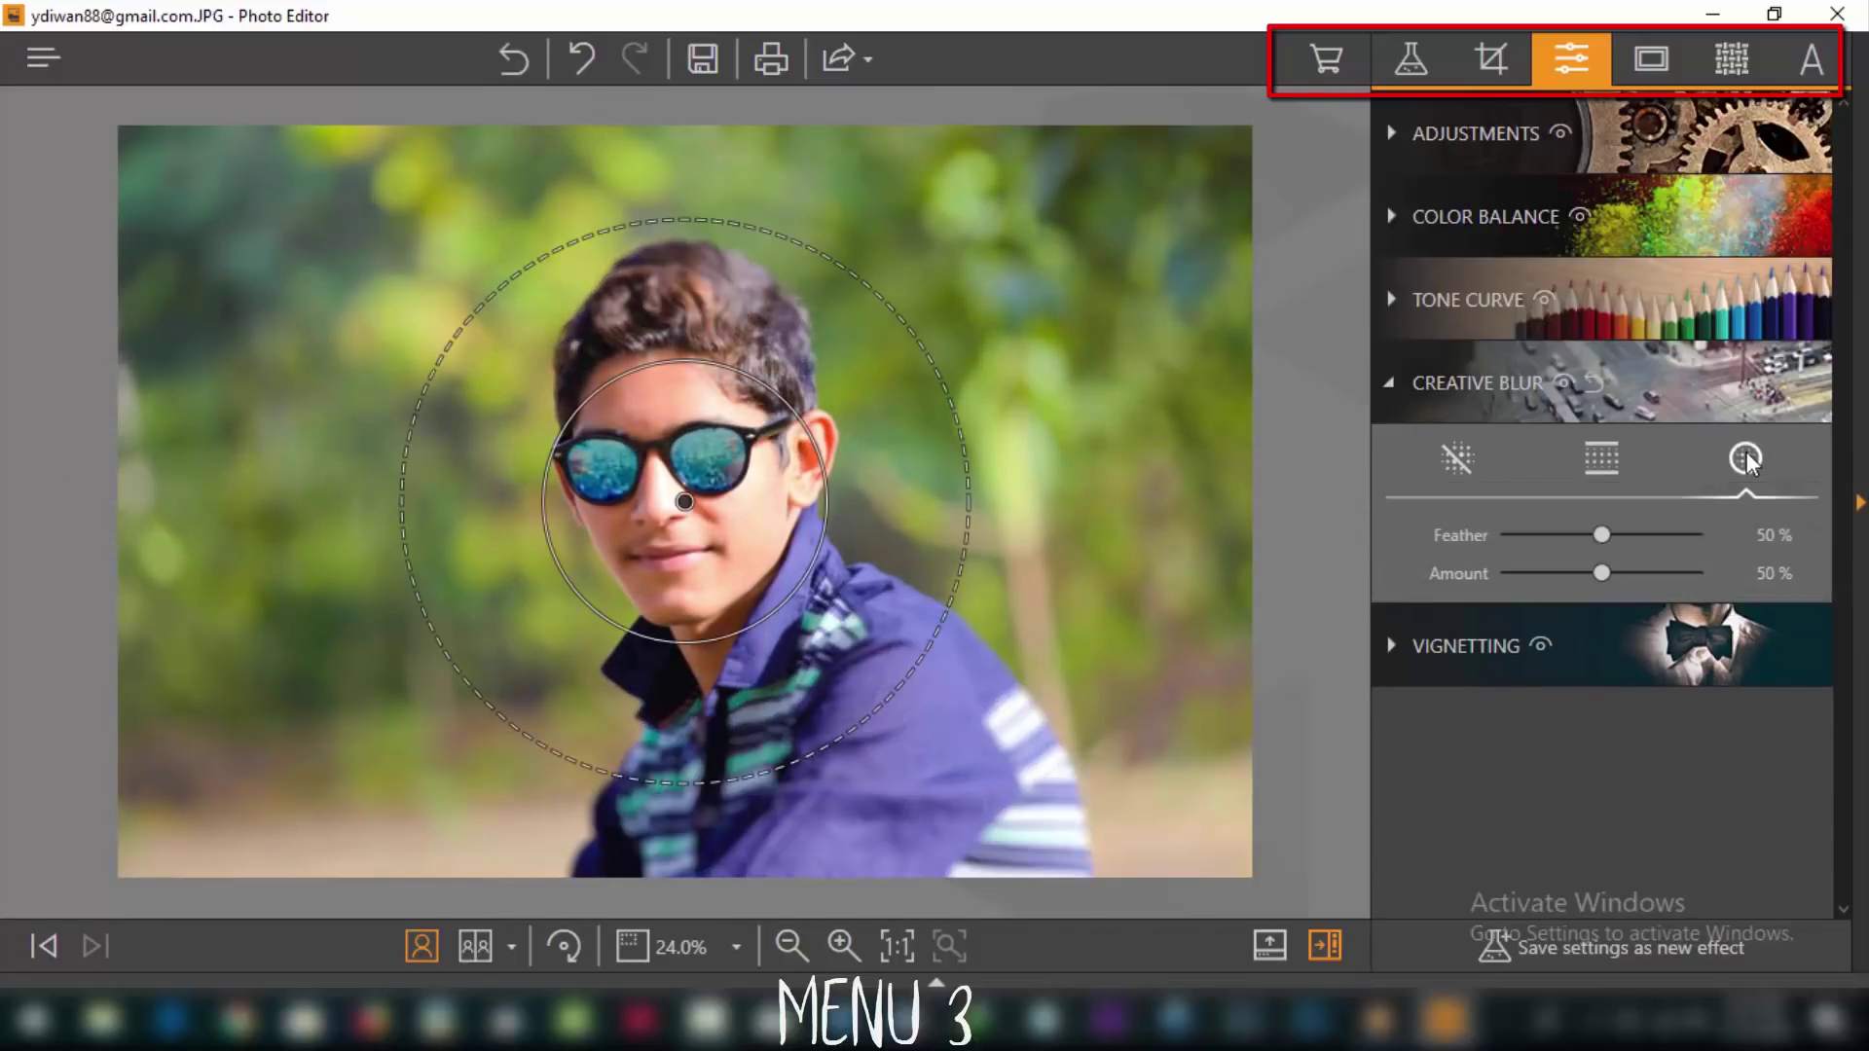
{"action": "left_click_drag", "start_coordinate": [675, 510], "coordinate": [694, 513]}
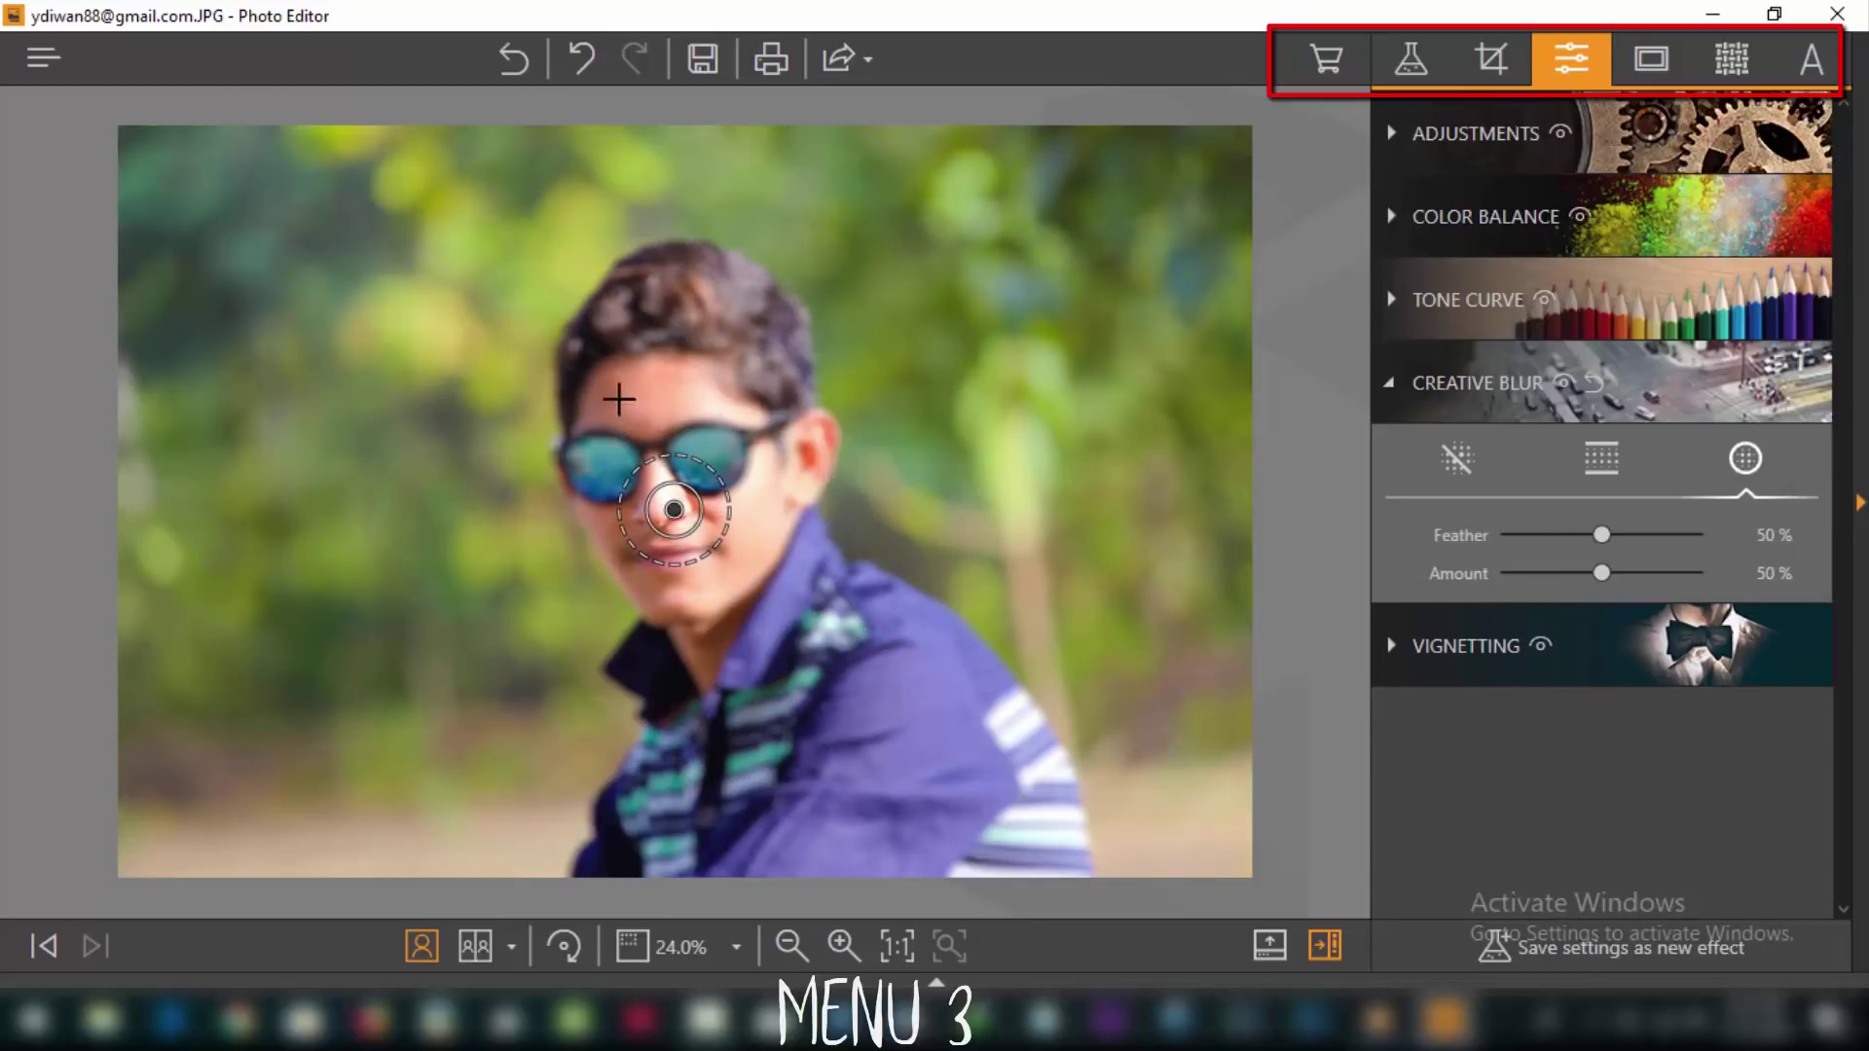
{"action": "left_click", "coordinate": [515, 60]}
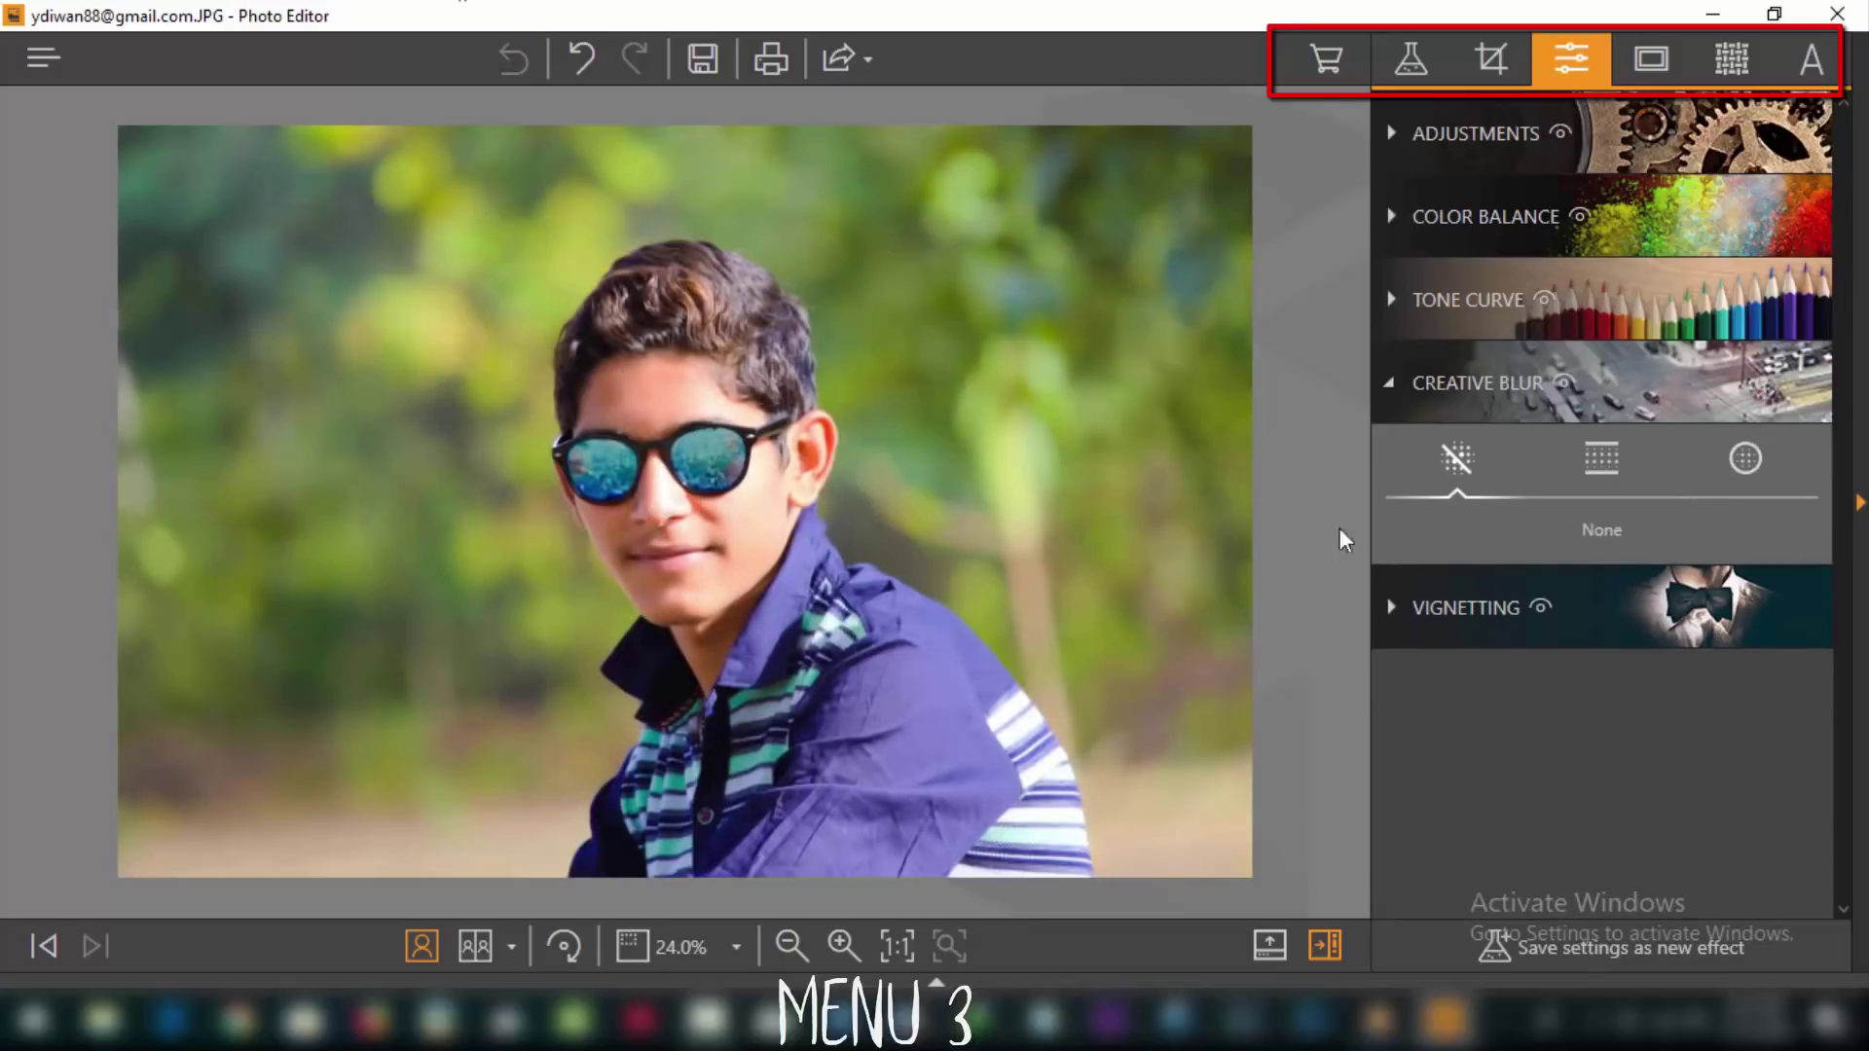
Darken the portrait's corners with a vignetting amount of -89 %
{"action": "left_click", "coordinate": [1403, 584]}
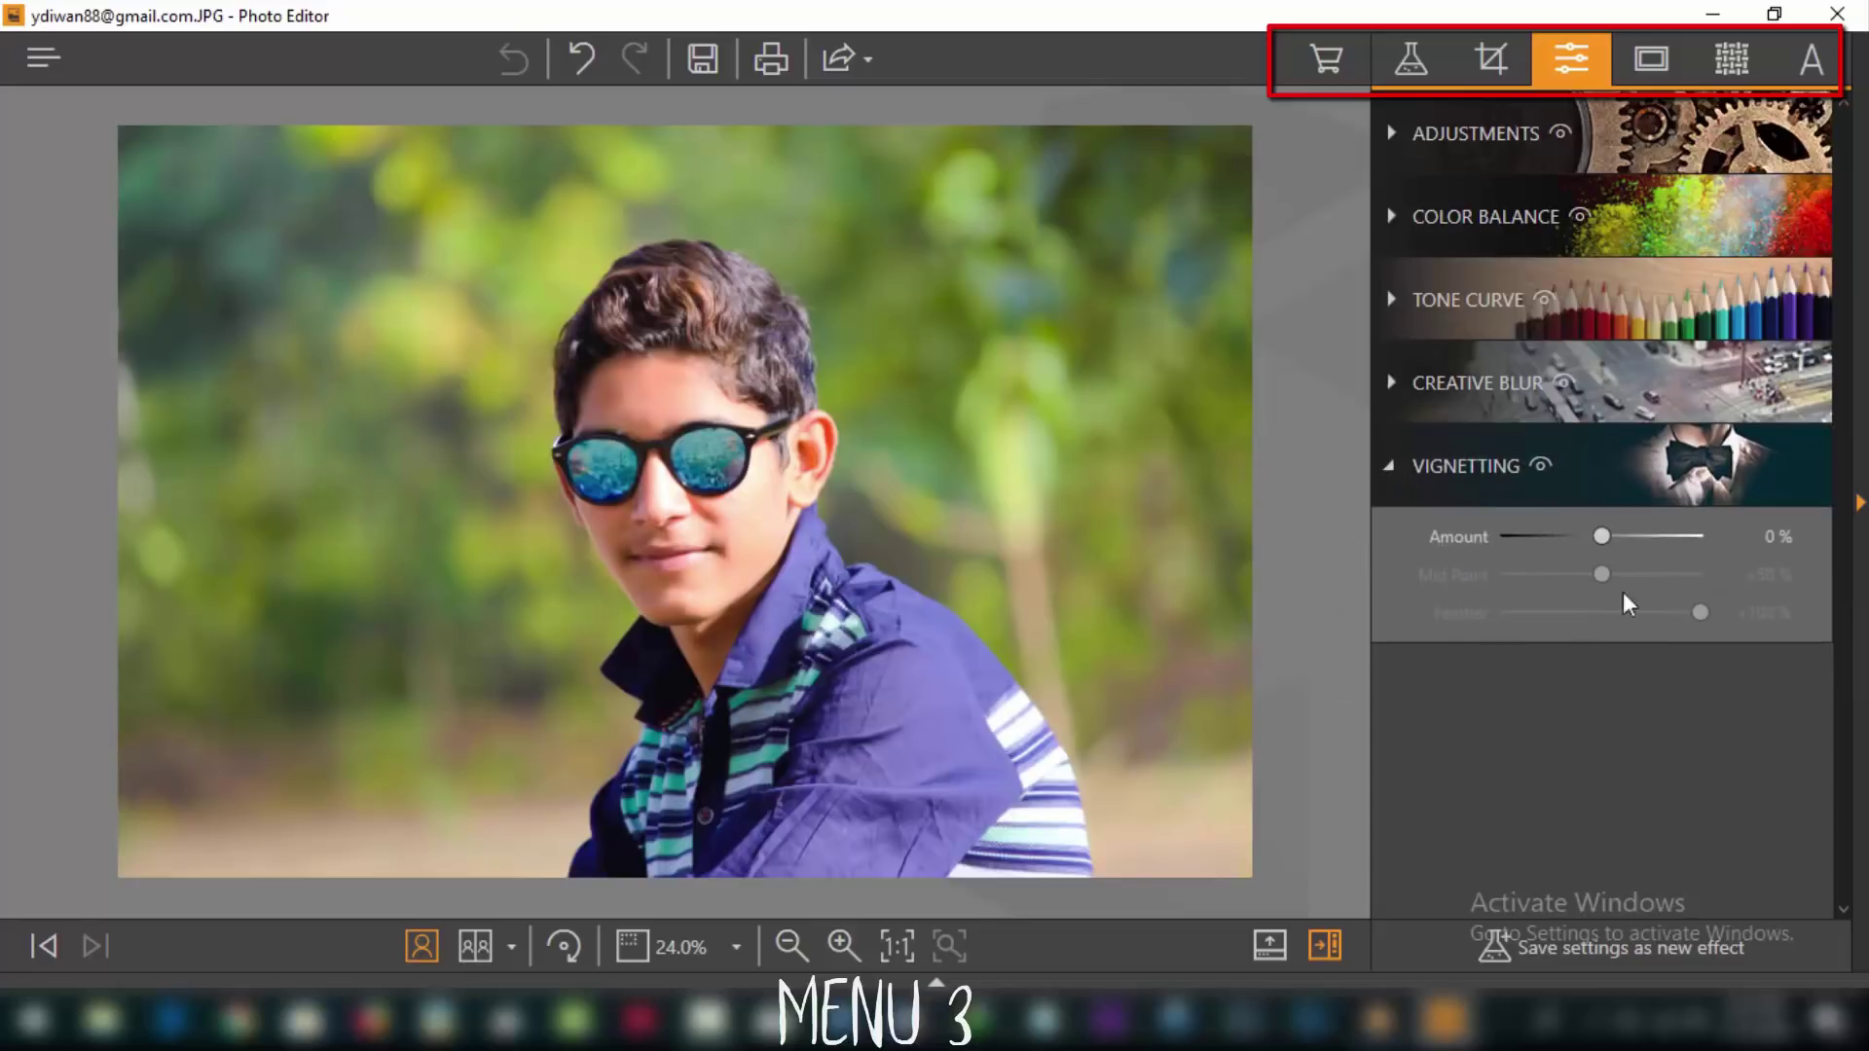
{"action": "left_click_drag", "start_coordinate": [1601, 536], "coordinate": [1517, 535]}
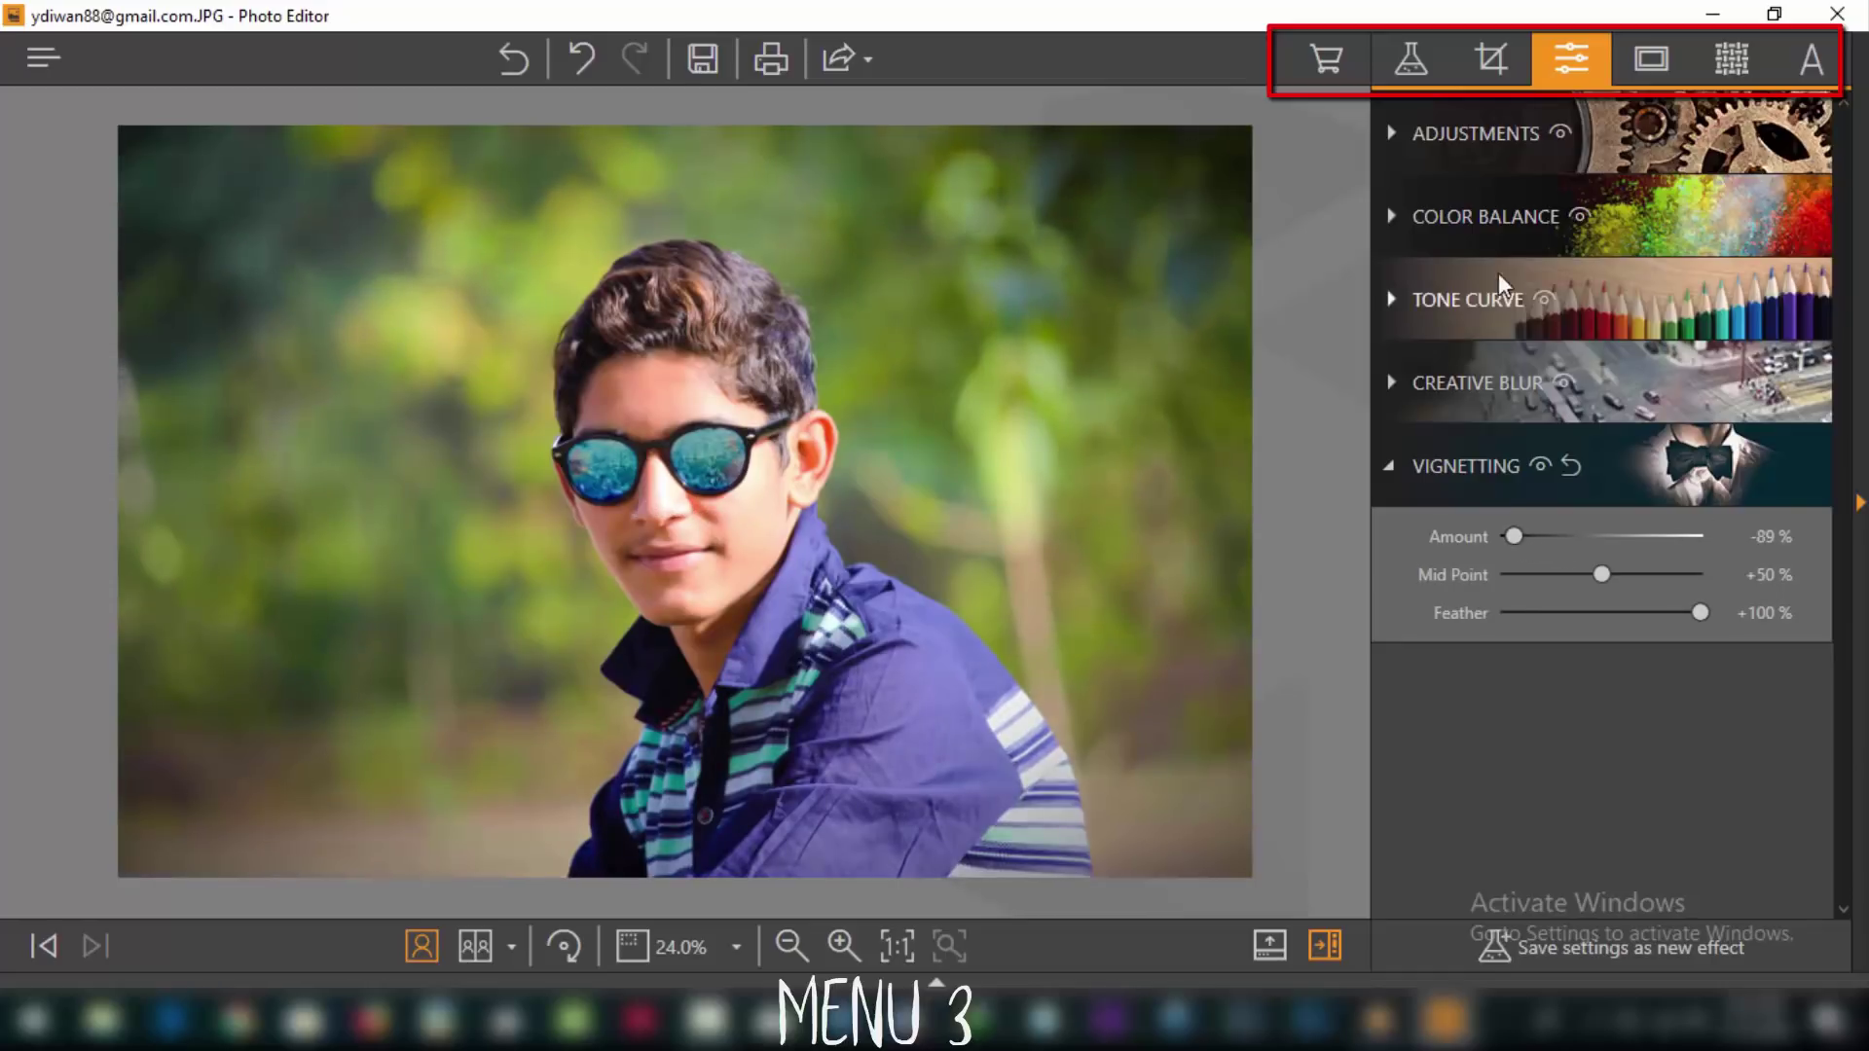
Try the black, white-matted, brown and light wood Classic frames on the portrait, and revert it to the unedited photo
{"action": "left_click", "coordinate": [1643, 47]}
{"action": "left_click", "coordinate": [1619, 542]}
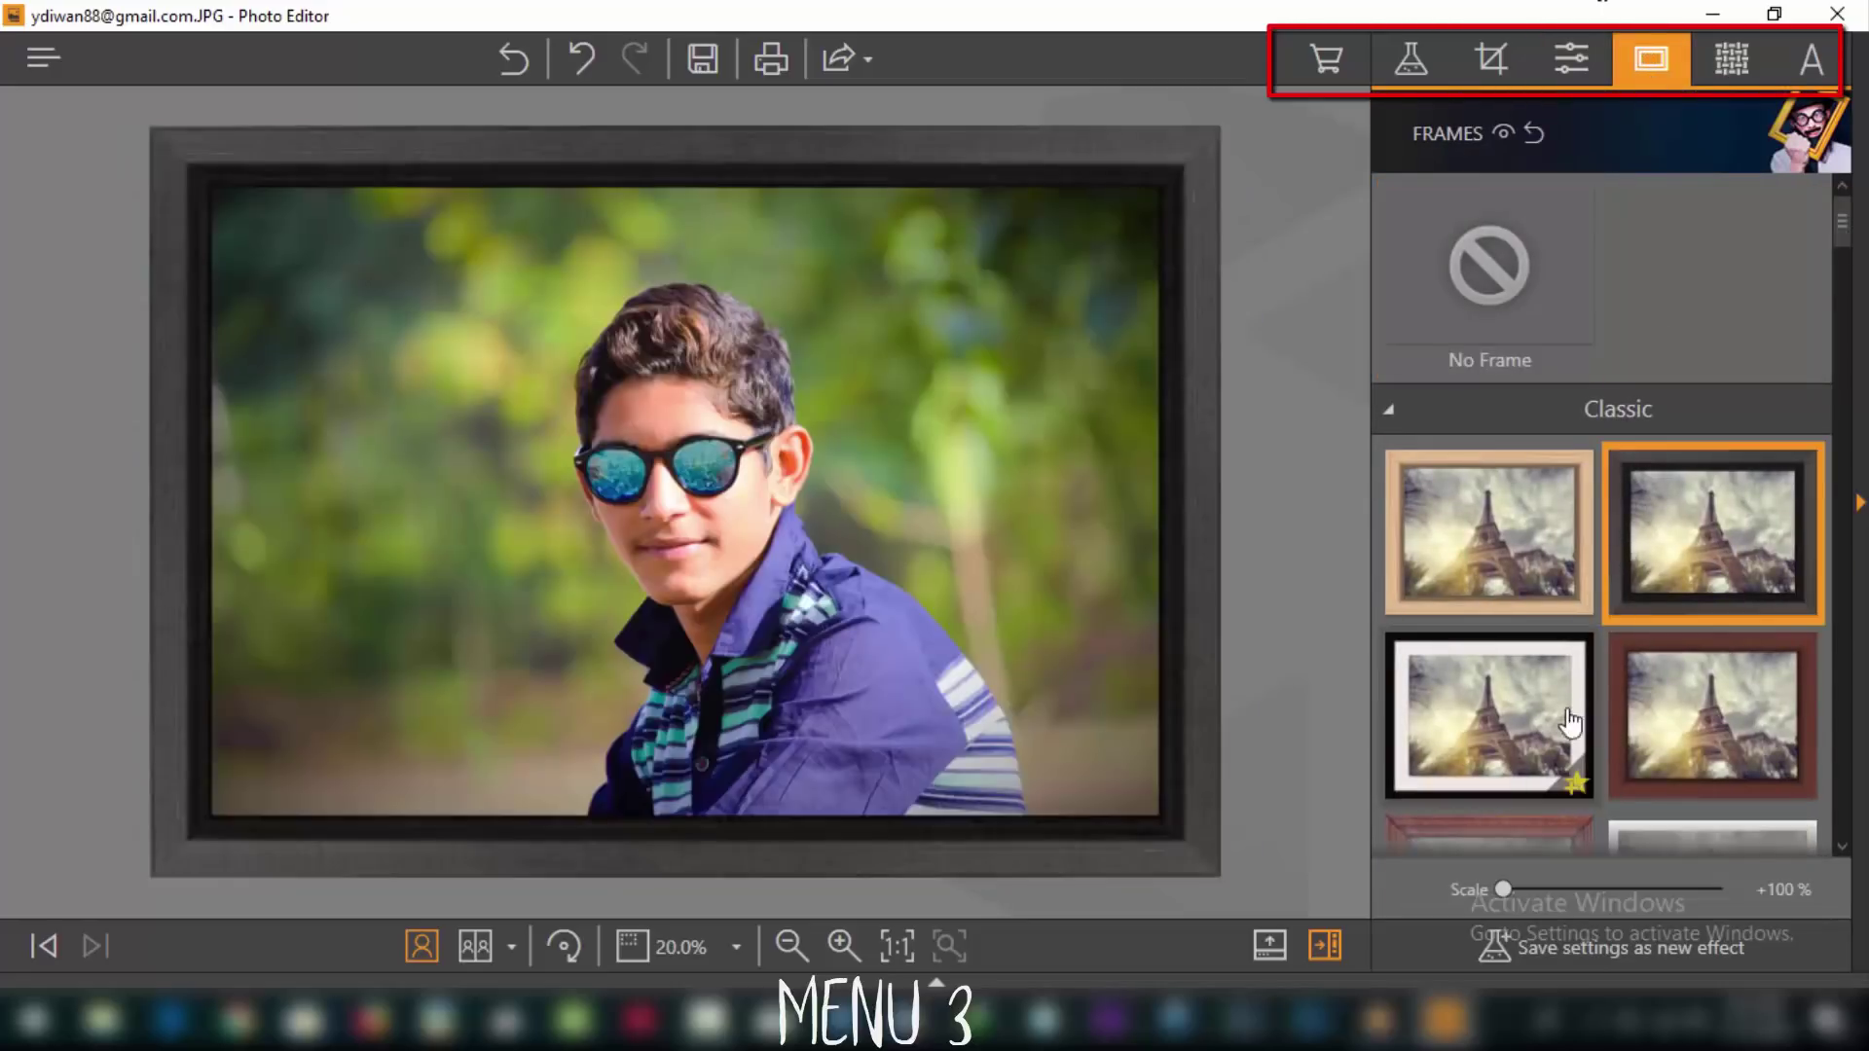
{"action": "left_click", "coordinate": [1565, 725]}
{"action": "left_click", "coordinate": [1681, 717]}
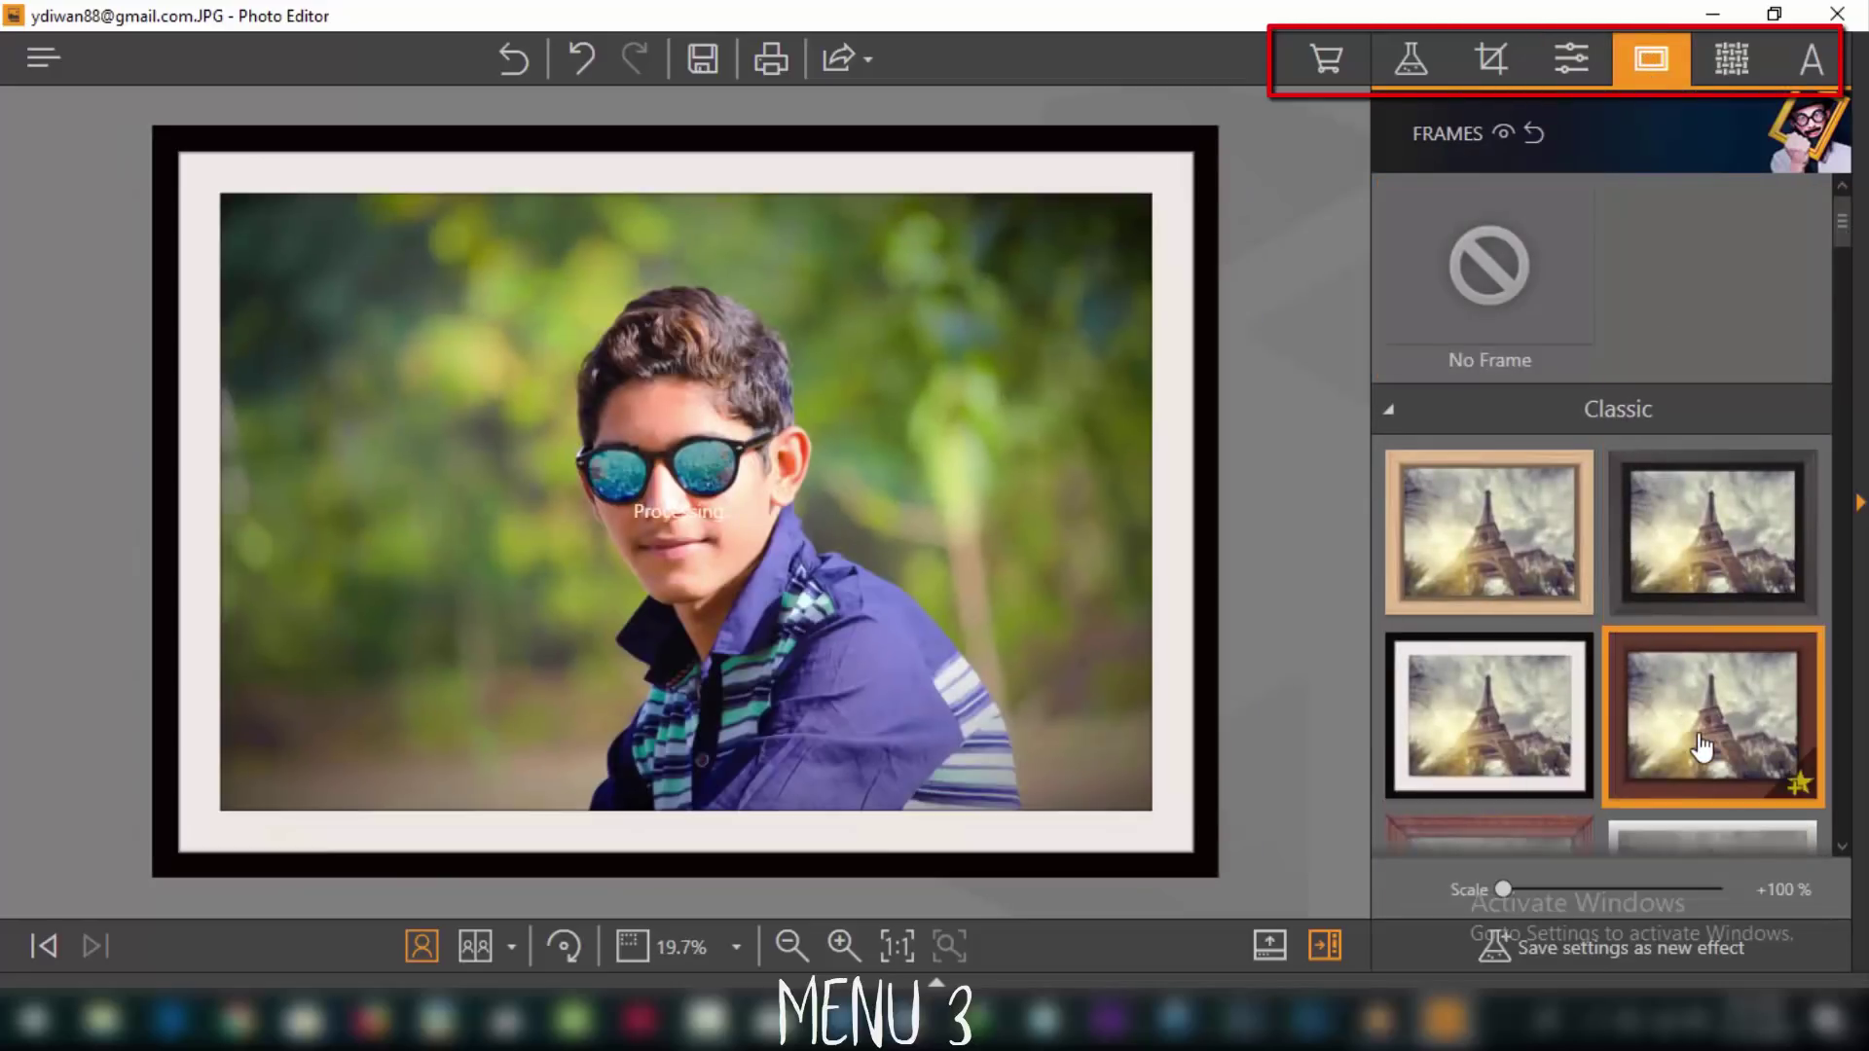
{"action": "left_click", "coordinate": [1460, 560]}
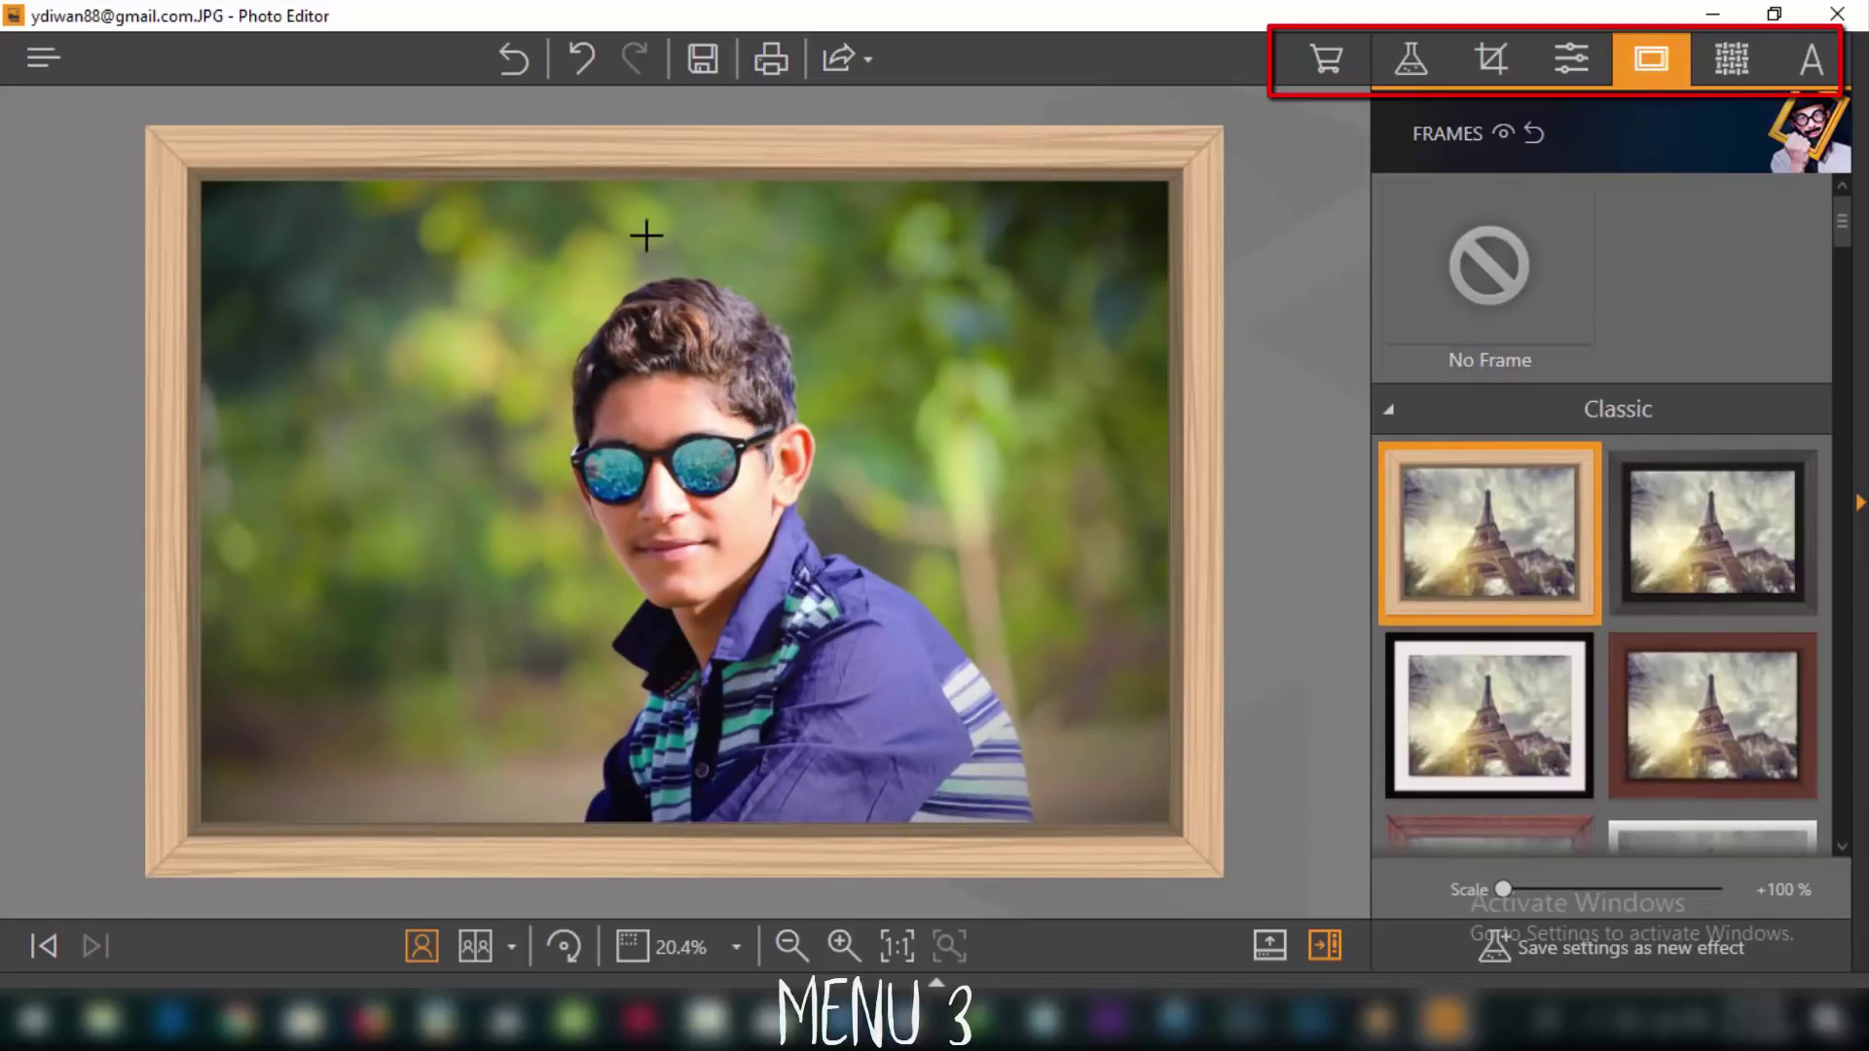
{"action": "left_click", "coordinate": [510, 62]}
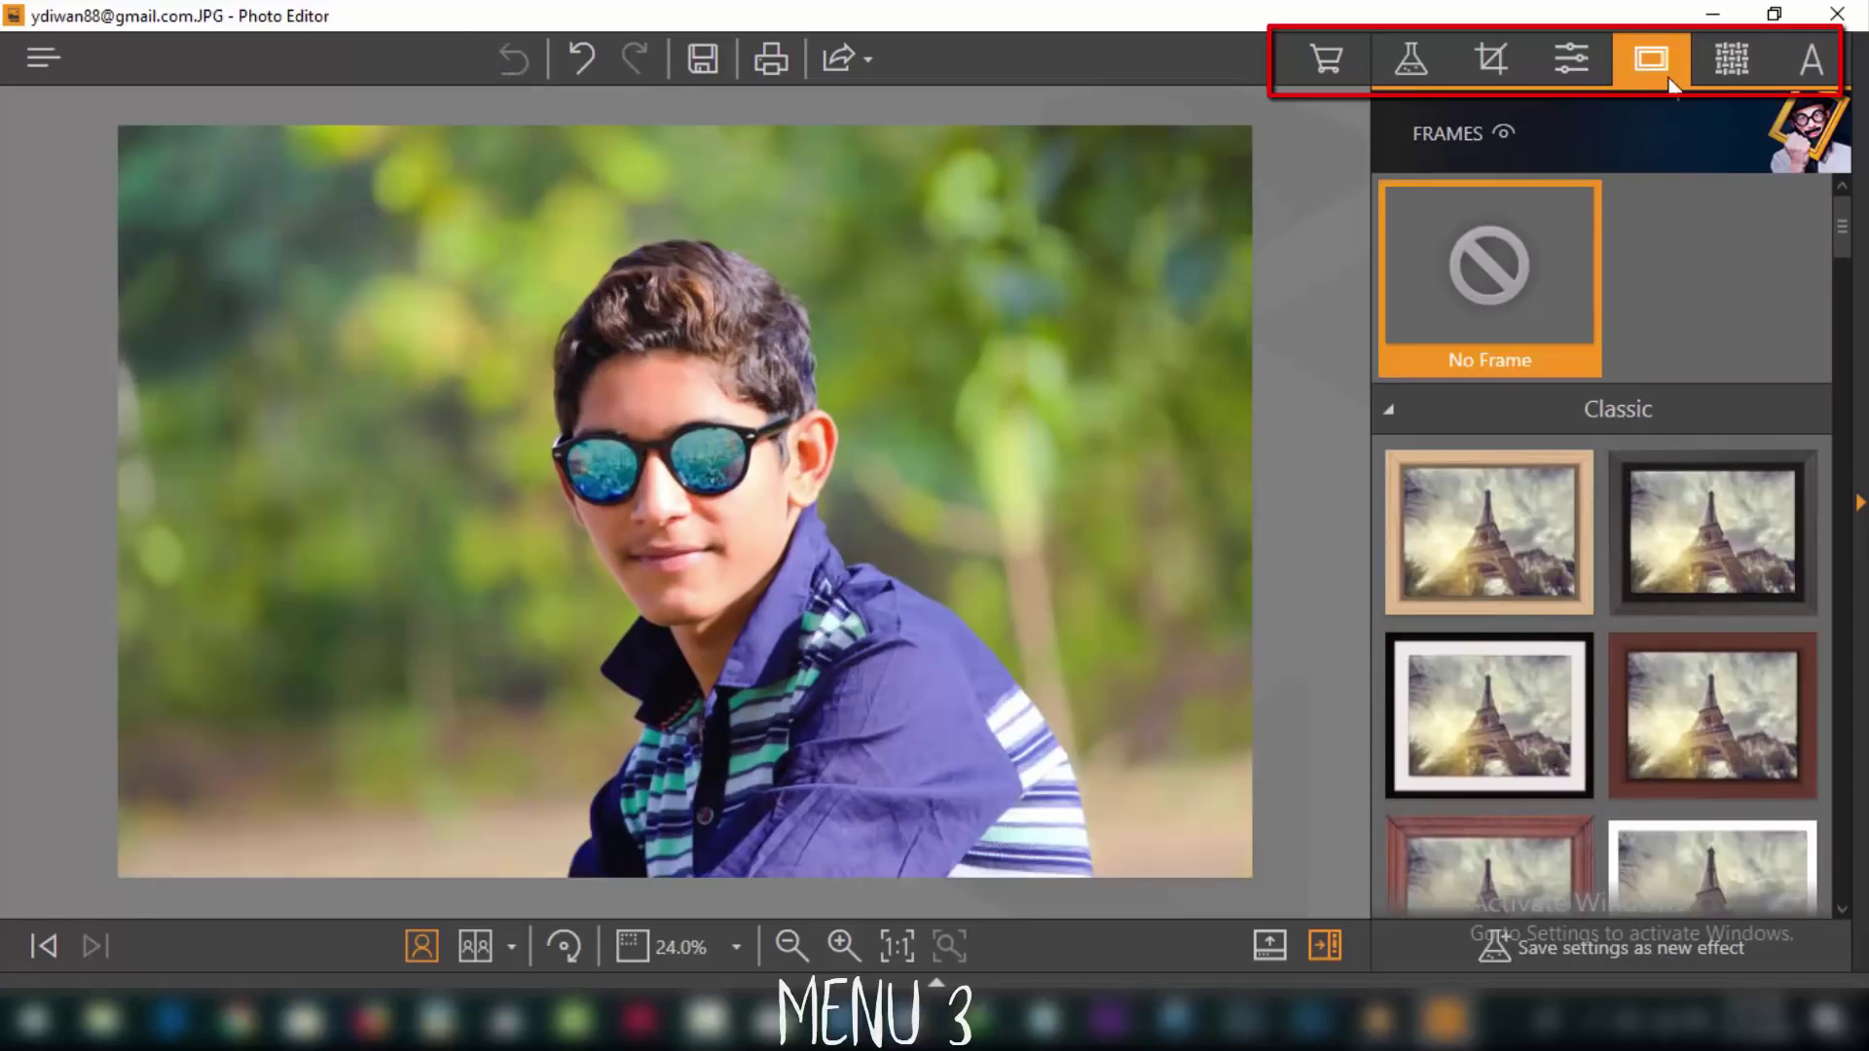
Try several Light Leak textures on the portrait, ending with the one that tints the background red and orange
{"action": "left_click", "coordinate": [1748, 62]}
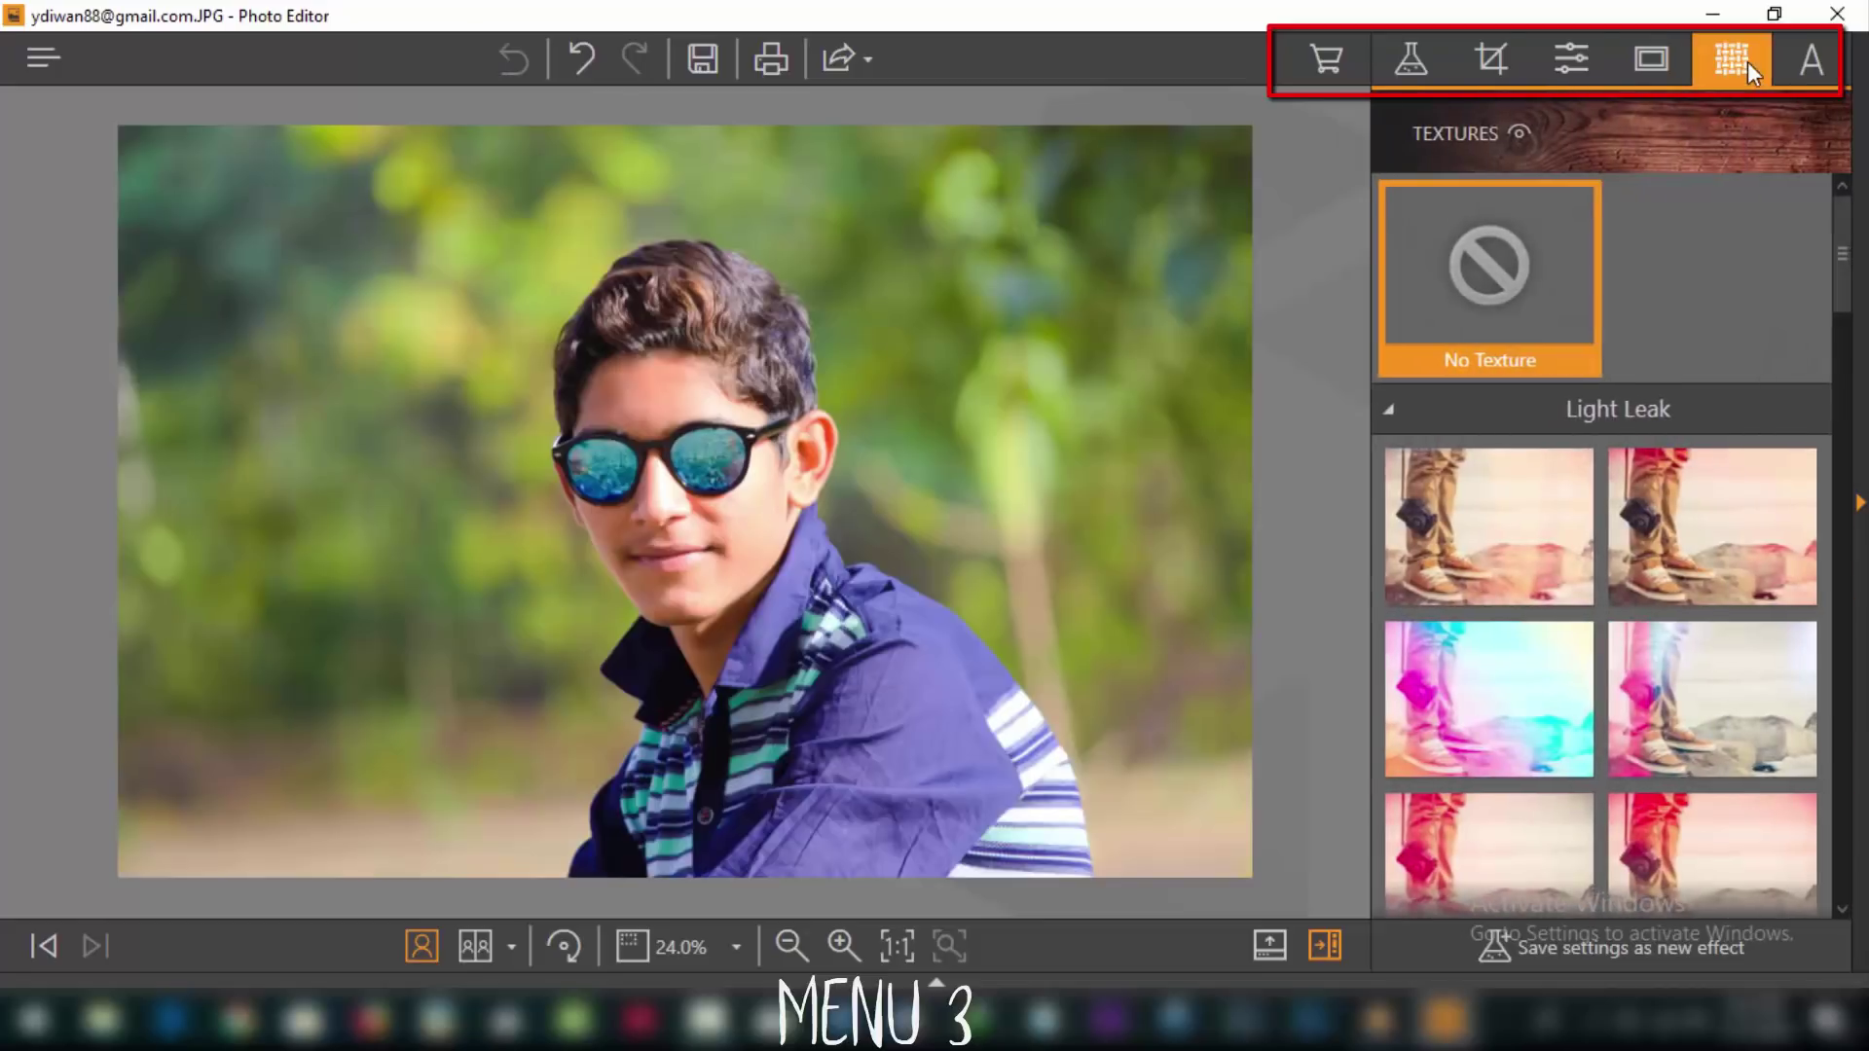
{"action": "left_click", "coordinate": [1551, 721]}
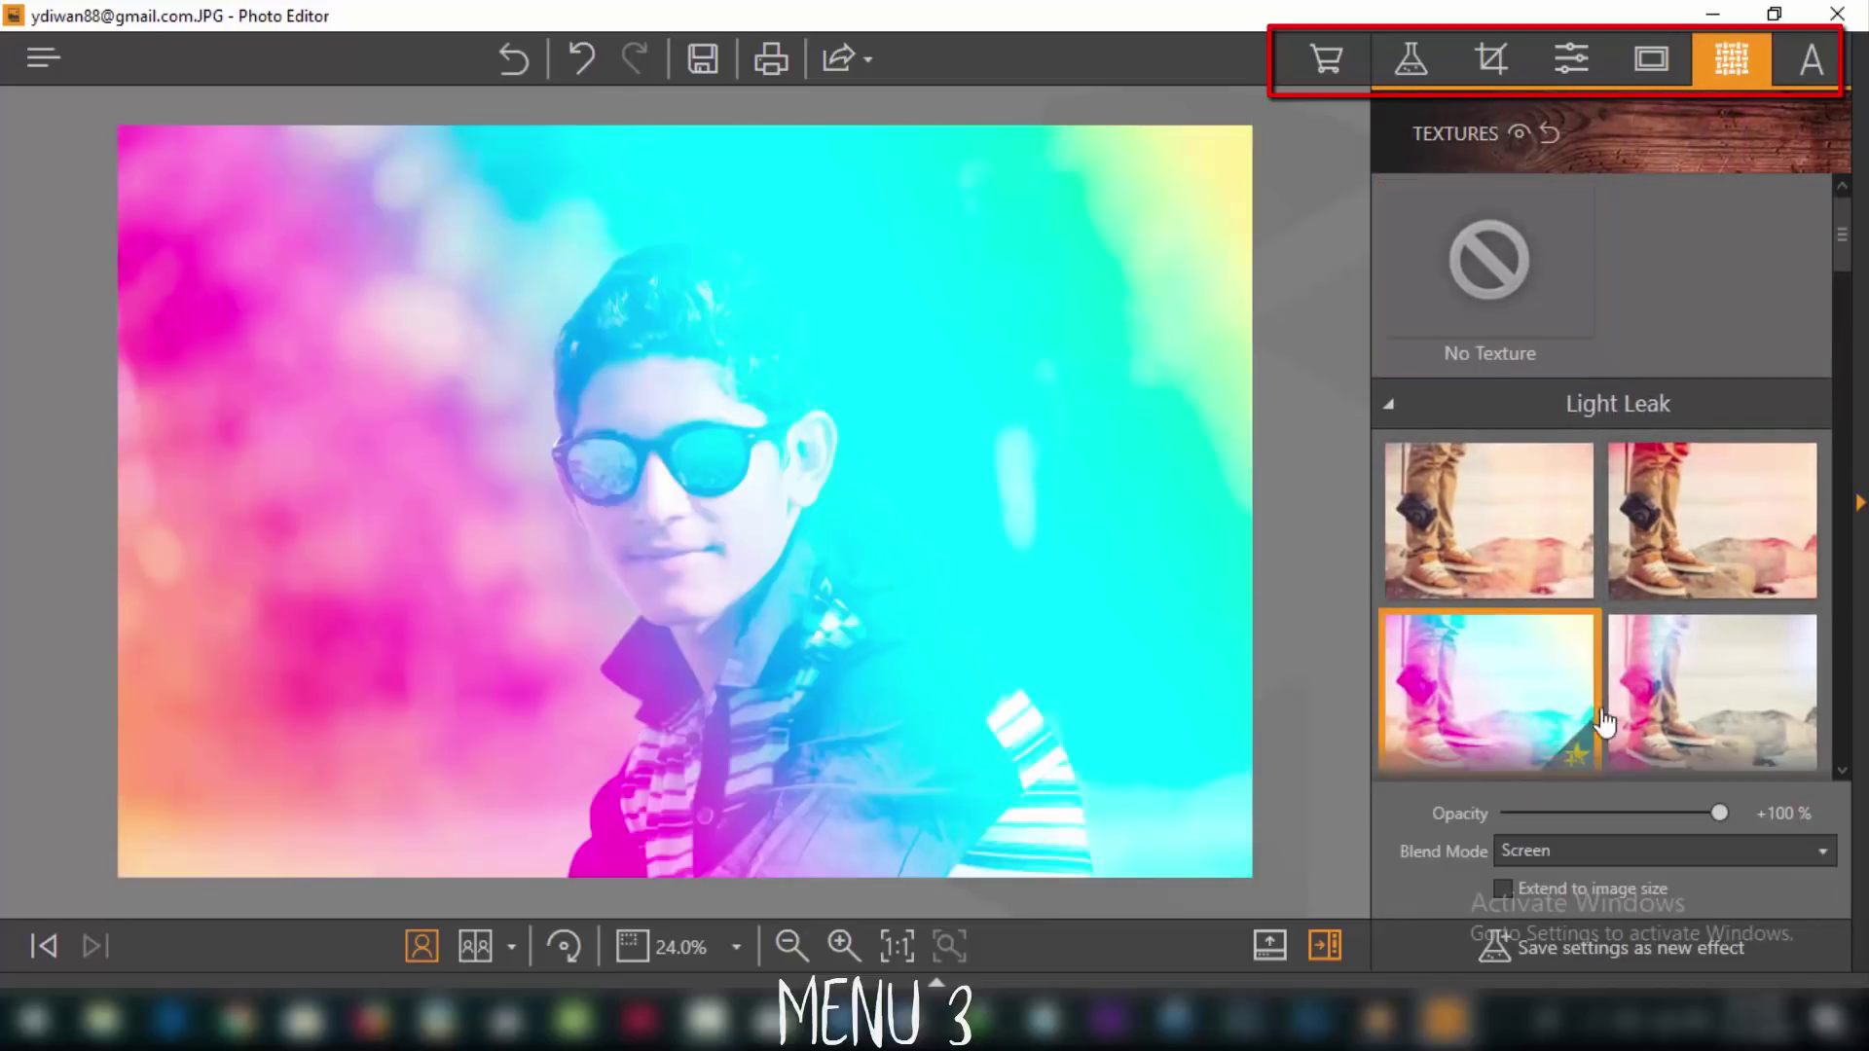
{"action": "left_click", "coordinate": [1693, 739]}
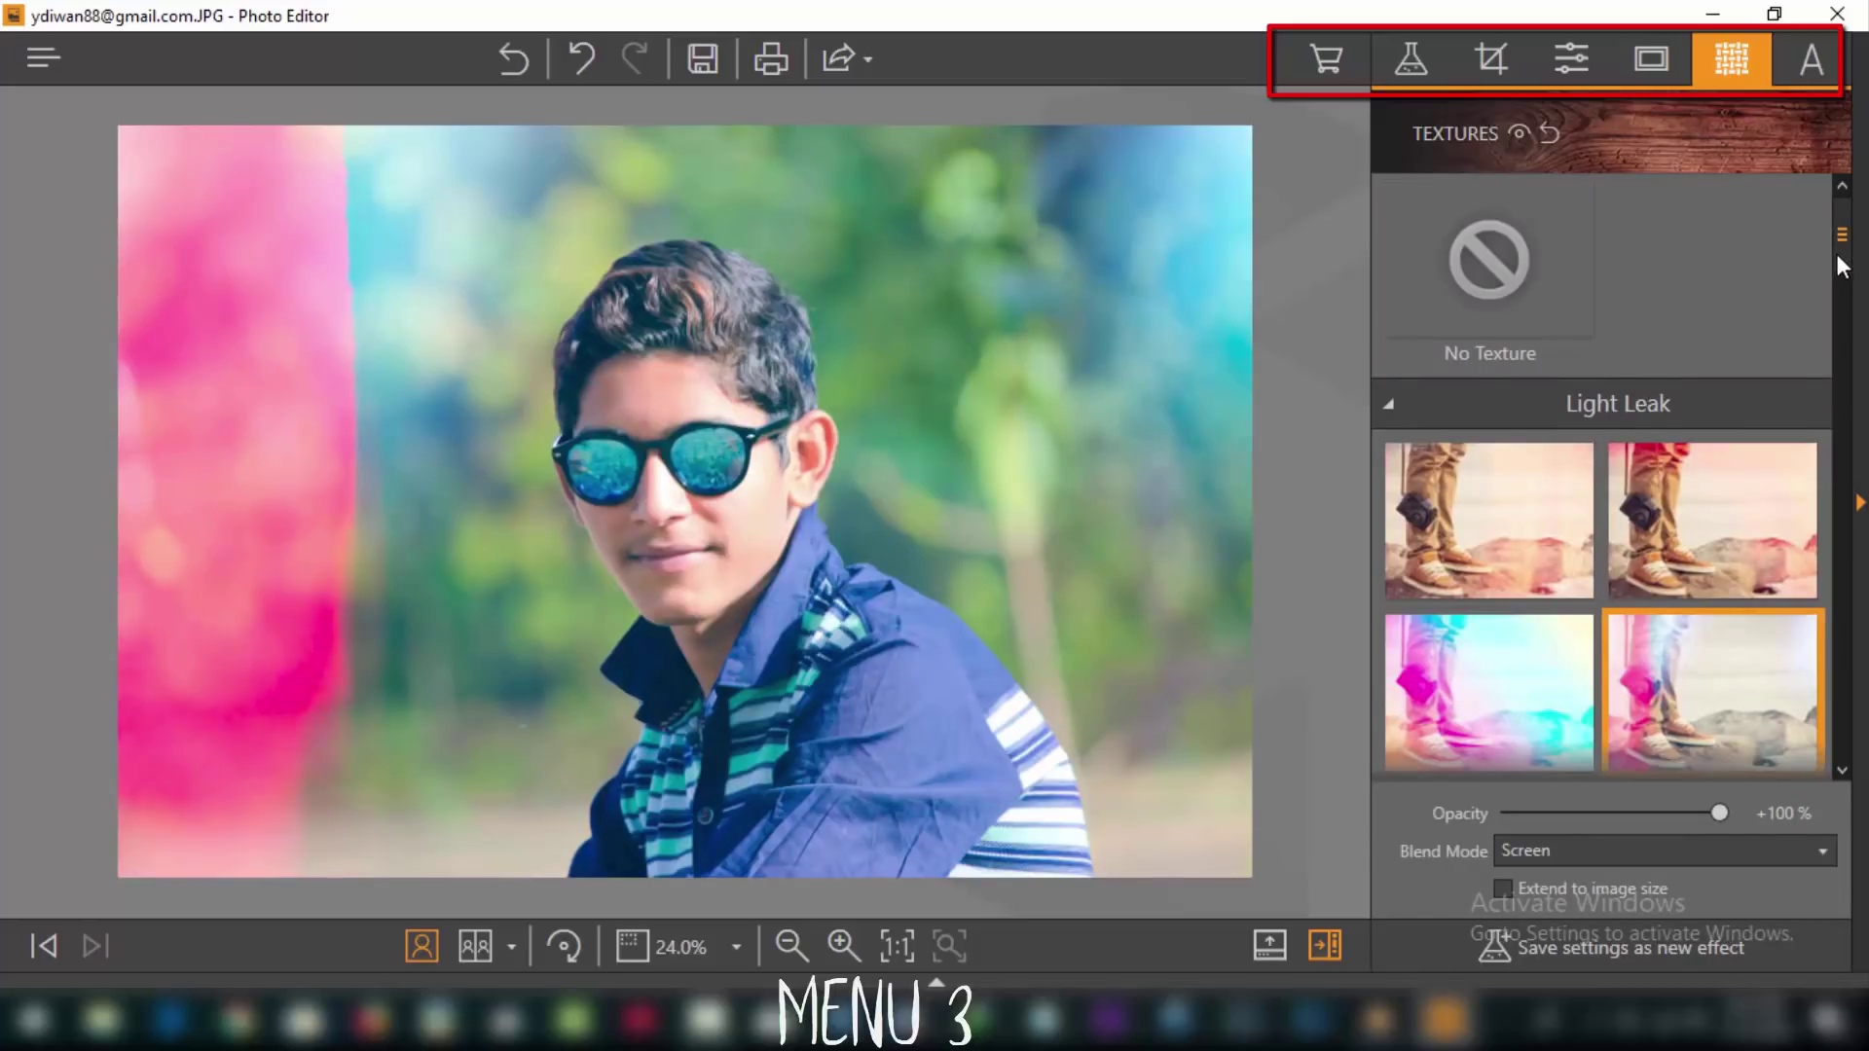
{"action": "left_click_drag", "start_coordinate": [1842, 253], "coordinate": [1842, 389]}
{"action": "left_click", "coordinate": [1749, 368]}
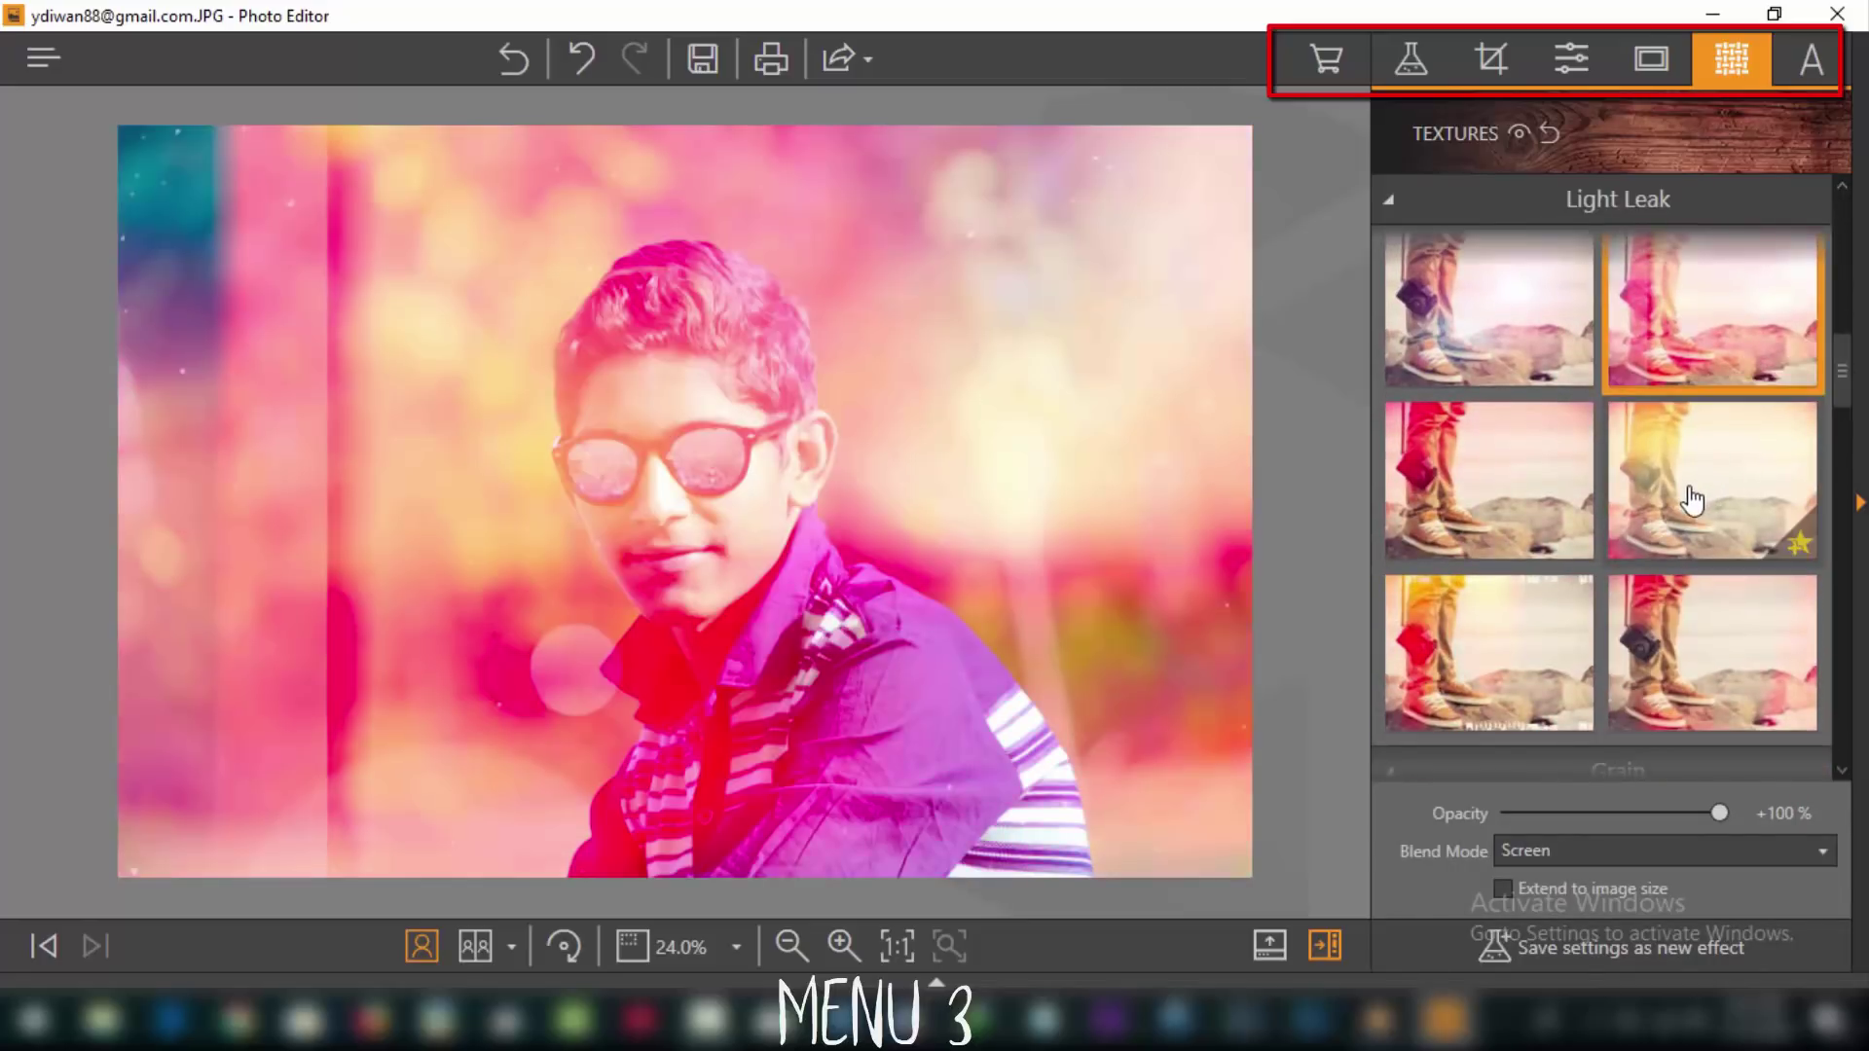
{"action": "left_click", "coordinate": [1693, 499]}
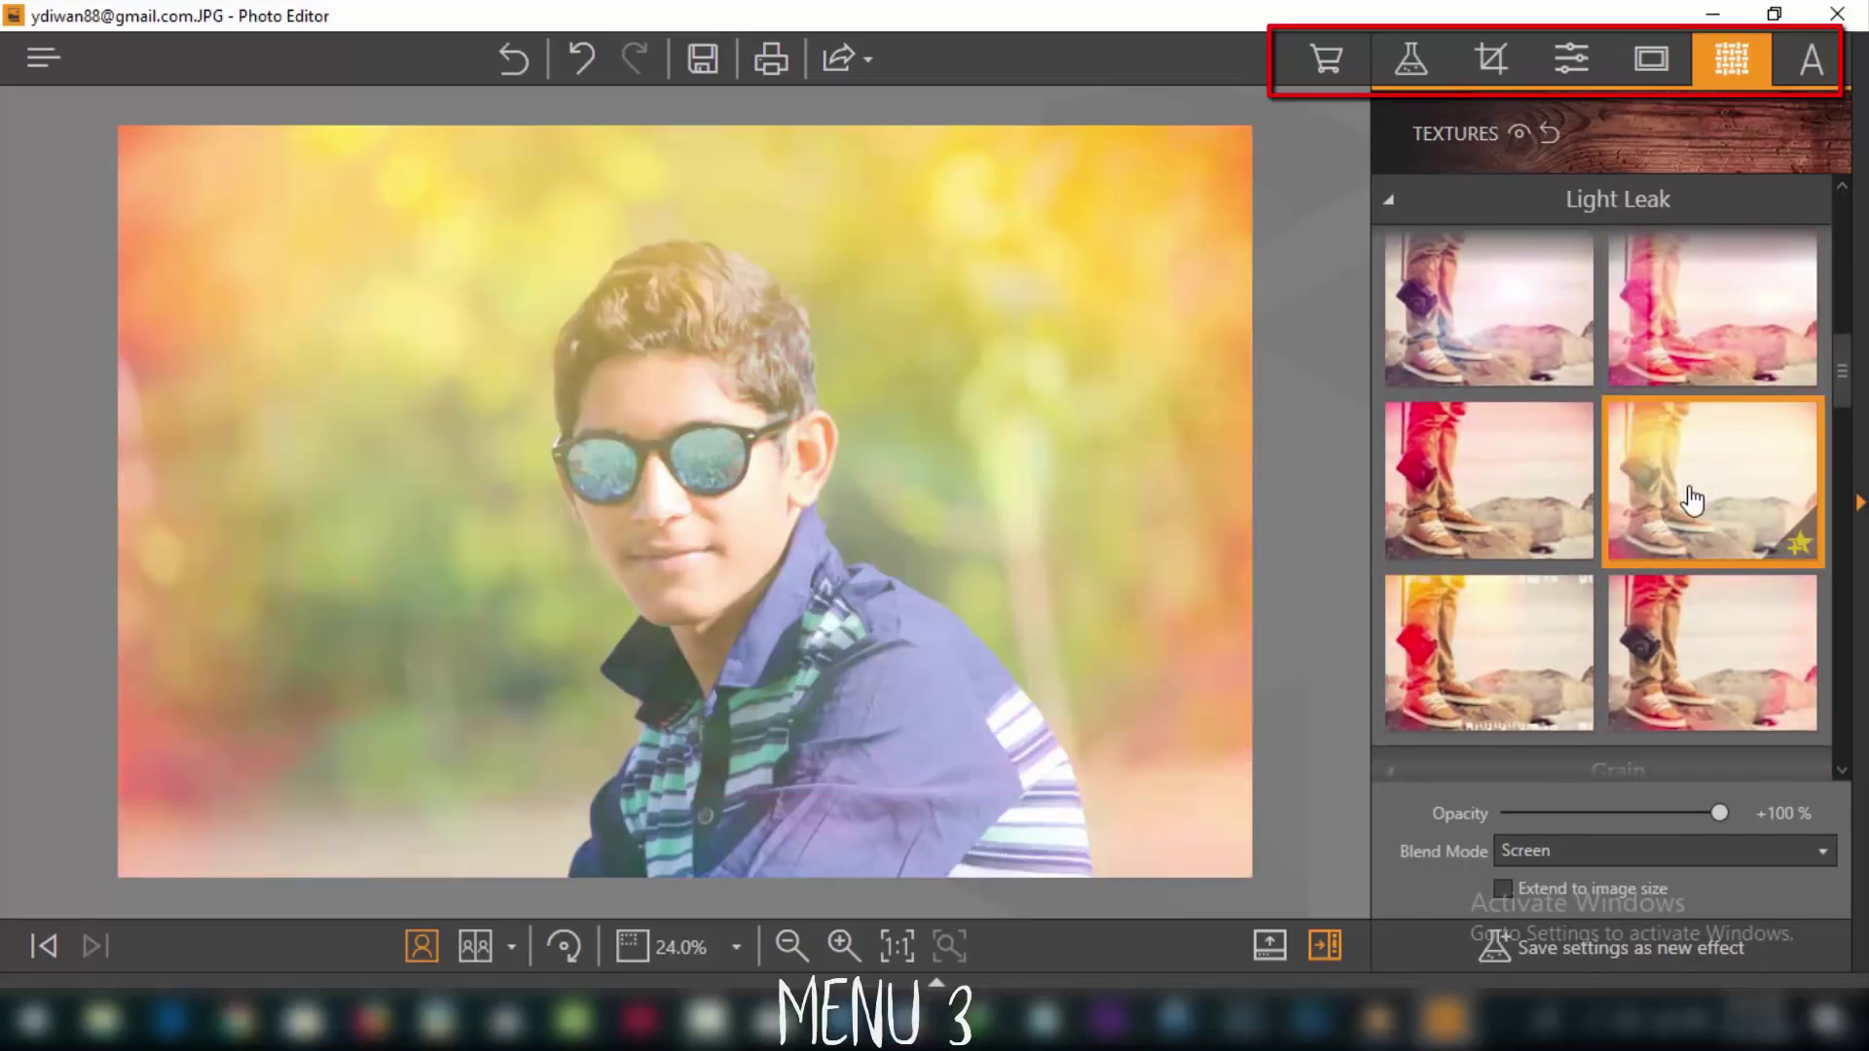
{"action": "left_click", "coordinate": [1571, 506]}
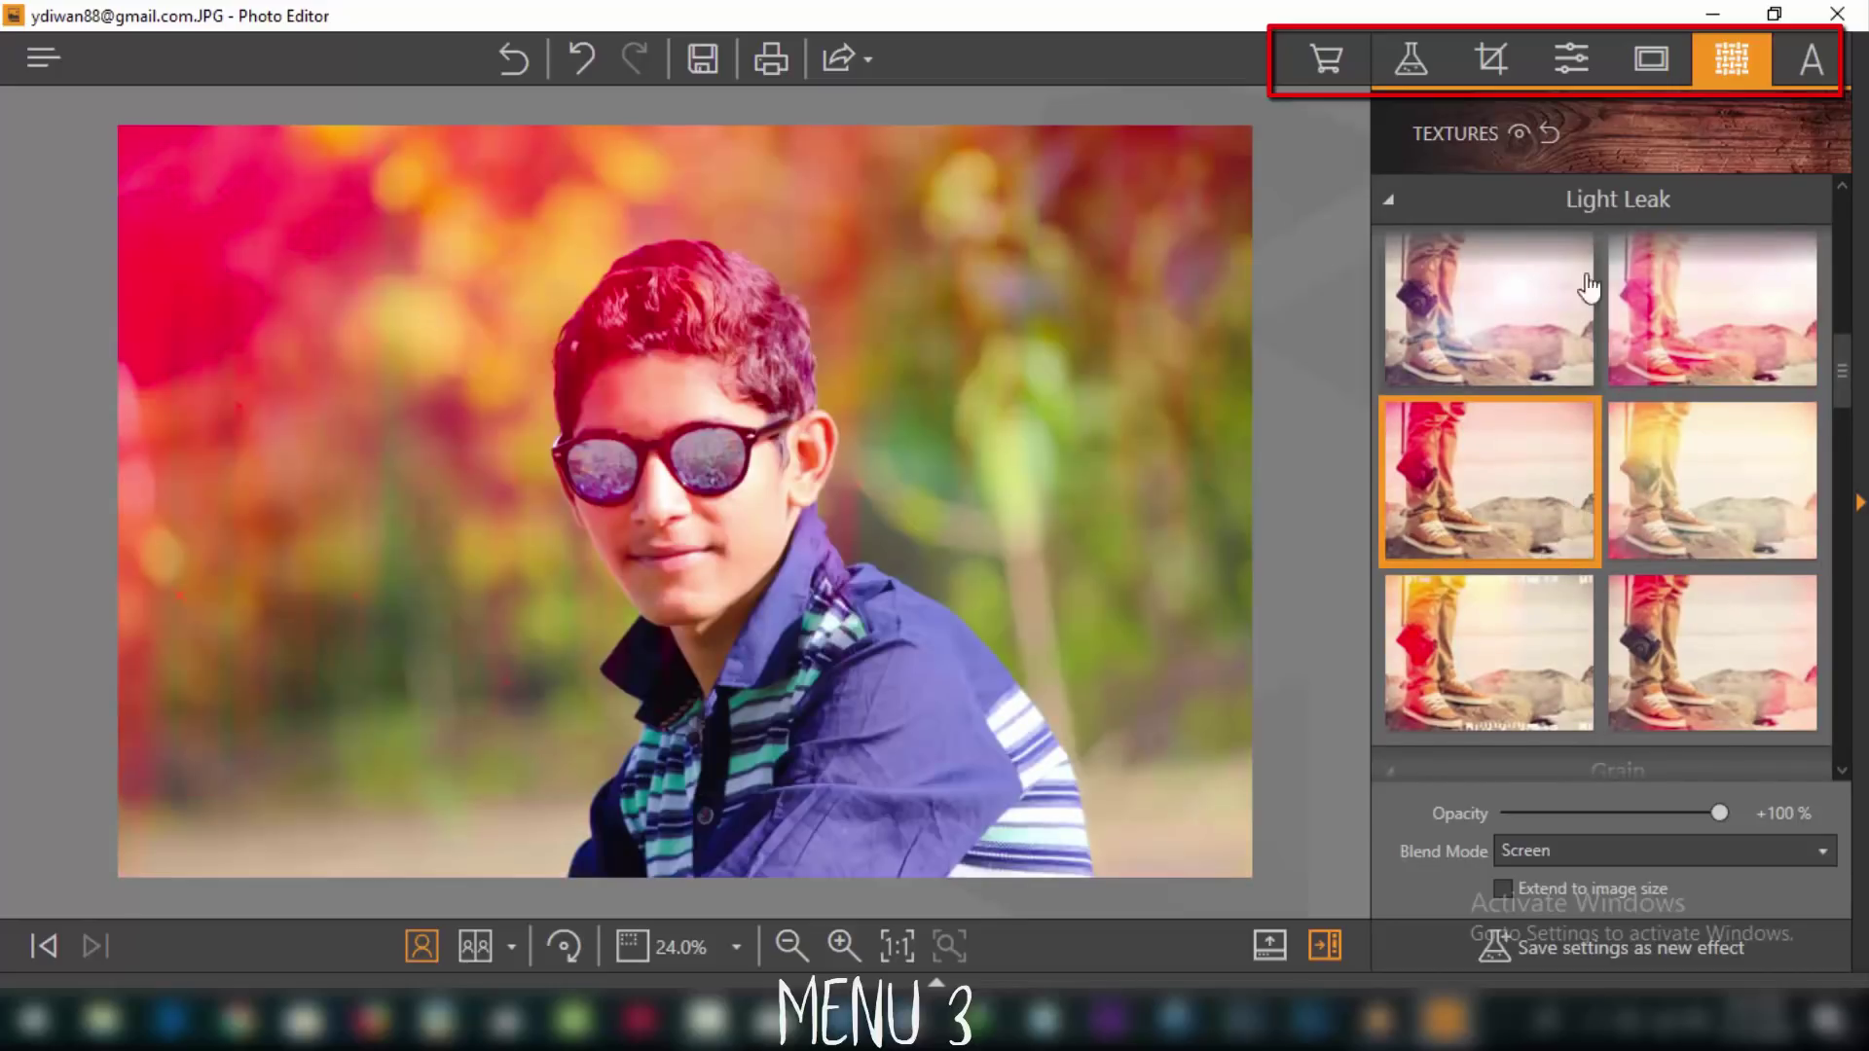
Look through the text box options and set the text formatting to centered alignment, 25 % size and bold
{"action": "left_click", "coordinate": [1791, 68]}
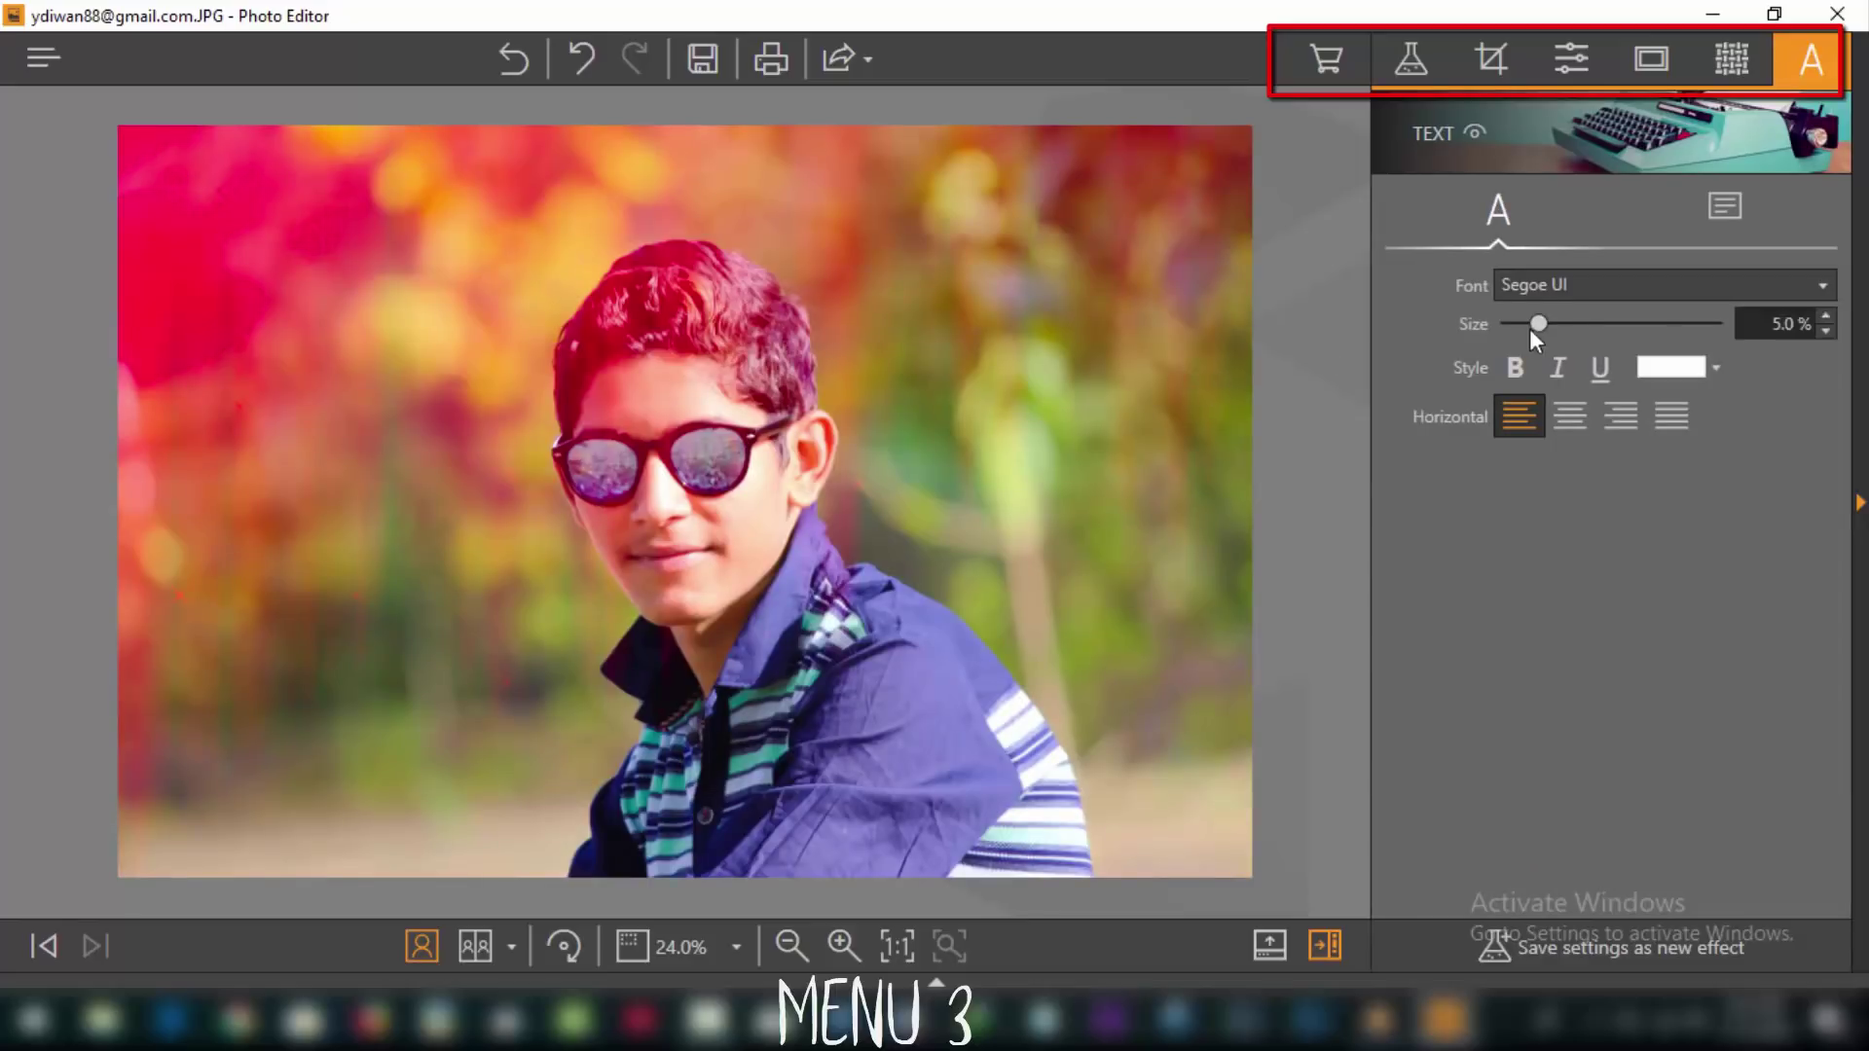
{"action": "left_click", "coordinate": [1553, 436]}
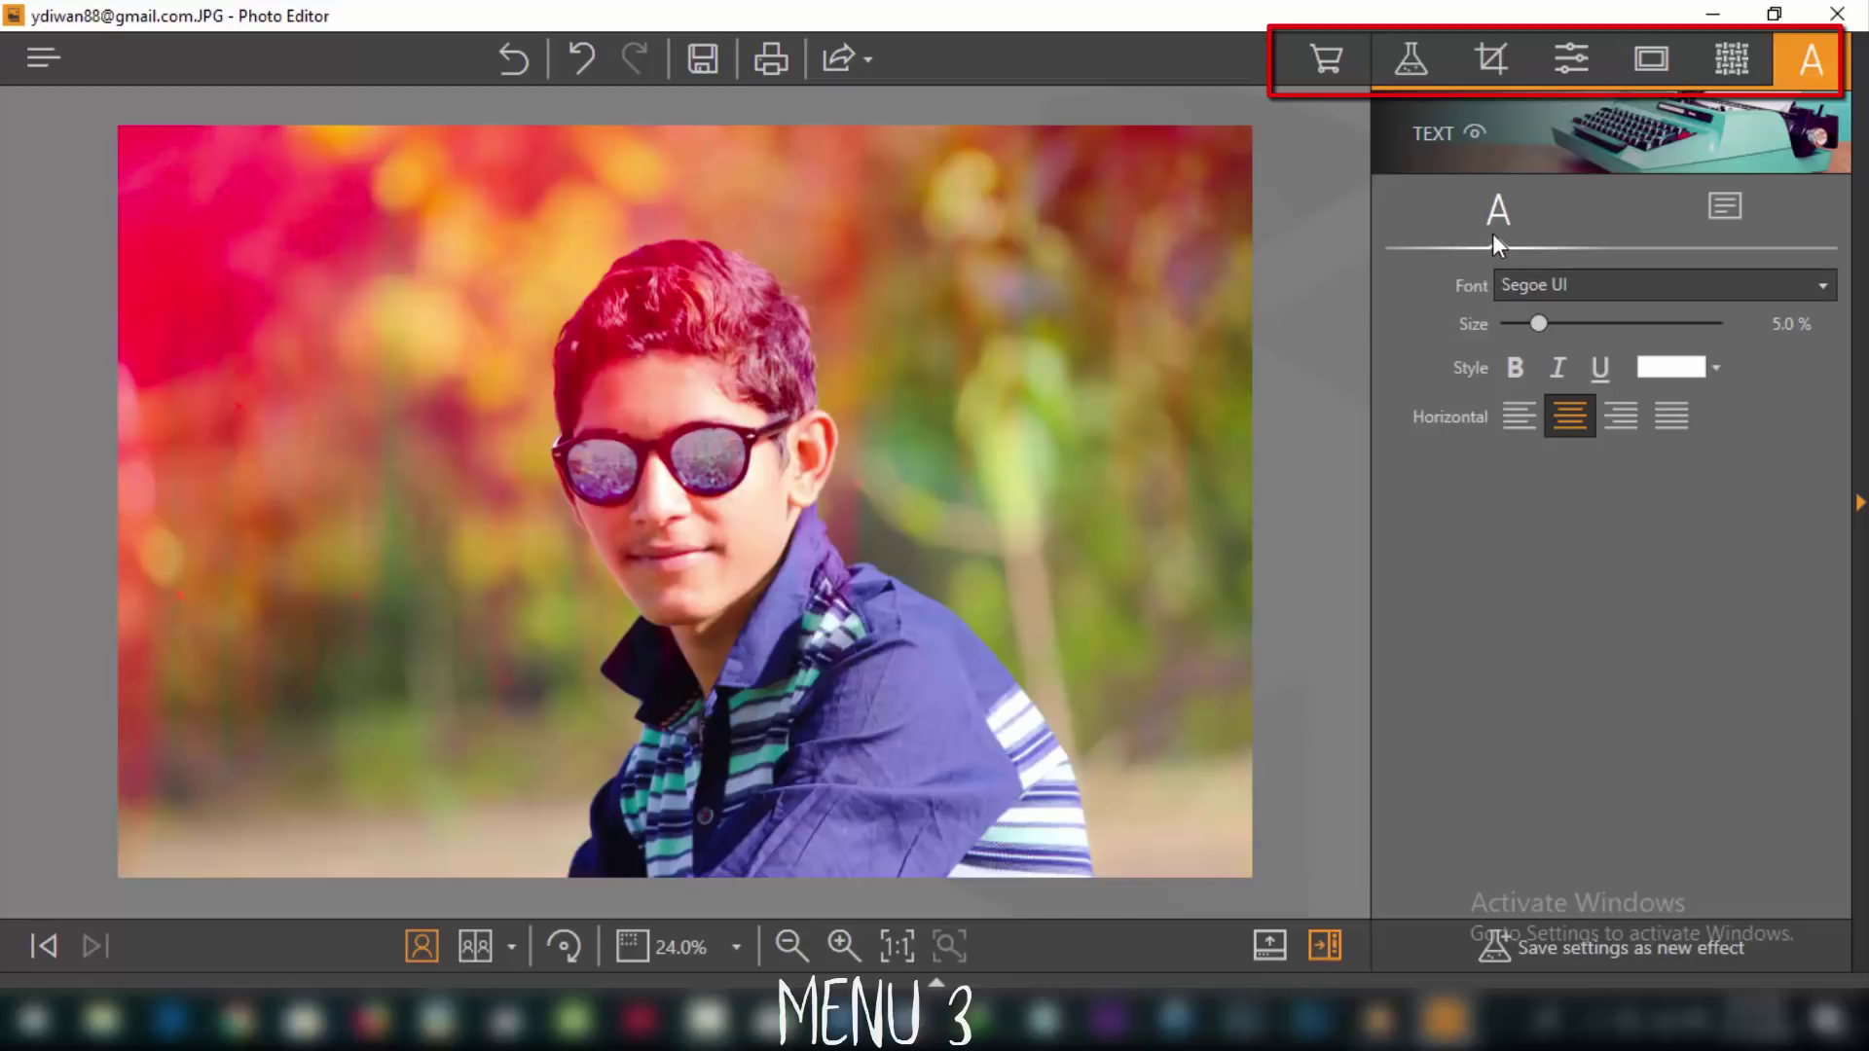
{"action": "left_click", "coordinate": [1718, 212]}
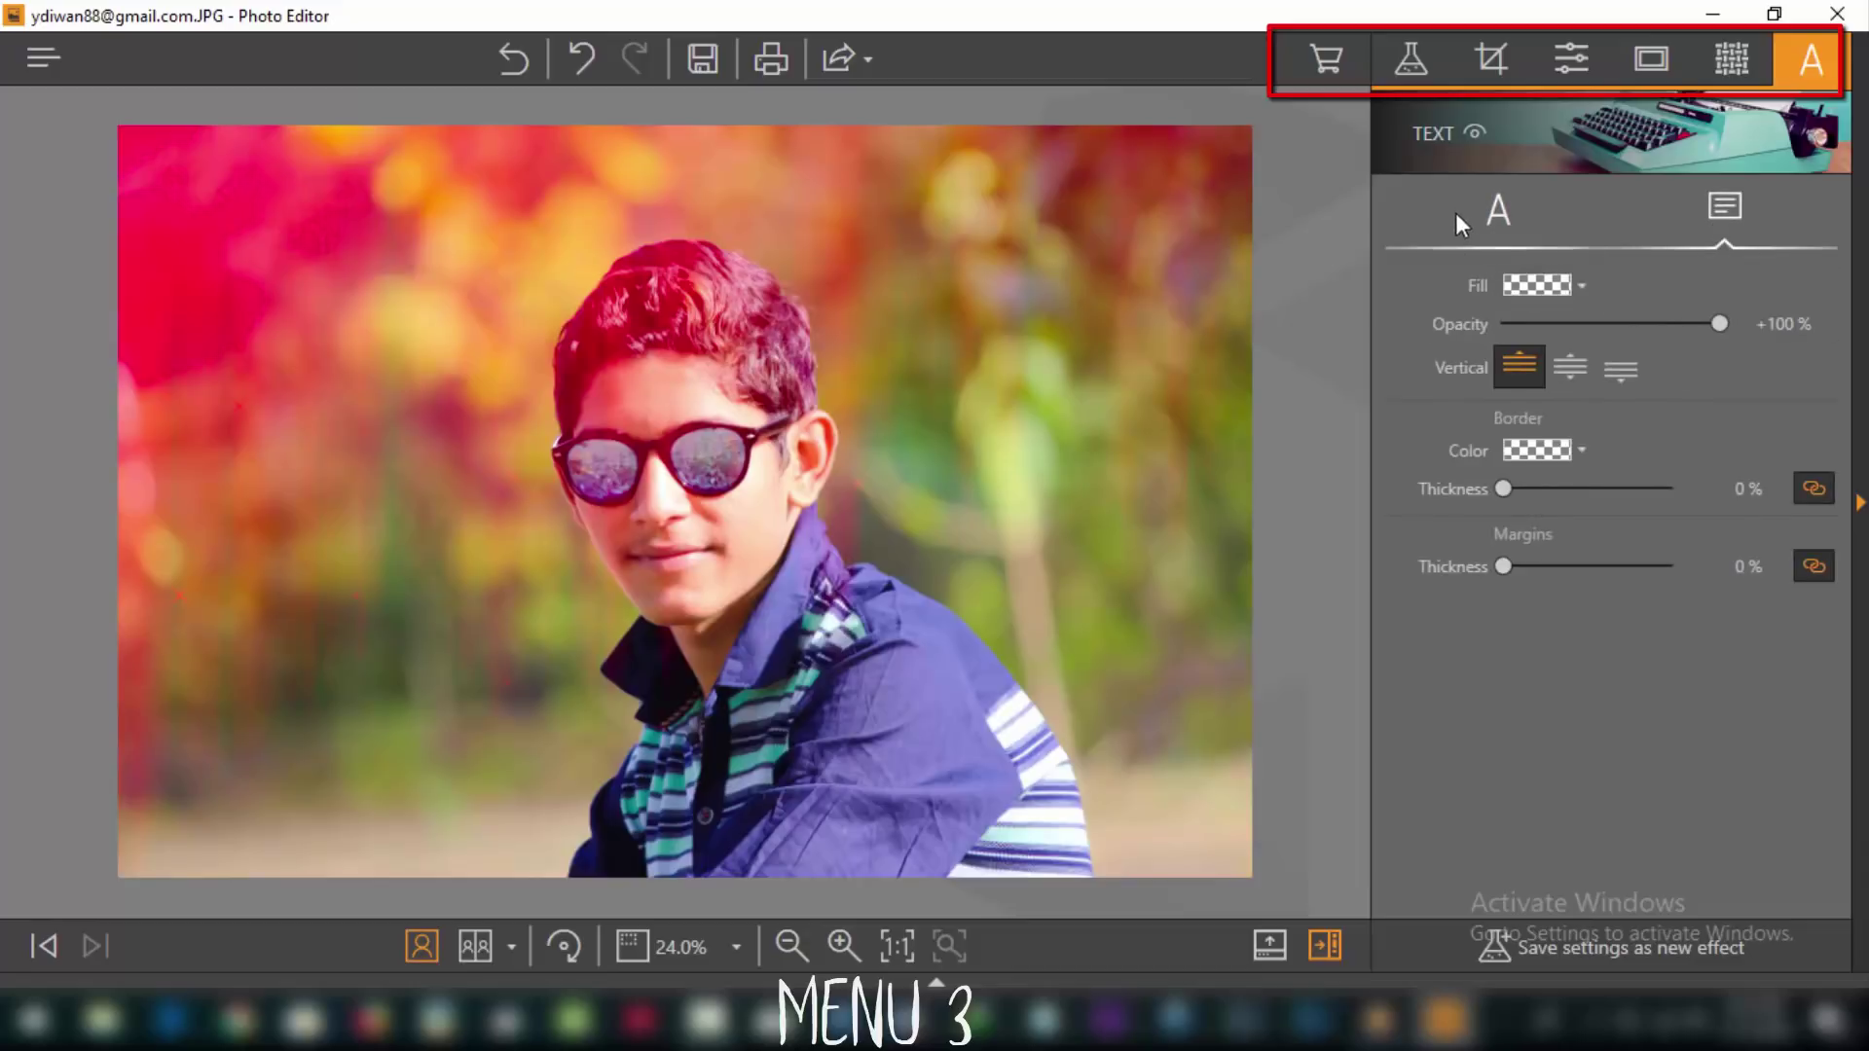
{"action": "left_click", "coordinate": [1480, 213]}
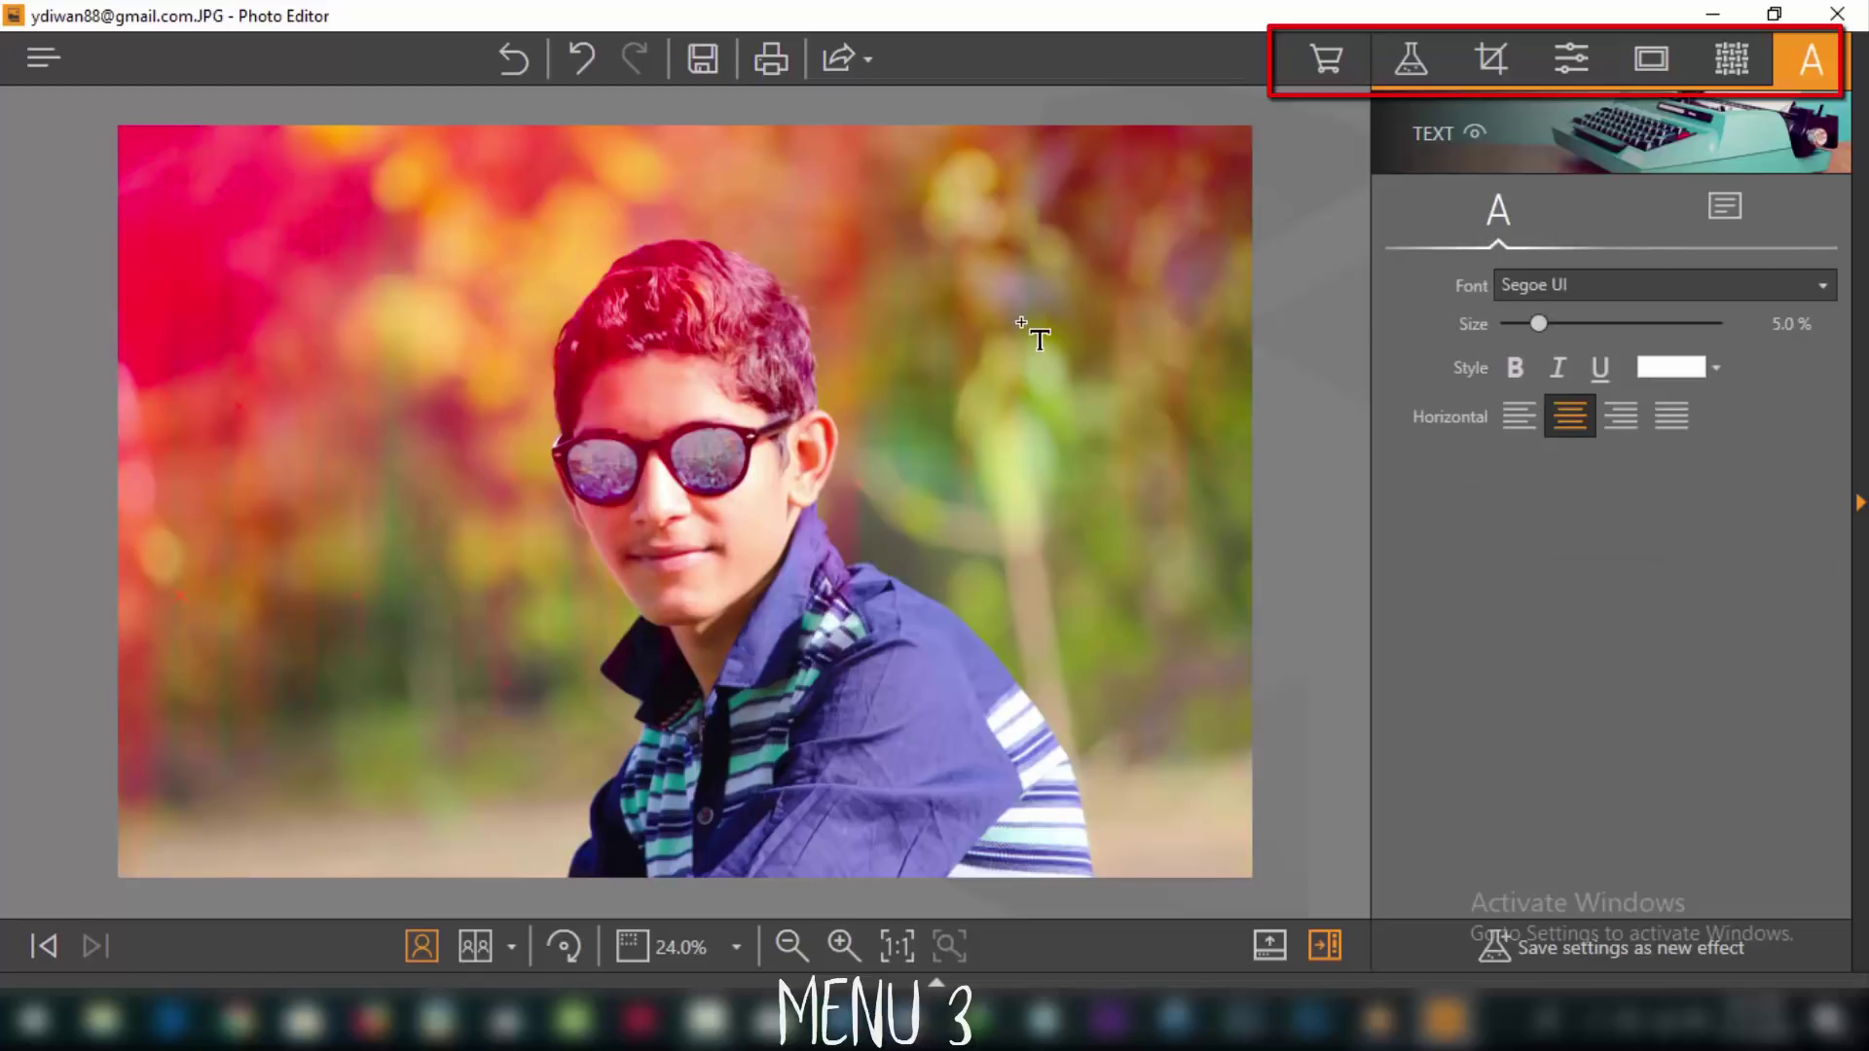
{"action": "left_click", "coordinate": [1592, 323]}
{"action": "left_click_drag", "start_coordinate": [1591, 324], "coordinate": [1730, 344]}
{"action": "left_click", "coordinate": [1516, 368]}
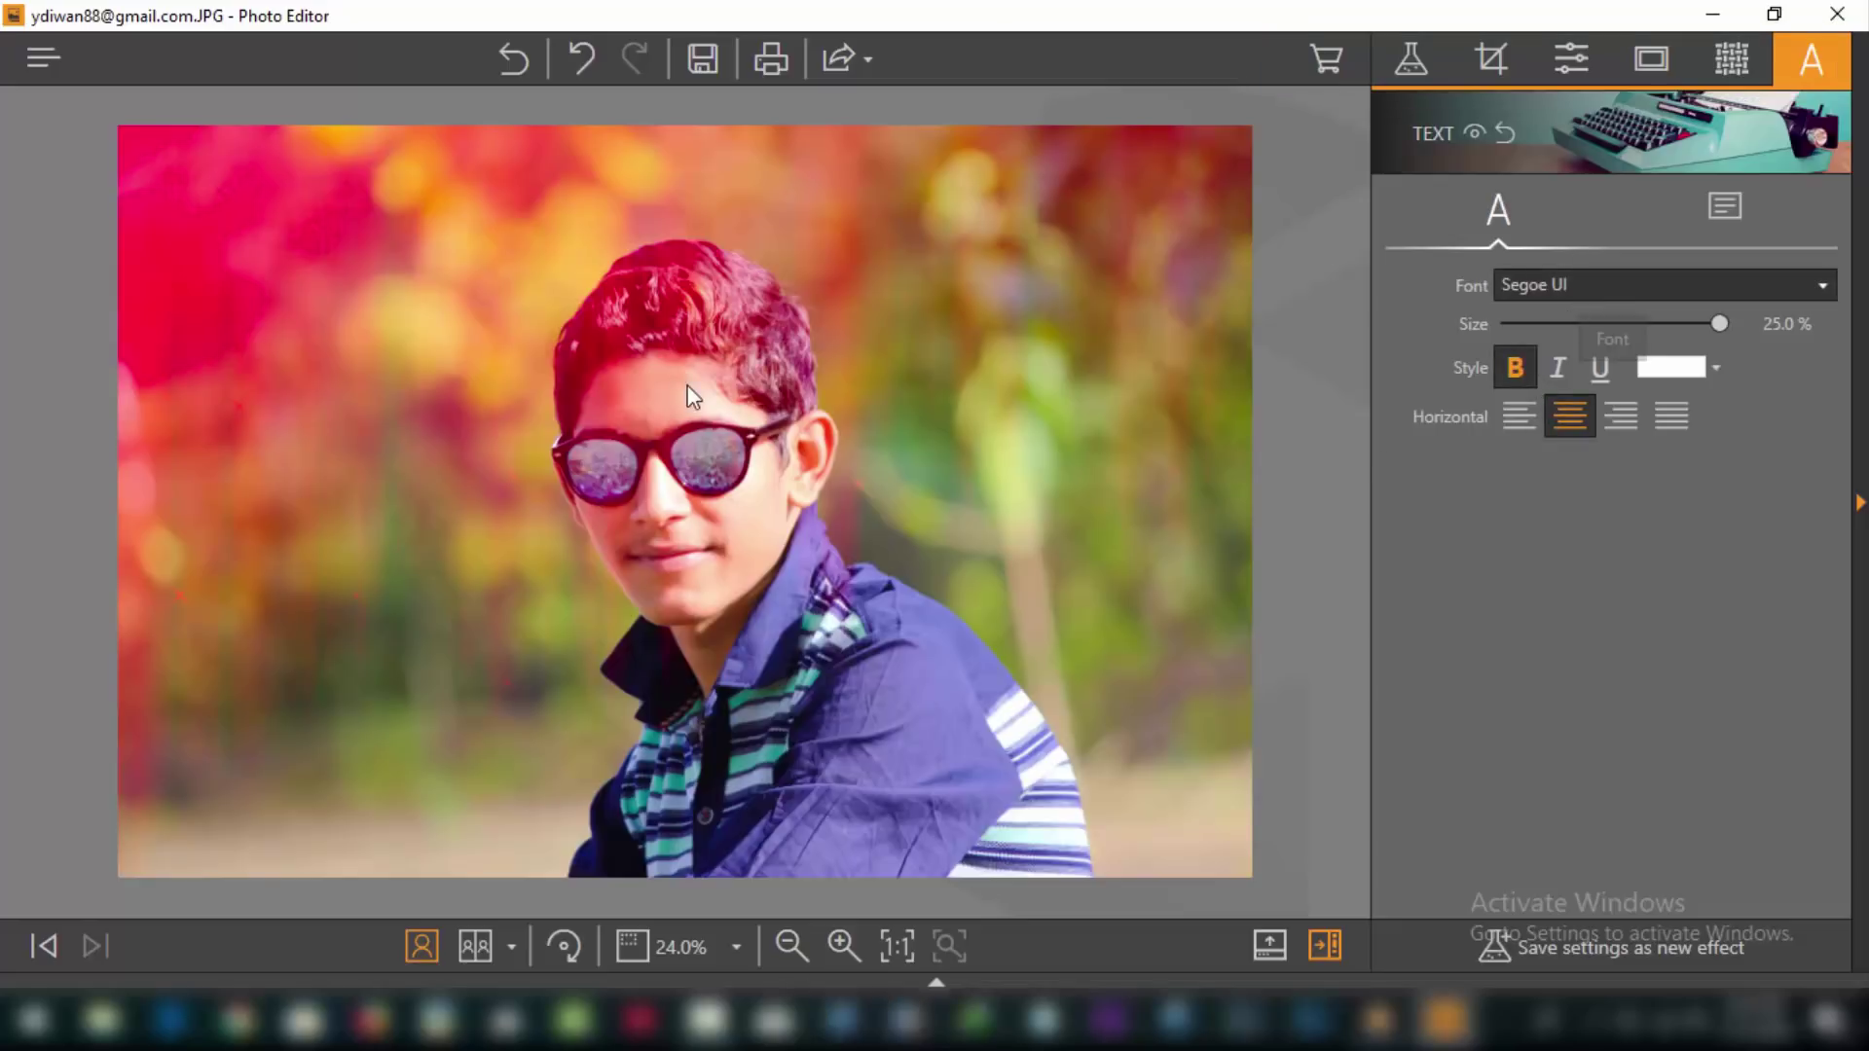
Revert the portrait to its unedited state and open the main menu
{"action": "left_click", "coordinate": [524, 56]}
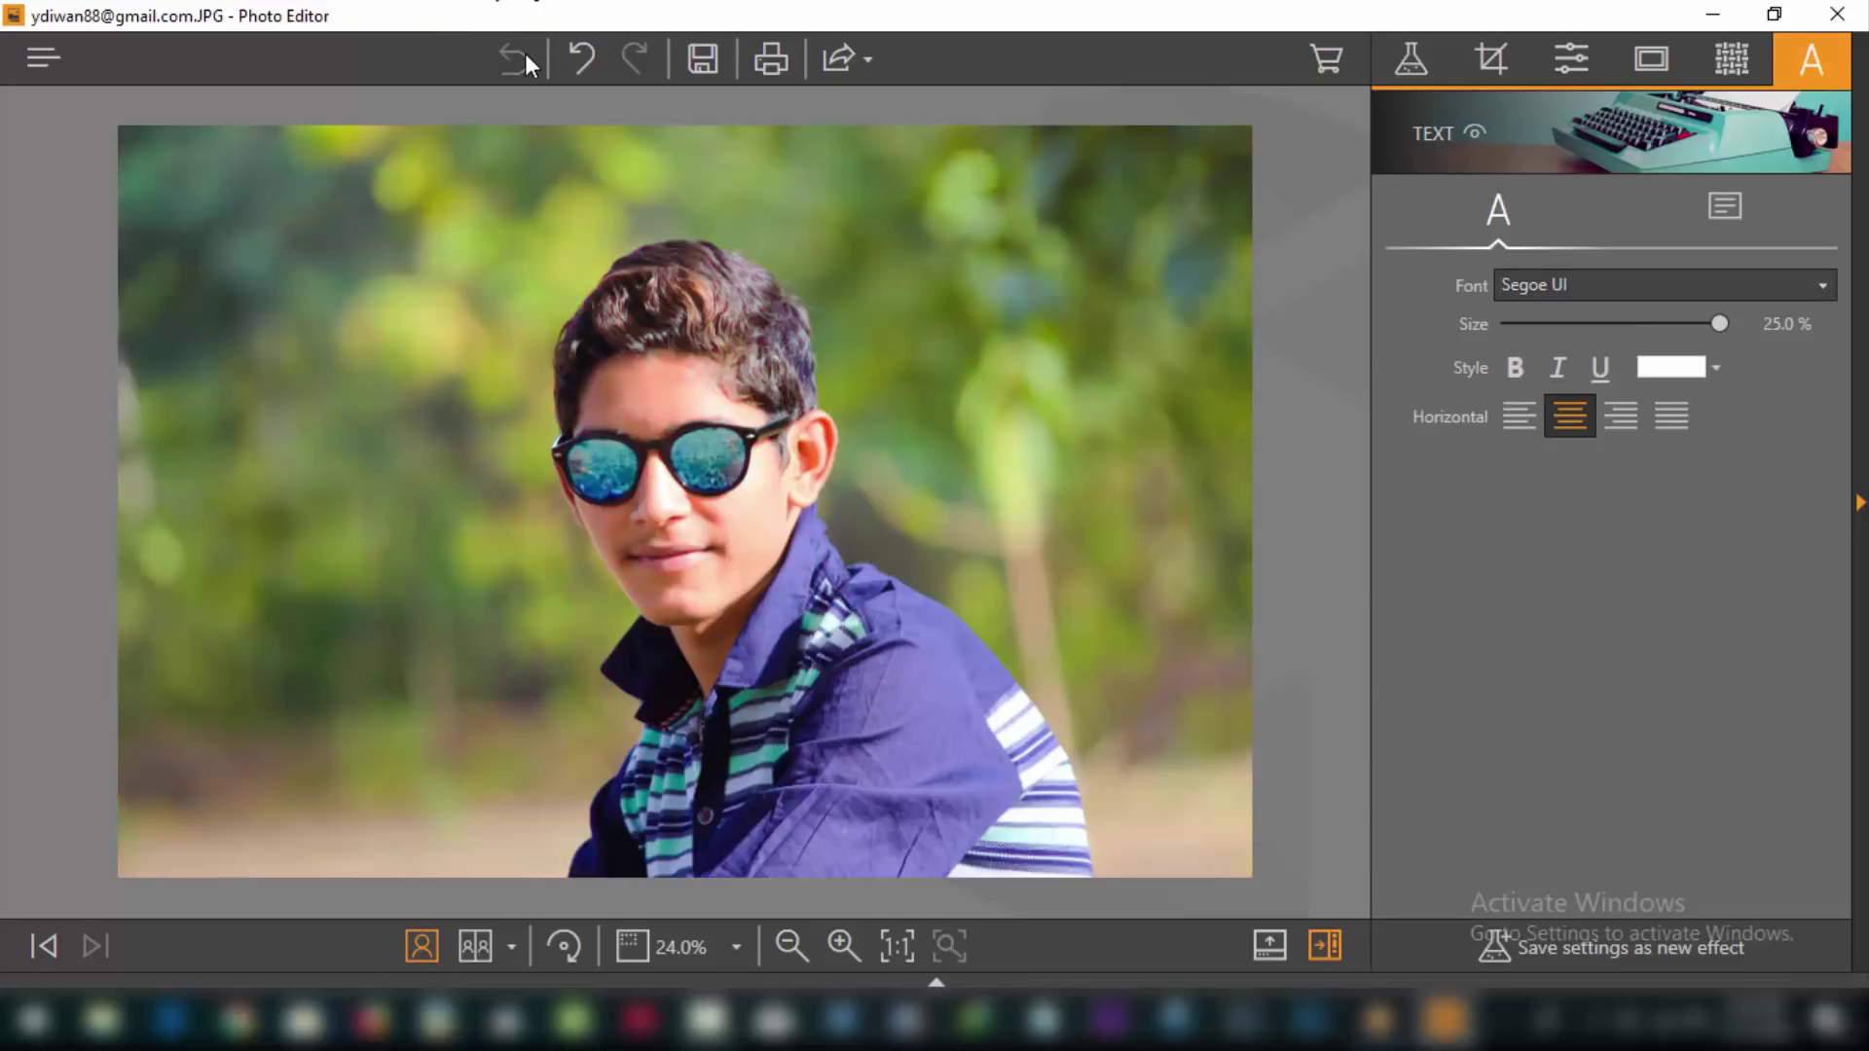
{"action": "left_click", "coordinate": [29, 63]}
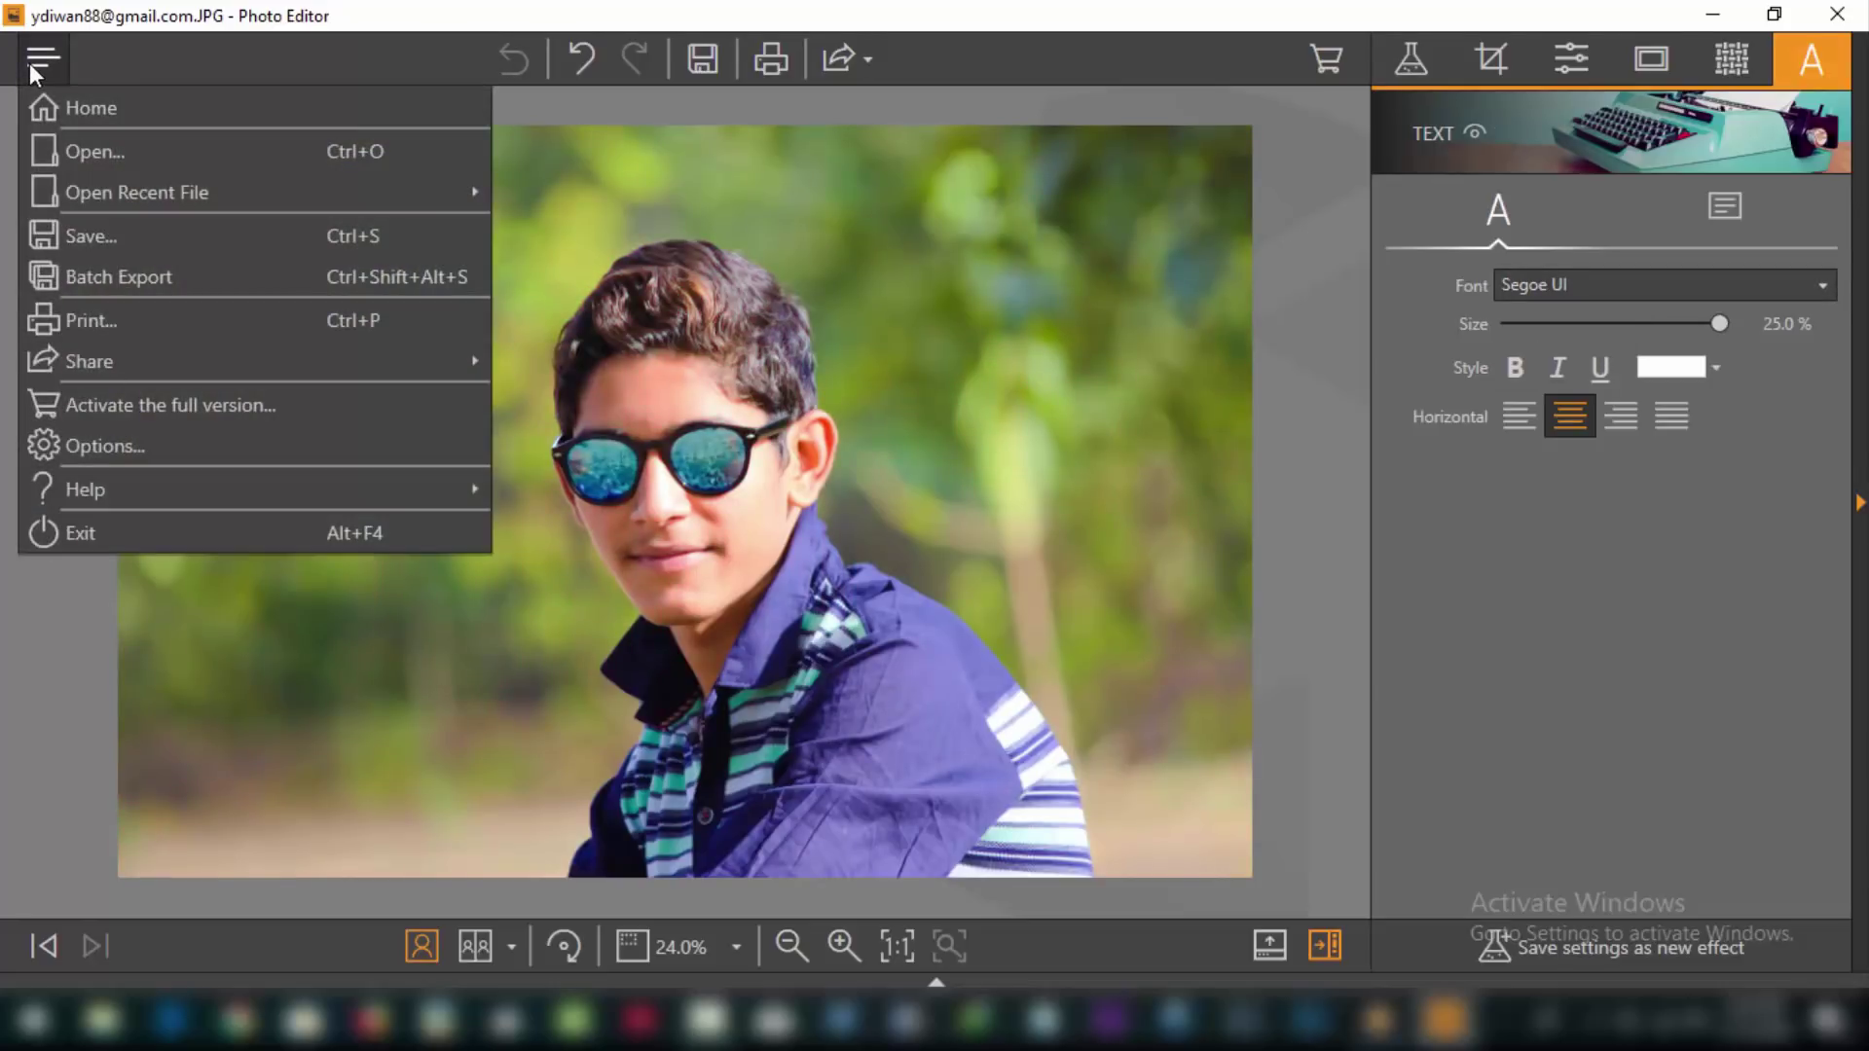